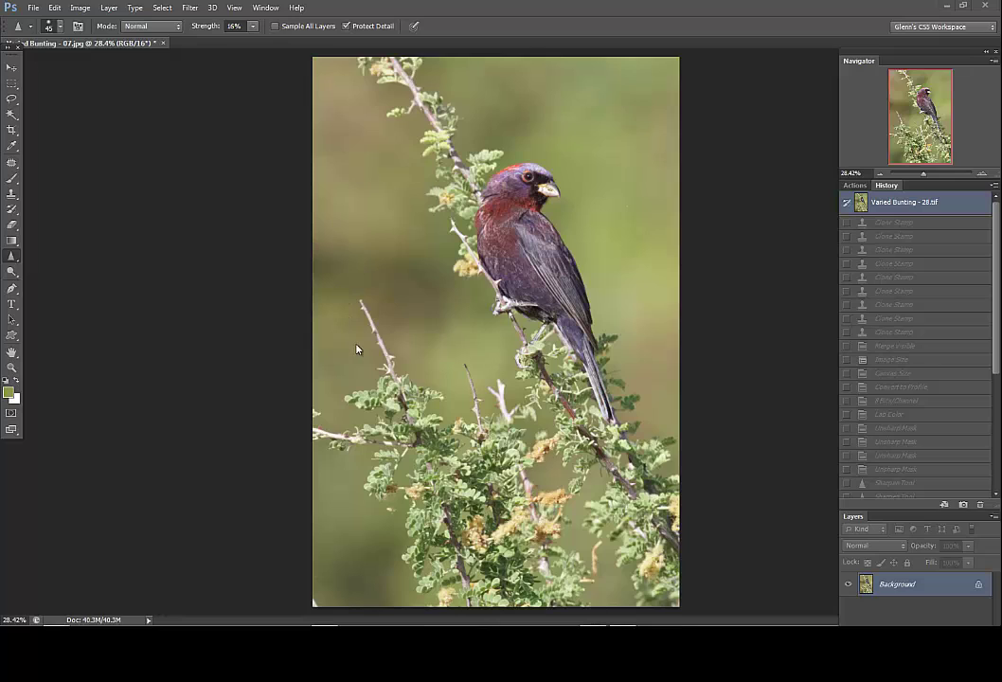
Play the Normal Workflow - 16bit action and accept its new Levels 1 adjustment layer.
{"action": "left_click", "coordinate": [855, 185]}
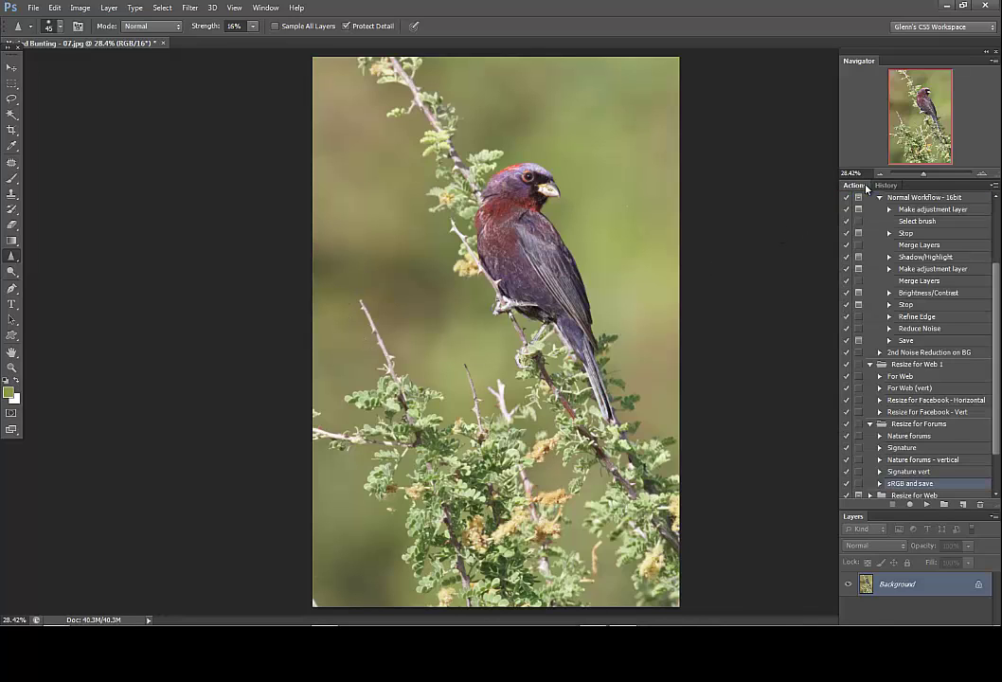
{"action": "left_click", "coordinate": [925, 198]}
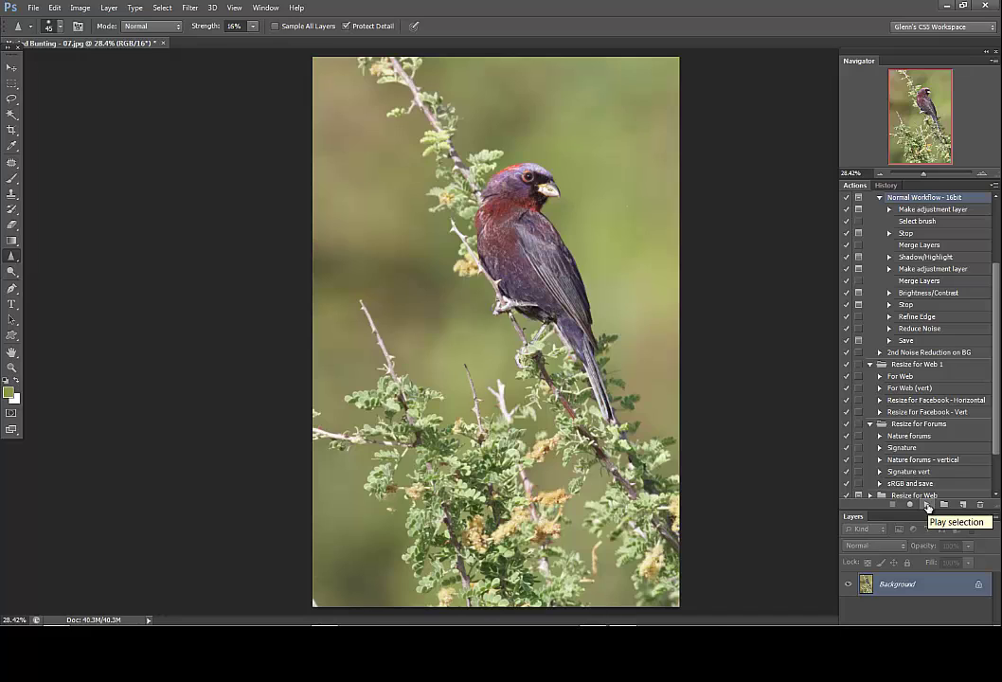
{"action": "left_click", "coordinate": [926, 506]}
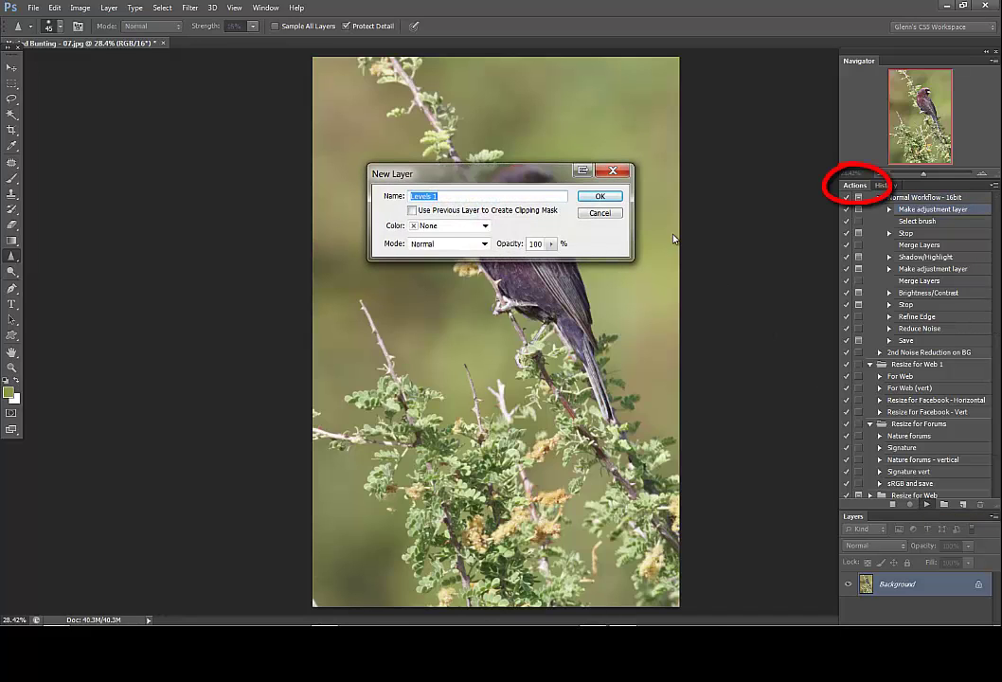
{"action": "left_click", "coordinate": [600, 197]}
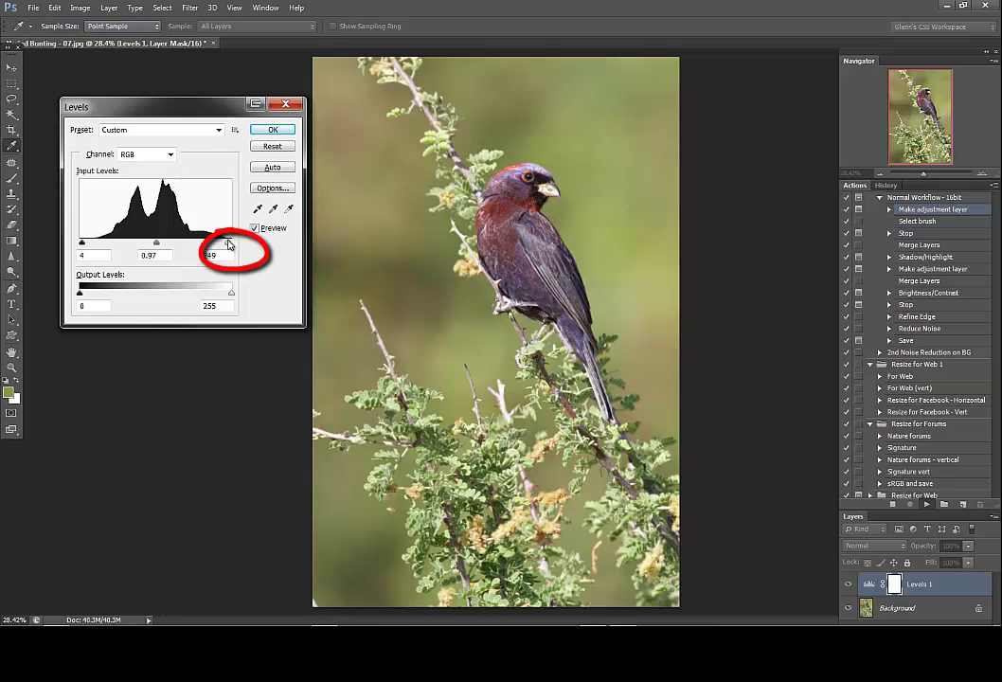
Set the Levels midtone input to 0.92, apply it and dismiss the action's message.
{"action": "left_click", "coordinate": [227, 245], "text": "alt"}
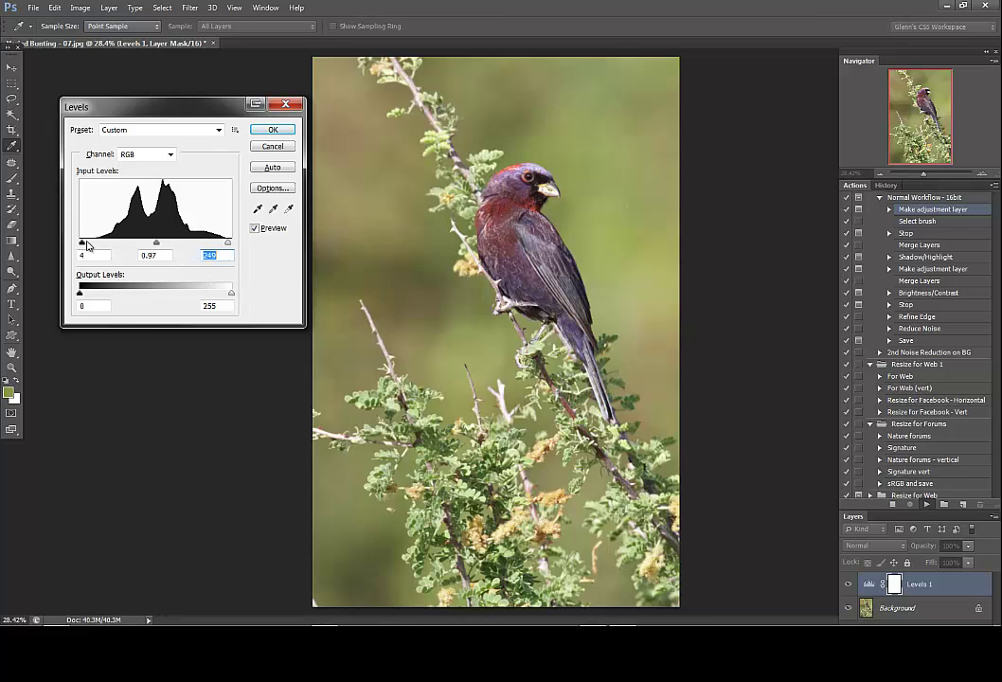
{"action": "left_click_drag", "start_coordinate": [157, 244], "coordinate": [165, 247]}
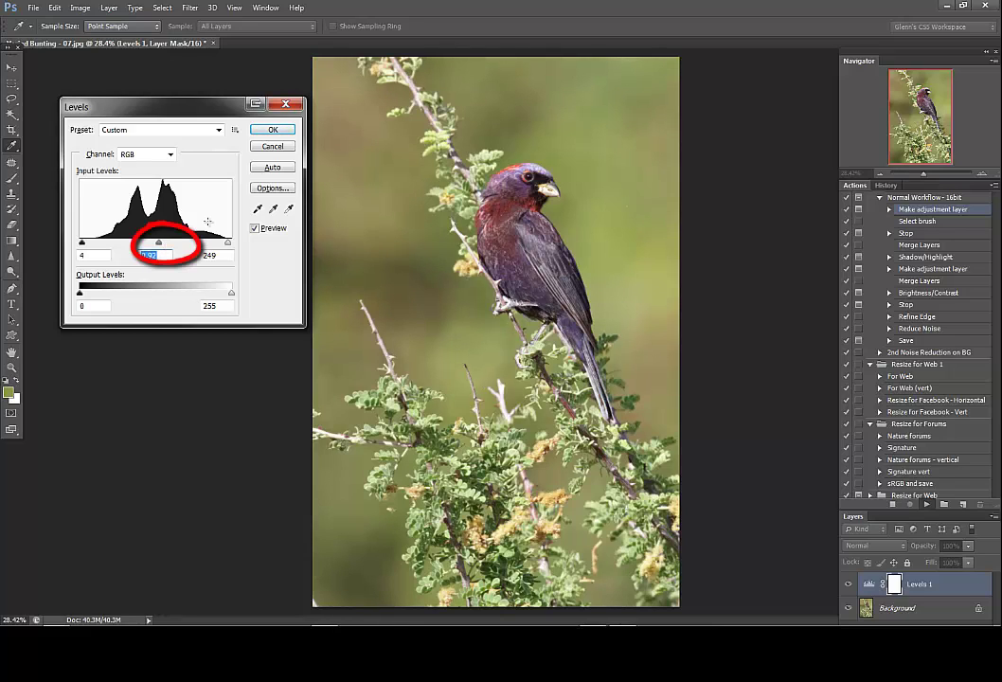
{"action": "left_click", "coordinate": [273, 129]}
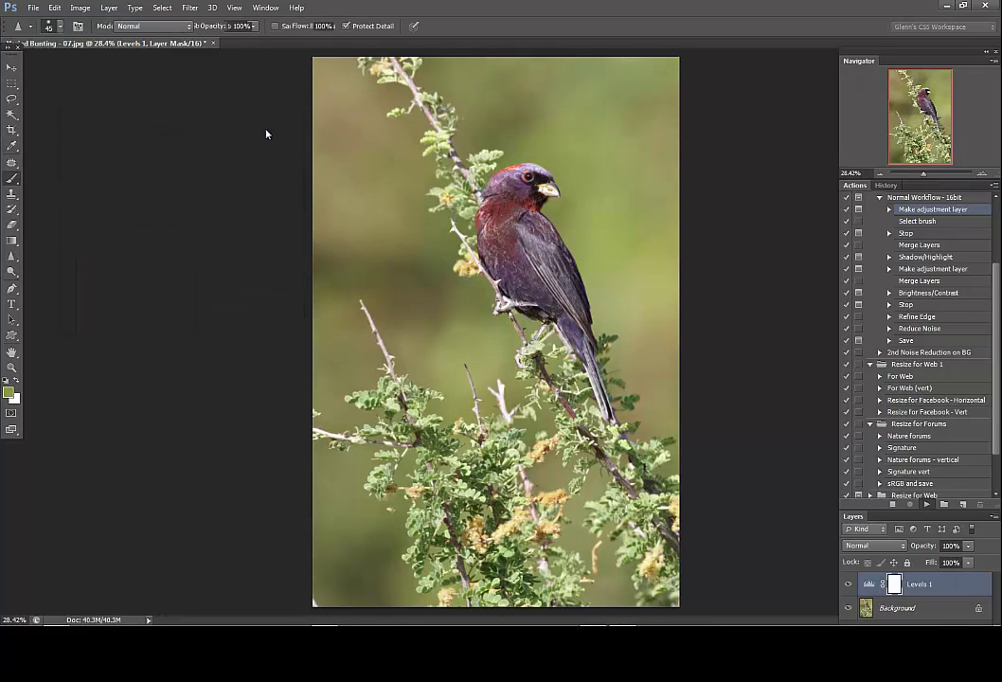
{"action": "left_click", "coordinate": [500, 241]}
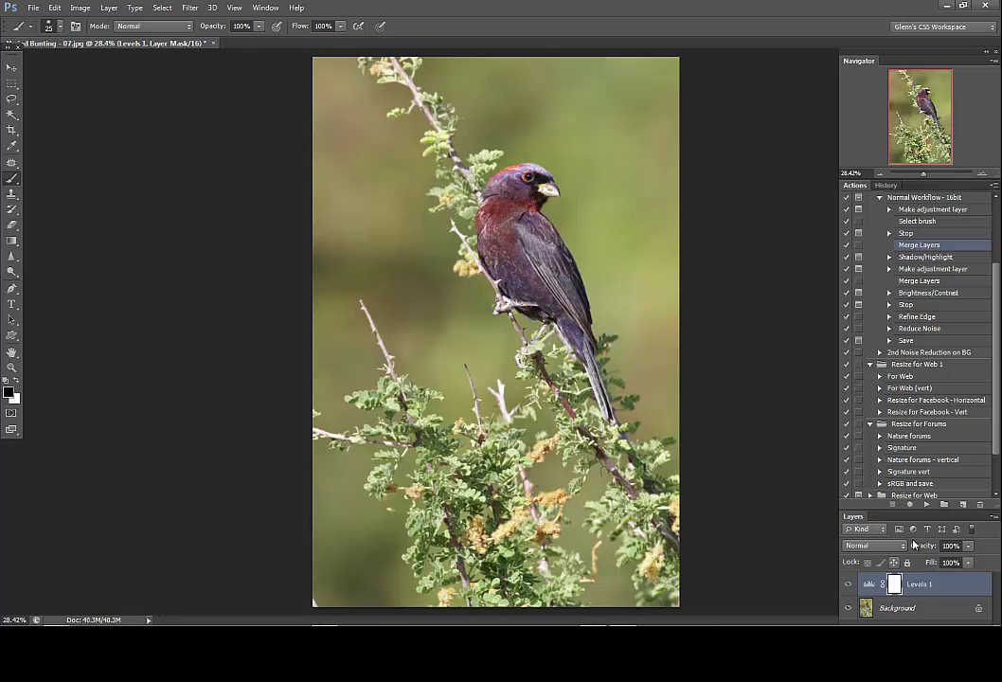
Resume the action and apply Shadows/Highlights with the highlights amount at 40% and highlights tonal width at 18%.
{"action": "left_click", "coordinate": [927, 506]}
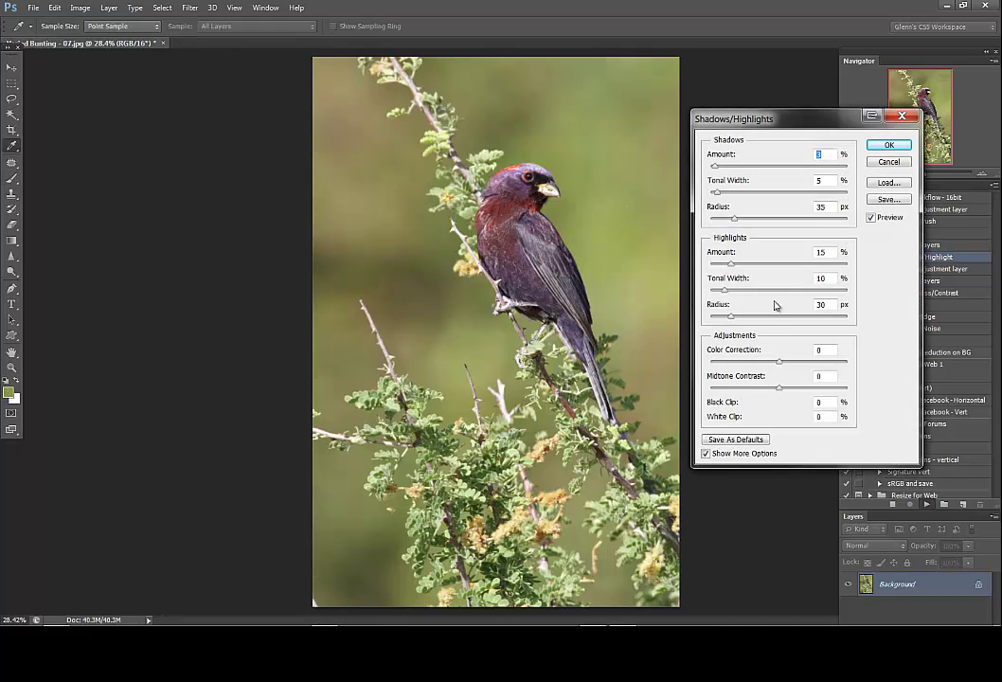
{"action": "left_click", "coordinate": [759, 265]}
{"action": "left_click", "coordinate": [764, 269]}
{"action": "left_click", "coordinate": [733, 290]}
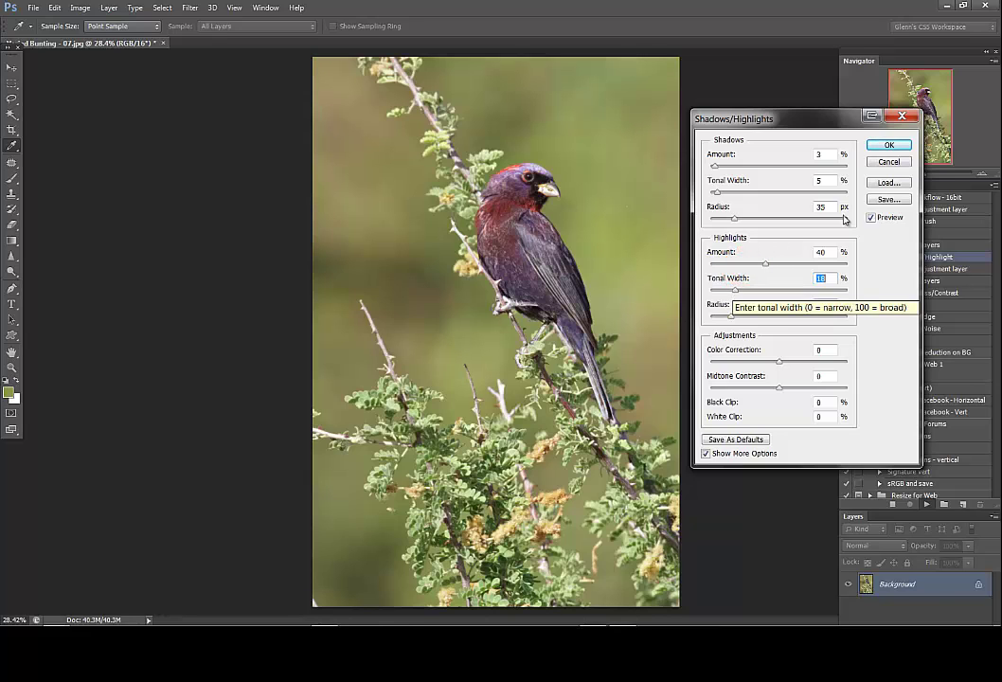
{"action": "left_click", "coordinate": [879, 147]}
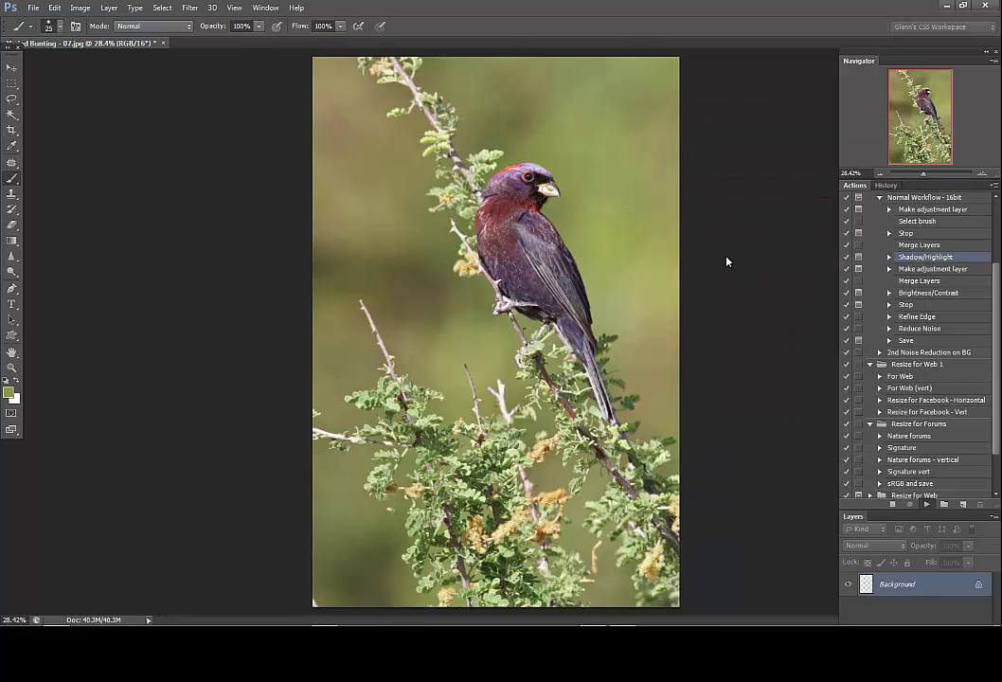
Accept the new Hue/Saturation adjustment layer and set its master saturation to +10.
{"action": "left_click", "coordinate": [599, 197]}
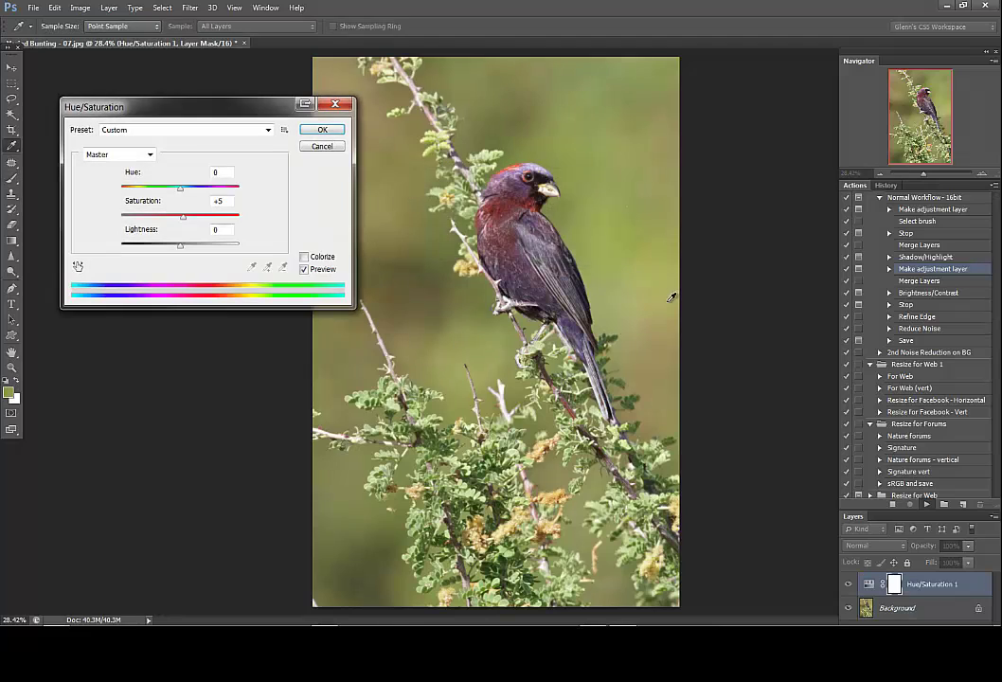
{"action": "key", "text": "Up"}
{"action": "key", "text": "Up"}
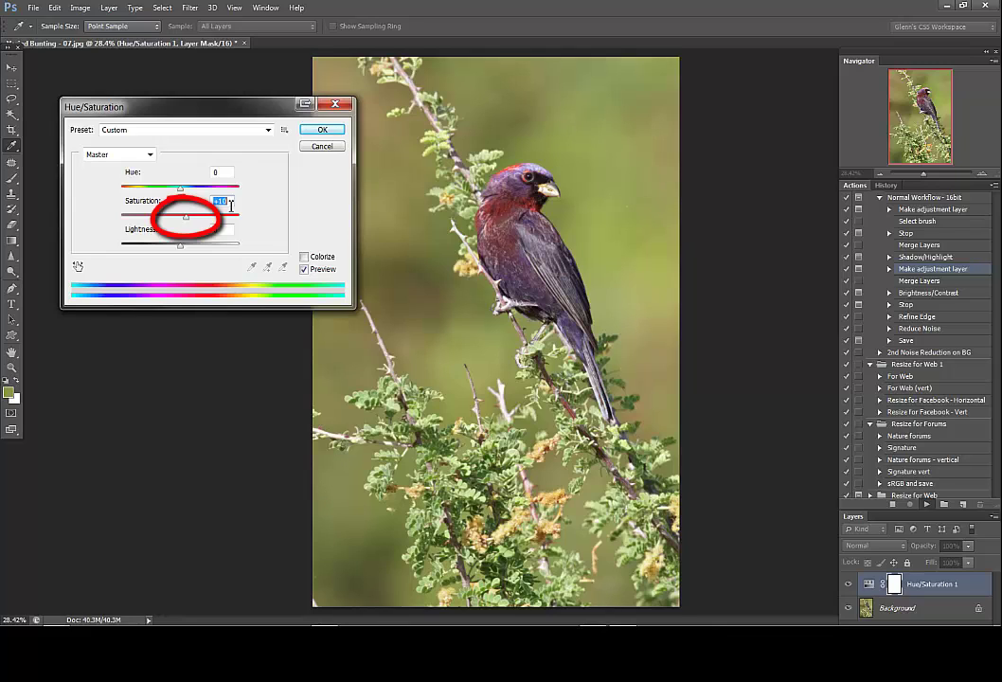
{"action": "left_click", "coordinate": [306, 136]}
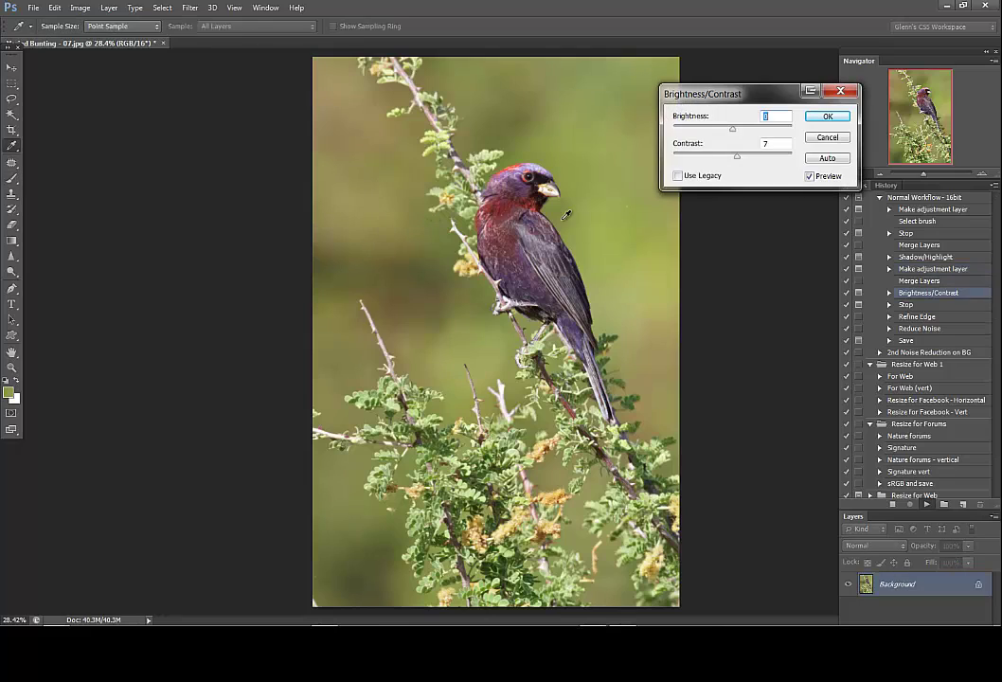
Compare the Brightness/Contrast preview, apply a contrast of 8 and stop the action for selecting the background.
{"action": "left_click", "coordinate": [809, 177]}
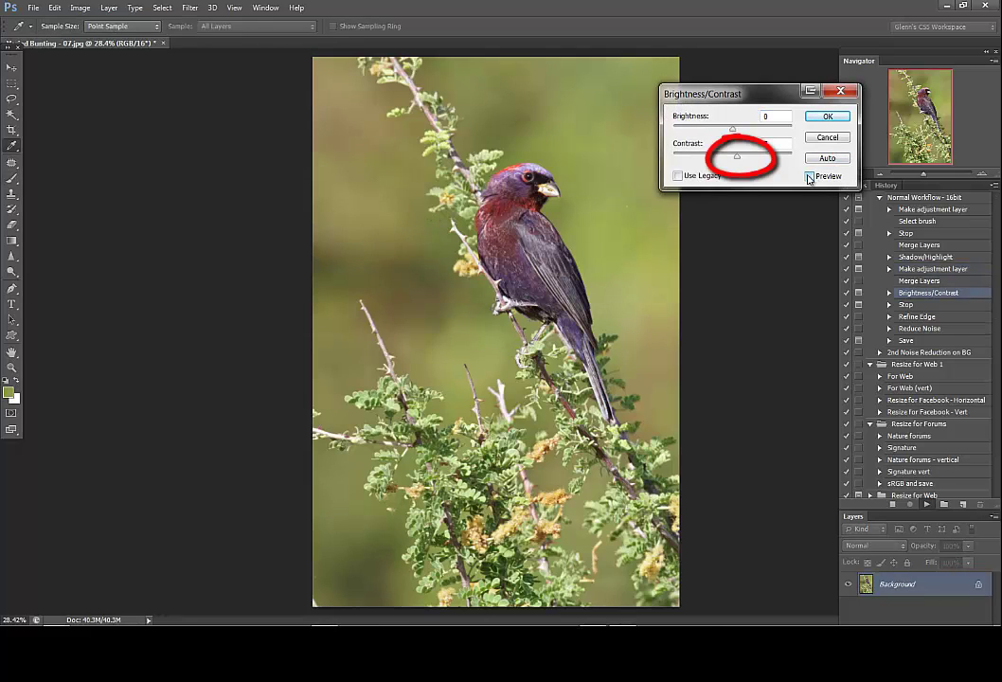
{"action": "left_click", "coordinate": [776, 144]}
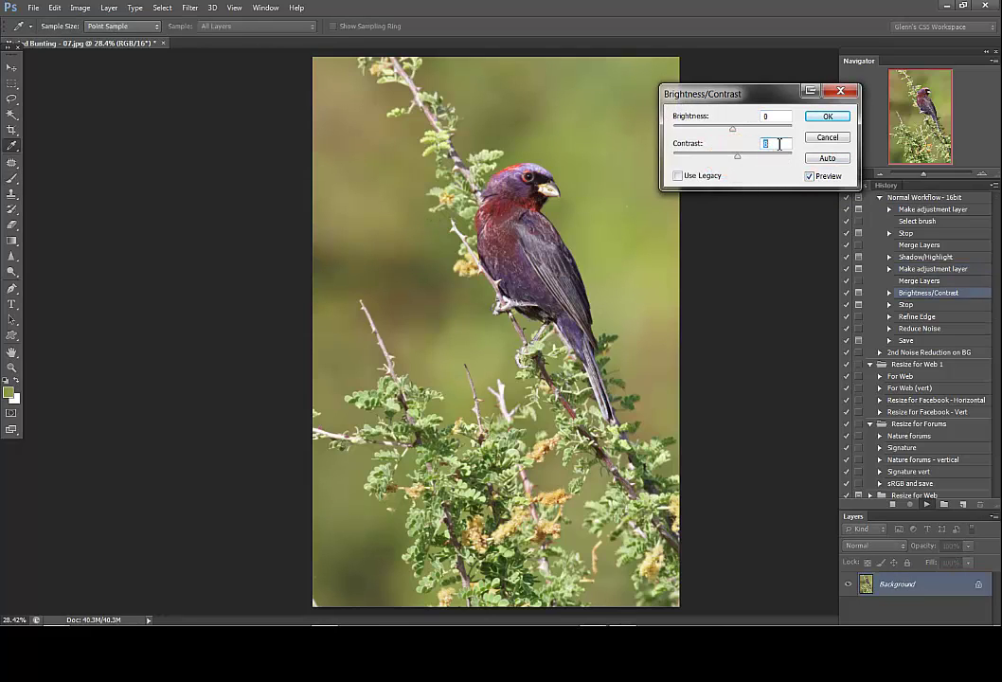
{"action": "left_click", "coordinate": [810, 118]}
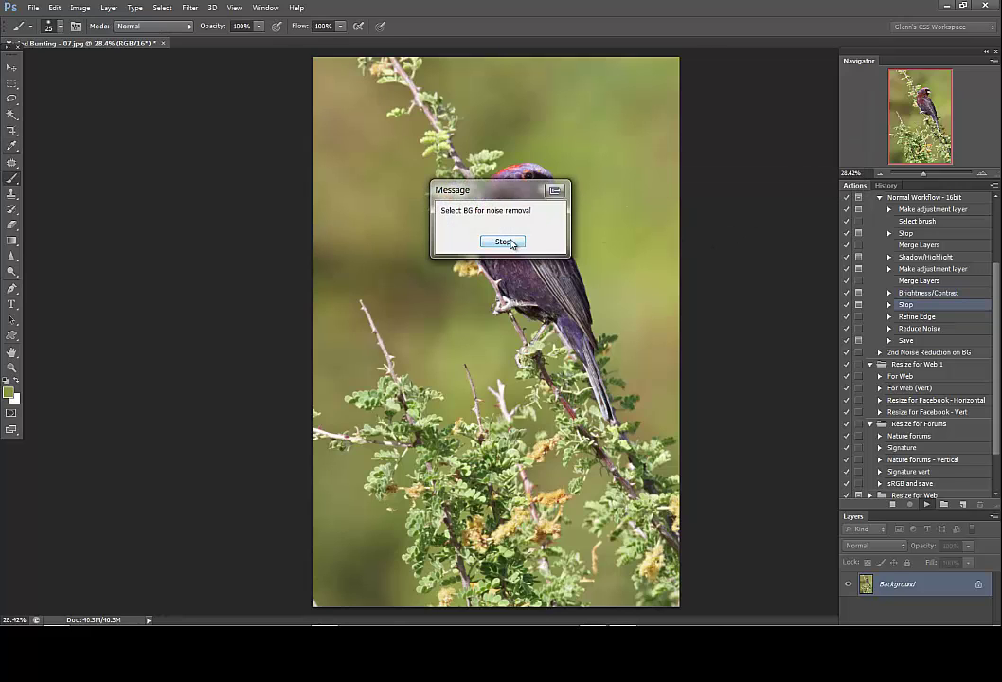
{"action": "left_click", "coordinate": [503, 242]}
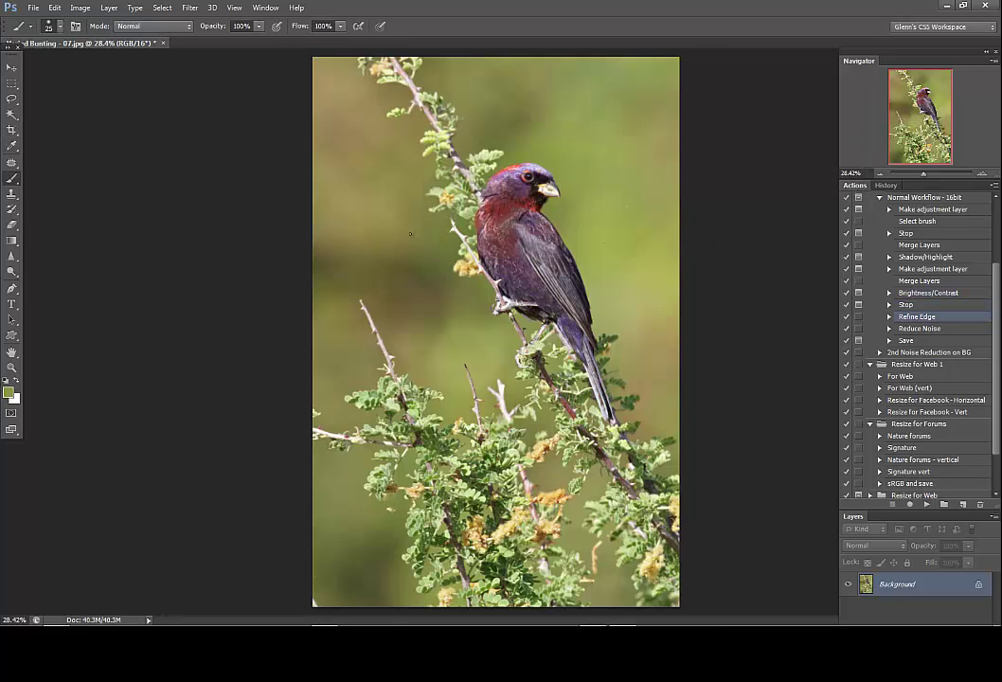
Select the entire background around the bird and branches with the Magic Wand at tolerance 20, adding missed specks with the Lasso.
{"action": "left_click", "coordinate": [11, 113]}
{"action": "left_click", "coordinate": [329, 70]}
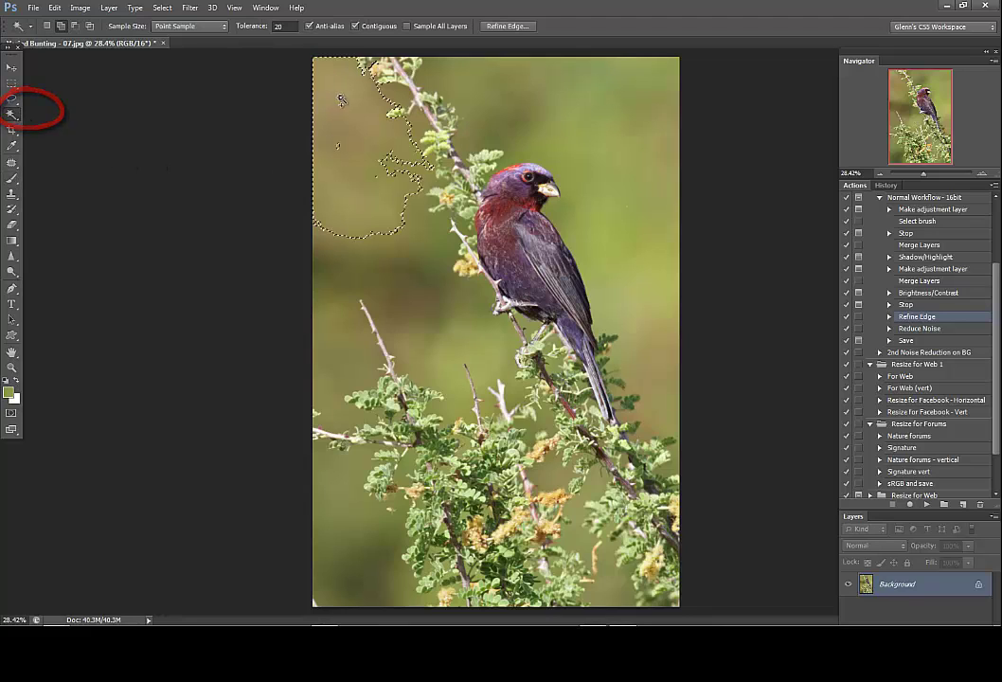
{"action": "left_click", "coordinate": [342, 270], "text": "shift"}
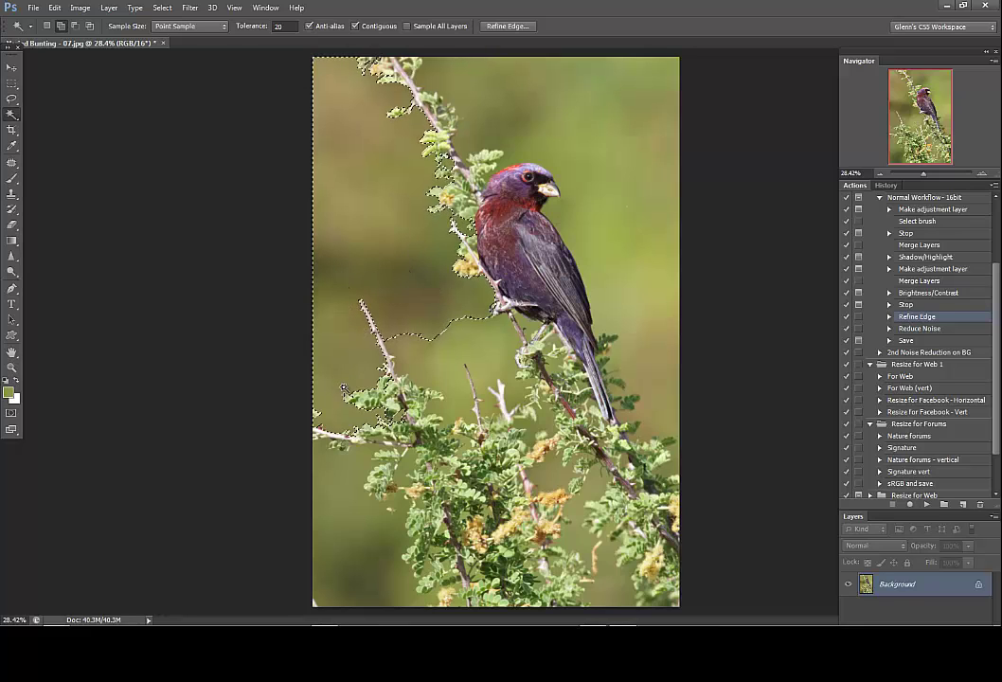
{"action": "left_click", "coordinate": [449, 332], "text": "shift"}
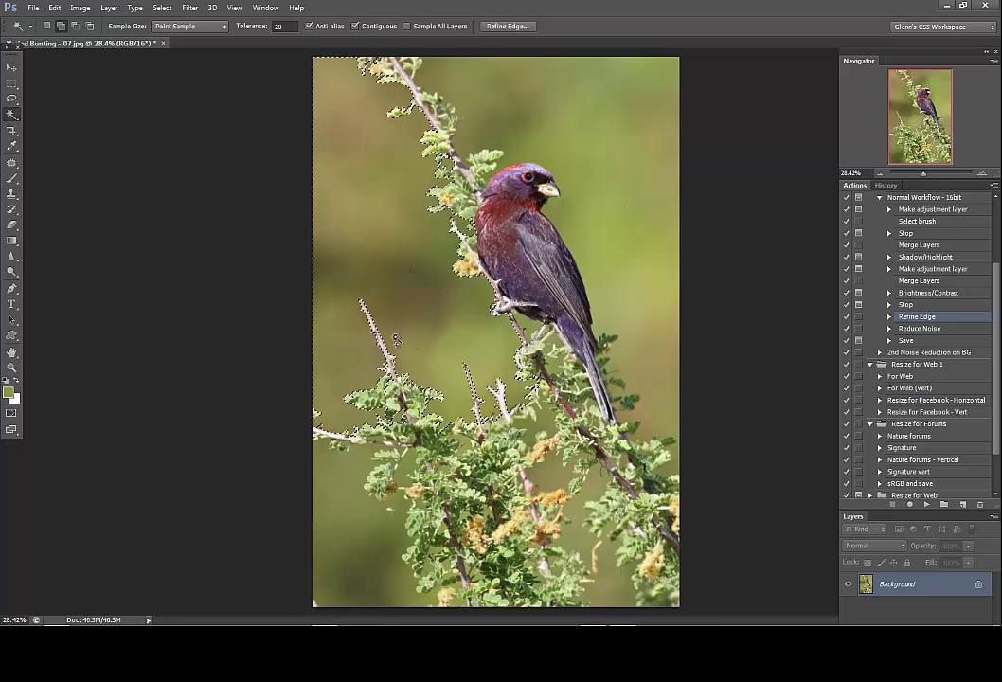
{"action": "left_click", "coordinate": [337, 526], "text": "shift"}
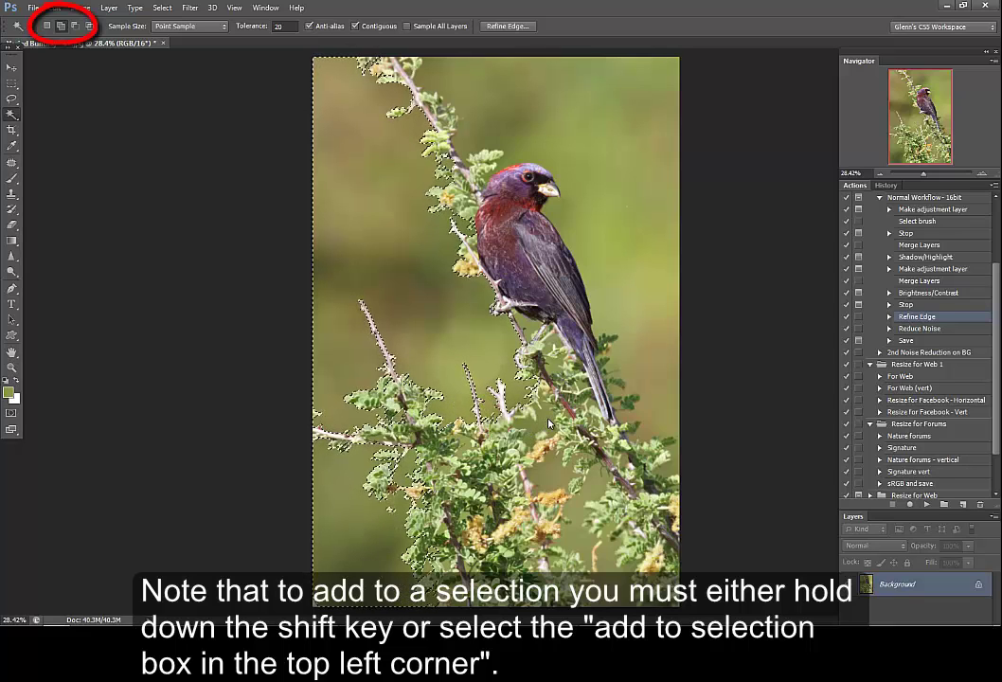
{"action": "left_click", "coordinate": [597, 492]}
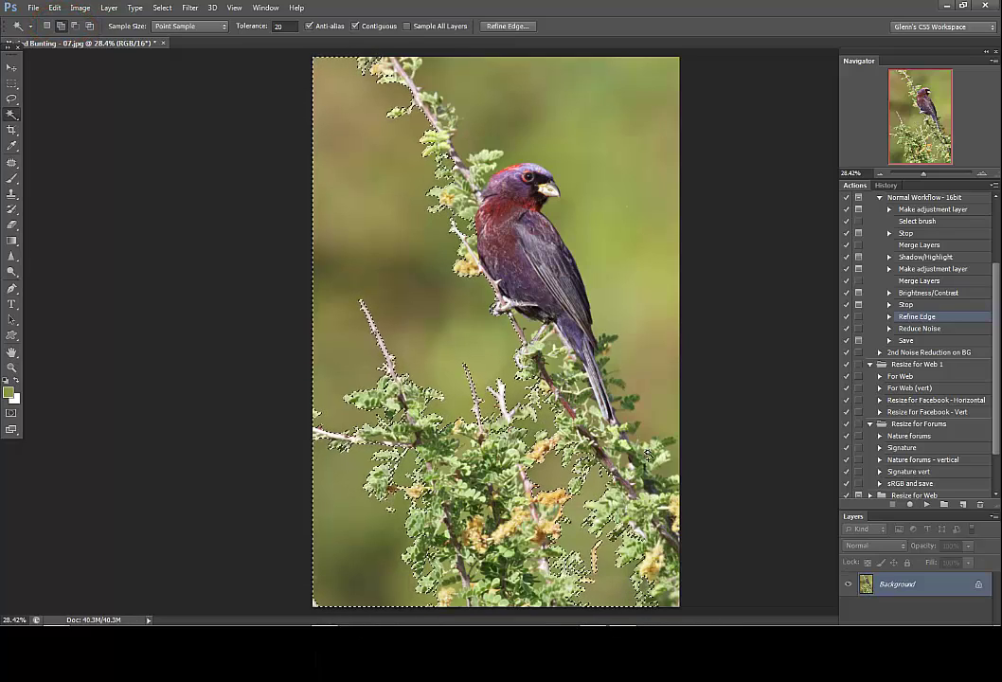
{"action": "left_click", "coordinate": [656, 322], "text": "shift"}
{"action": "left_click", "coordinate": [615, 237]}
{"action": "left_click", "coordinate": [572, 111]}
{"action": "left_click", "coordinate": [535, 120]}
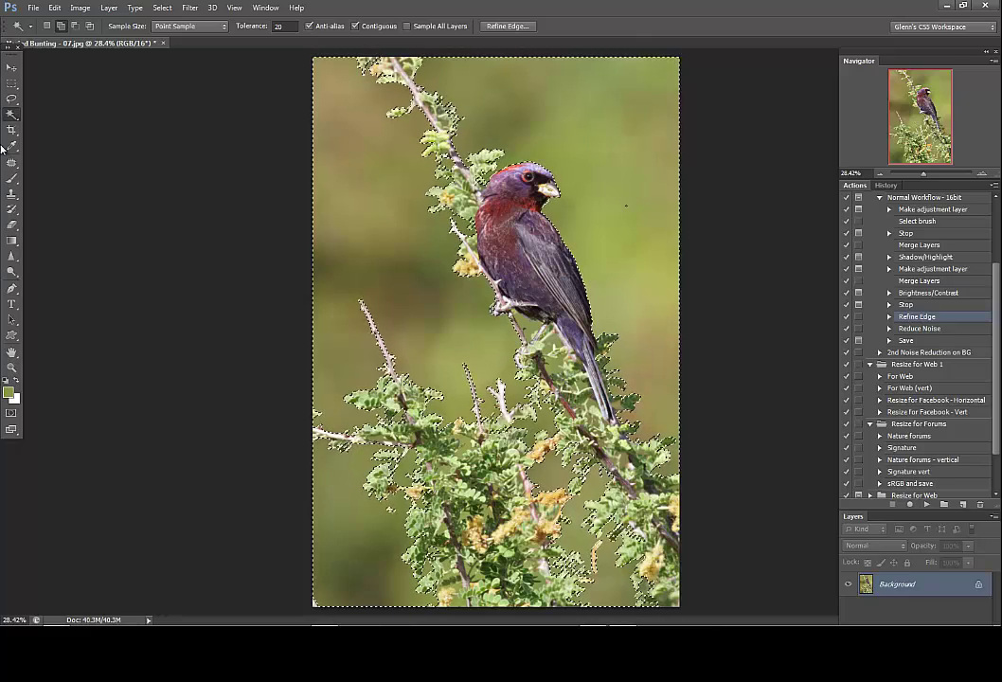
{"action": "left_click", "coordinate": [11, 99]}
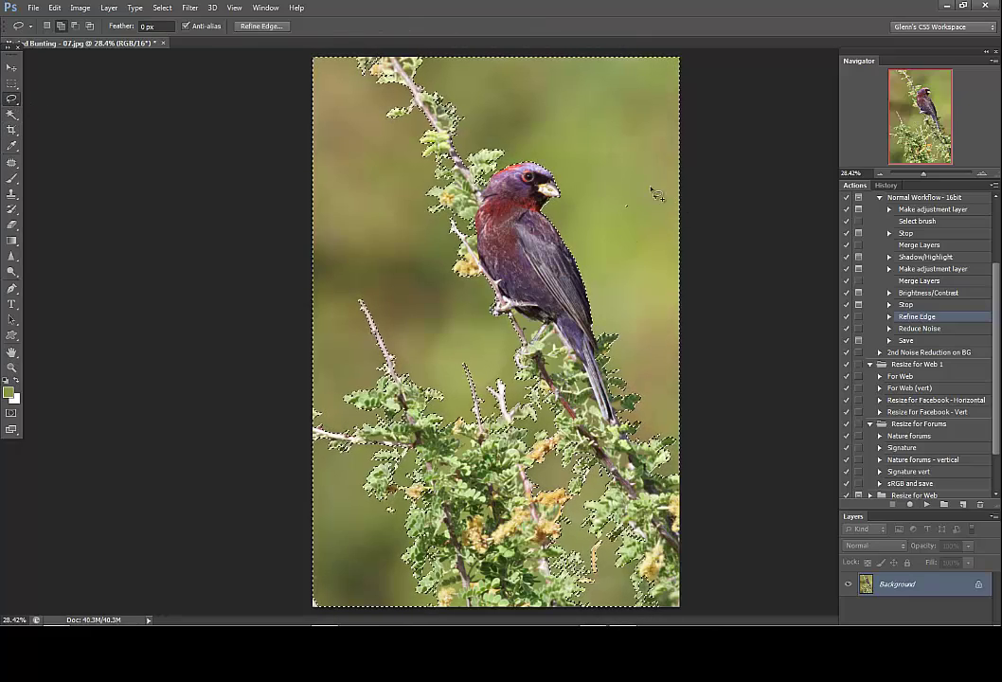
{"action": "left_click_drag", "start_coordinate": [642, 184], "coordinate": [618, 188]}
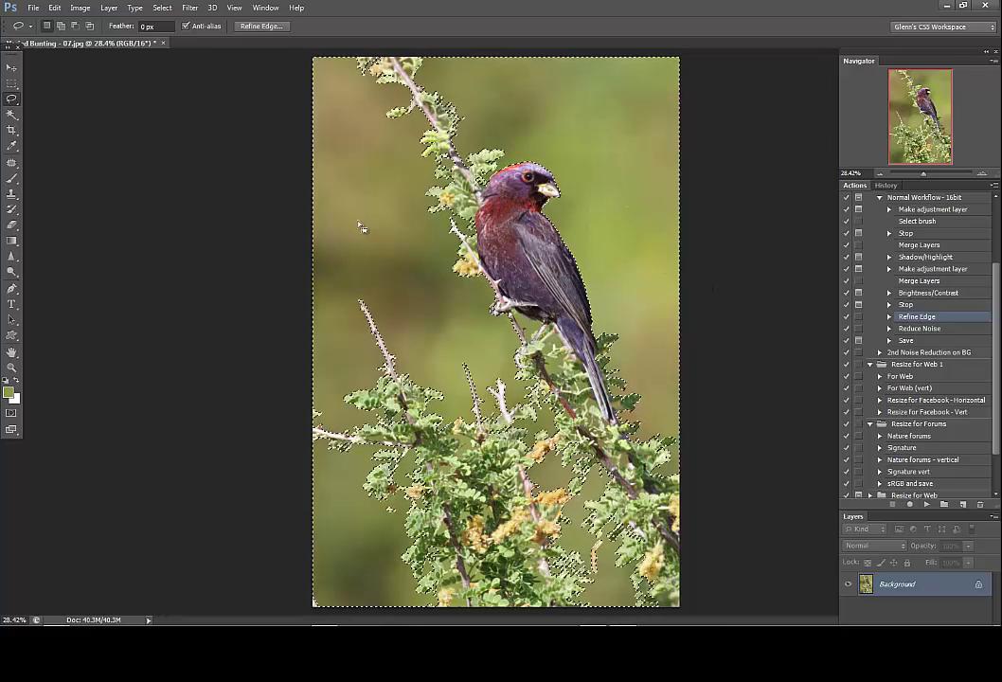
Finish the action's background noise reduction without saving the file, and clear the selection.
{"action": "left_click", "coordinate": [12, 114]}
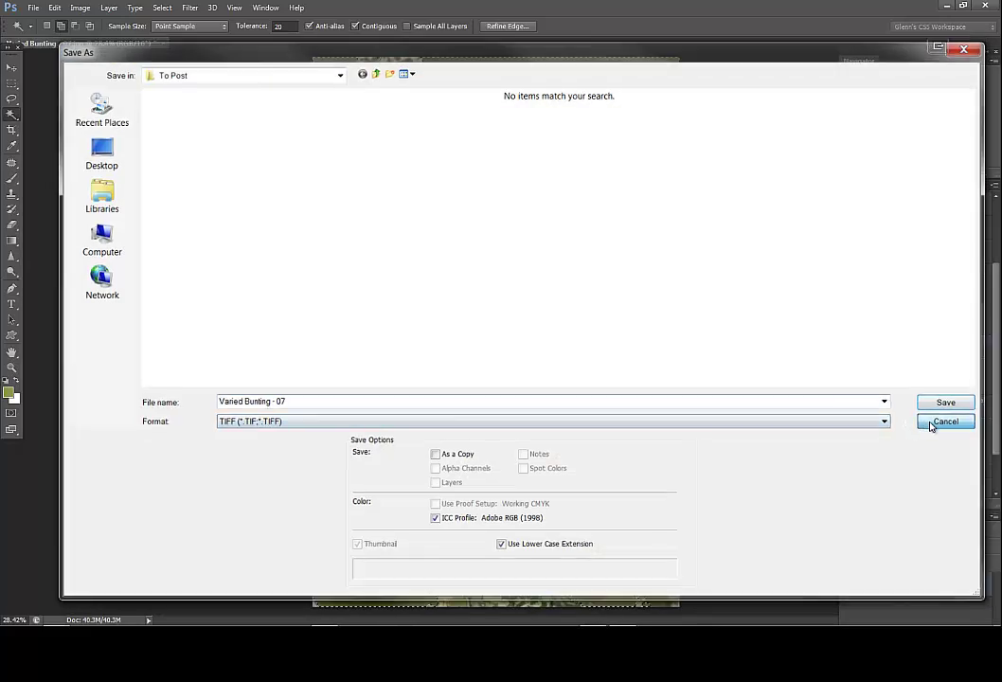
{"action": "left_click", "coordinate": [931, 425]}
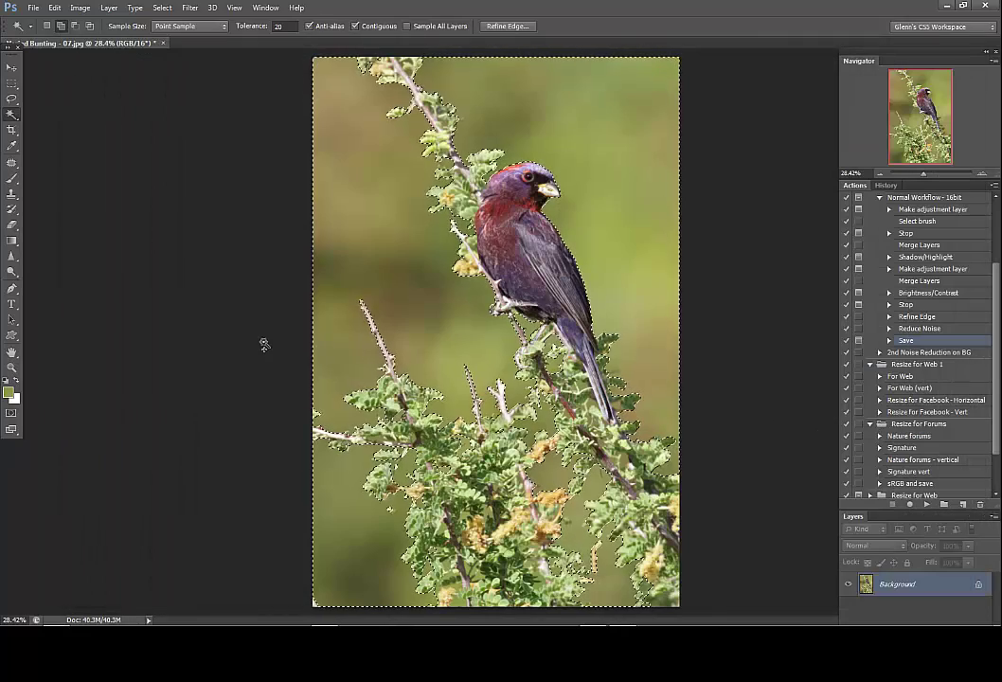
{"action": "key", "text": "ctrl+d"}
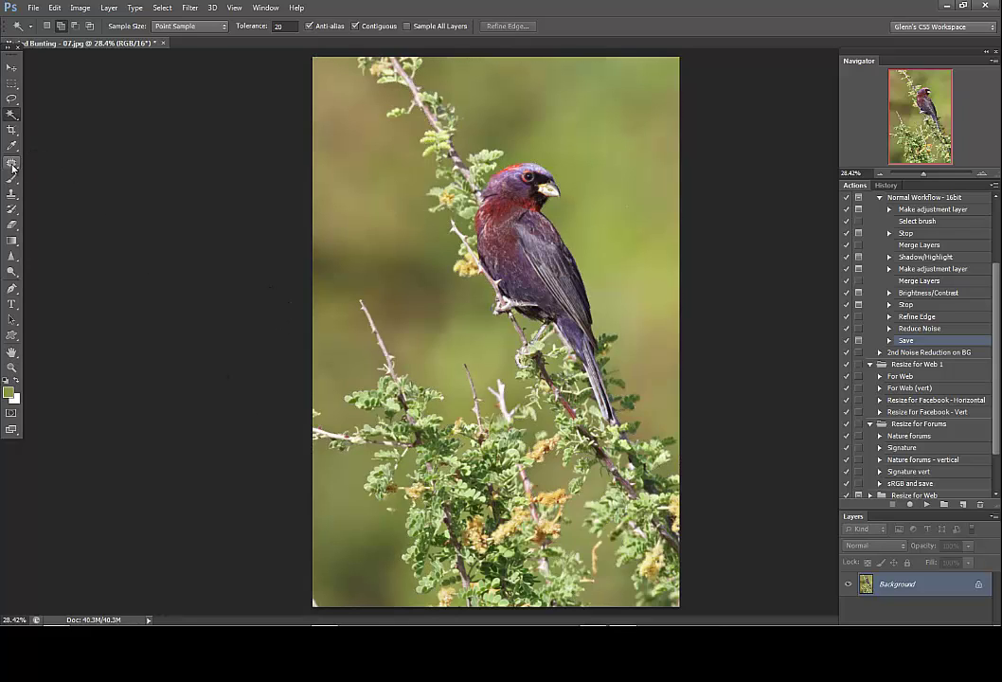
Lasso the stray twig and the faint spot above it in the lower-left corner of the photo.
{"action": "left_click", "coordinate": [12, 98]}
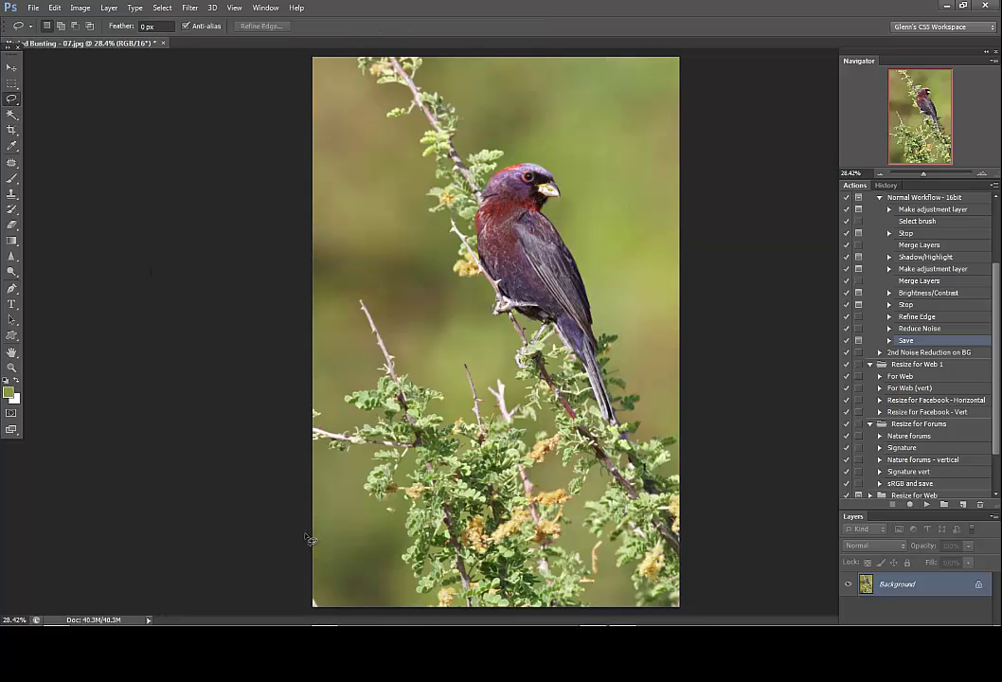
{"action": "scroll", "coordinate": [306, 597], "scroll_direction": "up", "scroll_amount": 6}
{"action": "scroll", "coordinate": [358, 543], "scroll_direction": "up", "scroll_amount": 3}
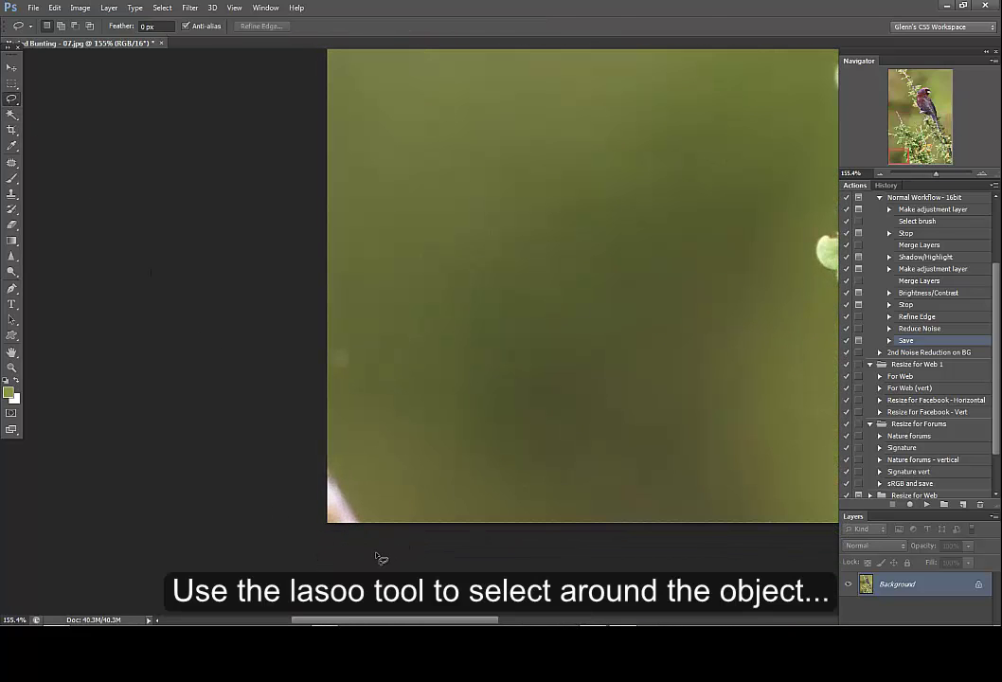
{"action": "mouse_move", "coordinate": [383, 550]}
{"action": "left_mouse_down"}
{"action": "mouse_move", "coordinate": [389, 511]}
{"action": "mouse_move", "coordinate": [360, 454]}
{"action": "left_mouse_up"}
{"action": "mouse_move", "coordinate": [376, 361]}
{"action": "left_mouse_down"}
{"action": "mouse_move", "coordinate": [284, 376]}
{"action": "mouse_move", "coordinate": [284, 530]}
{"action": "mouse_move", "coordinate": [312, 568]}
{"action": "left_mouse_up"}
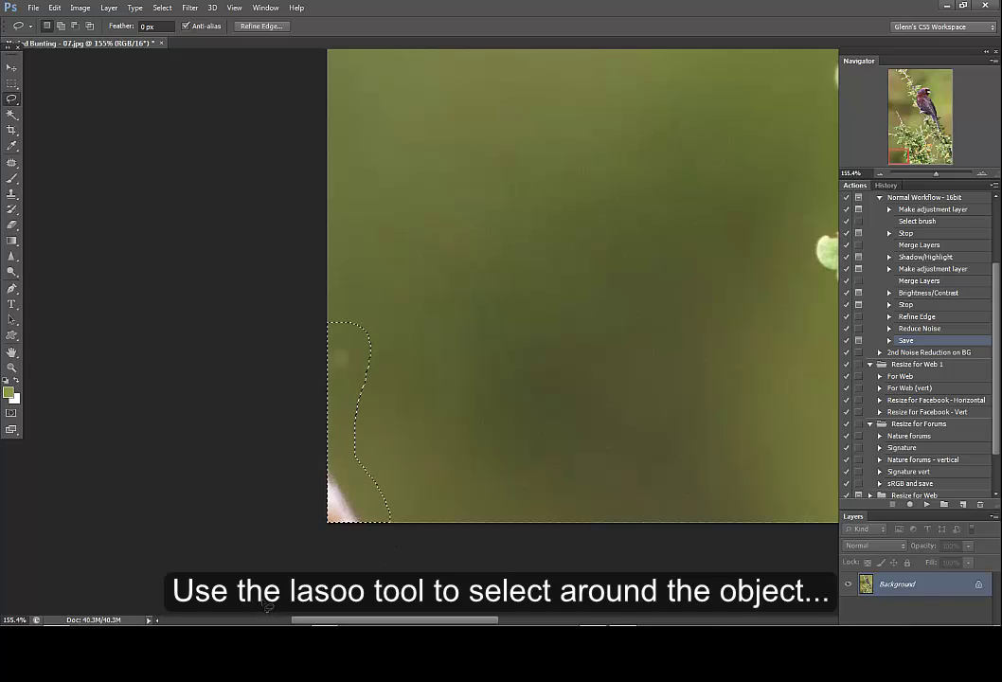
Remove the selected twig and spot with a Content-Aware fill at 100% opacity and deselect.
{"action": "key", "text": "i"}
{"action": "key", "text": "shift+F5"}
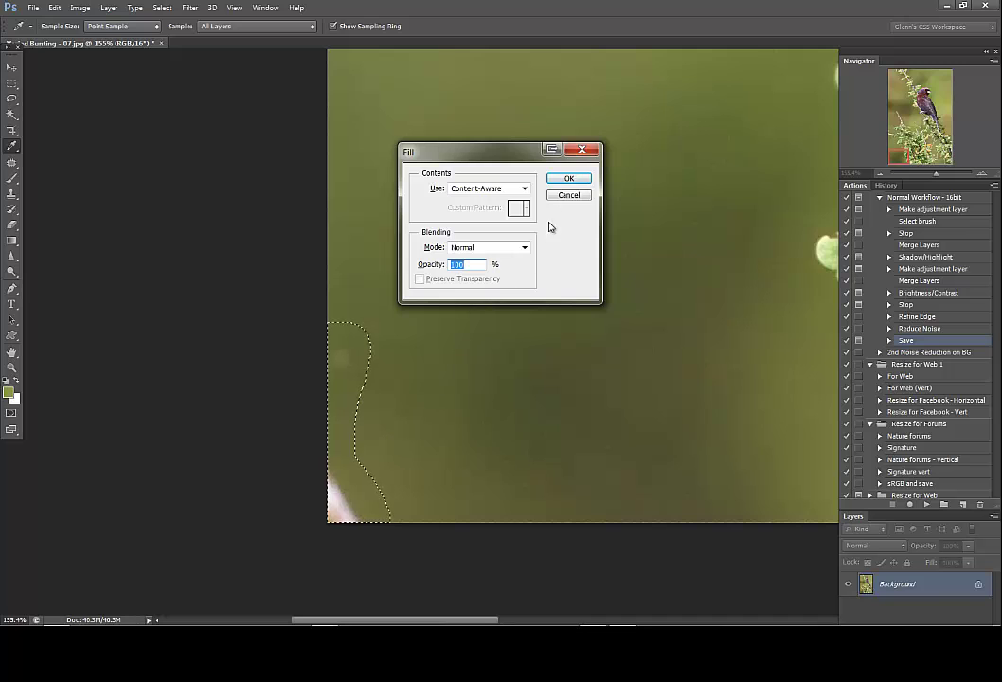
{"action": "left_click", "coordinate": [570, 178]}
{"action": "key", "text": "ctrl+d"}
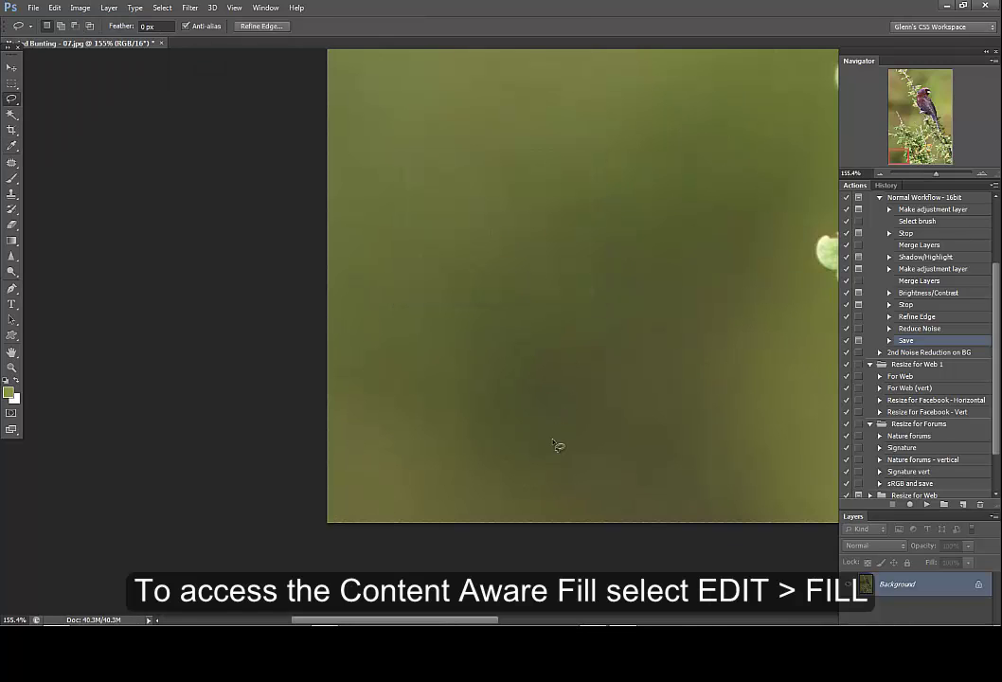
Lasso the small leaf sprig at the photo's left edge and remove it with a Content-Aware fill.
{"action": "left_click_drag", "start_coordinate": [898, 155], "coordinate": [902, 121]}
{"action": "mouse_move", "coordinate": [14, 507]}
{"action": "left_mouse_down"}
{"action": "mouse_move", "coordinate": [77, 533]}
{"action": "mouse_move", "coordinate": [78, 574]}
{"action": "mouse_move", "coordinate": [2, 600]}
{"action": "mouse_move", "coordinate": [4, 512]}
{"action": "left_mouse_up"}
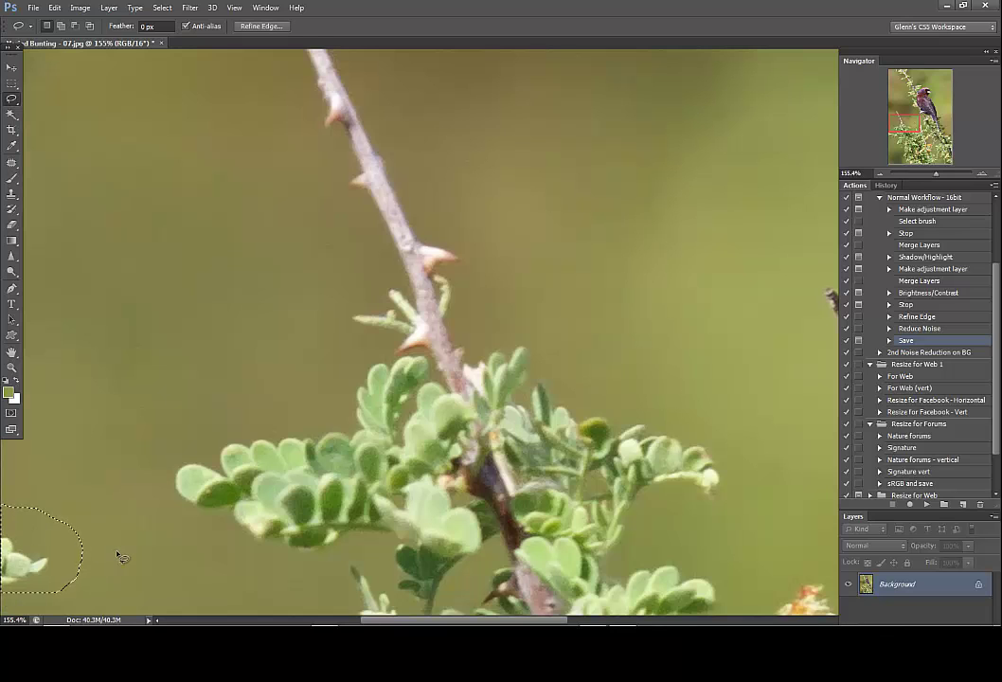
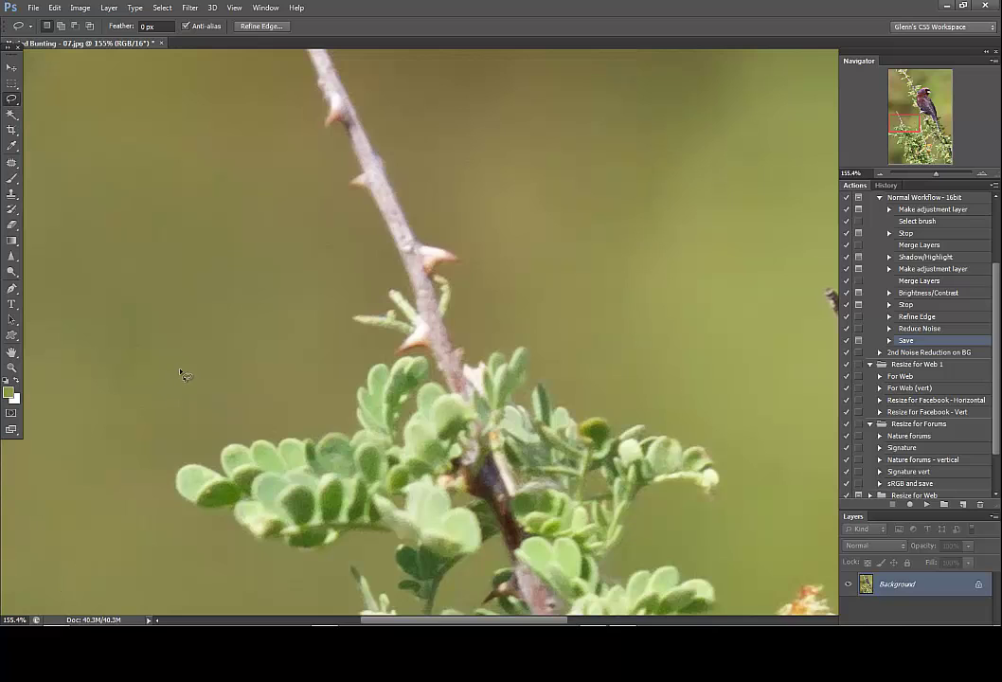
{"action": "key", "text": "ctrl+0"}
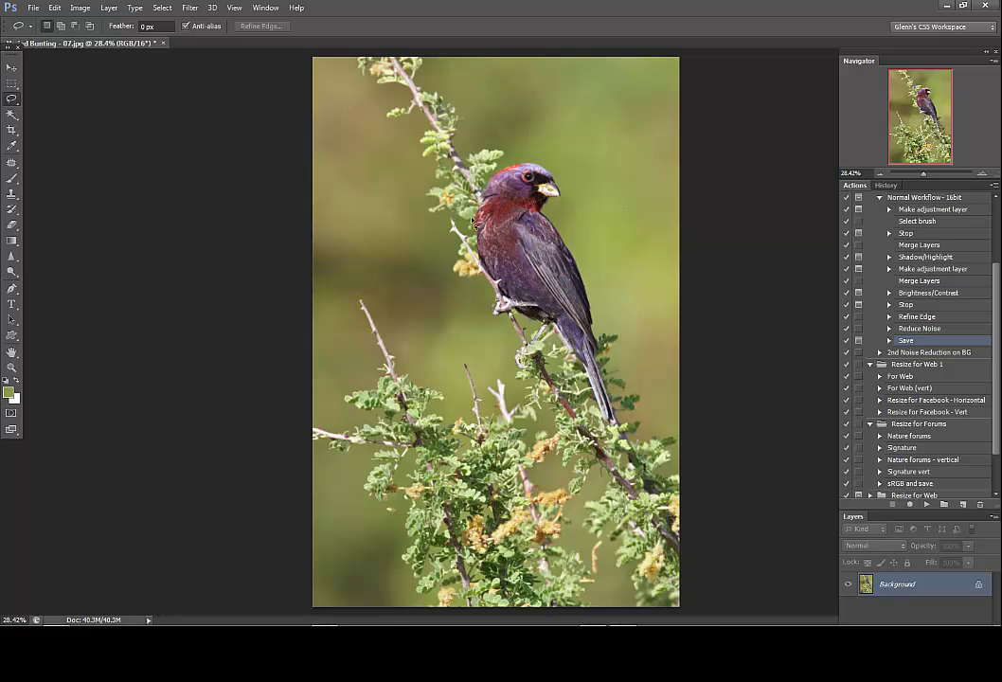
Set up the Clone Stamp with a brush size of 20 and 100% opacity for work behind the bird's head.
{"action": "scroll", "coordinate": [458, 193], "scroll_direction": "up", "scroll_amount": 17}
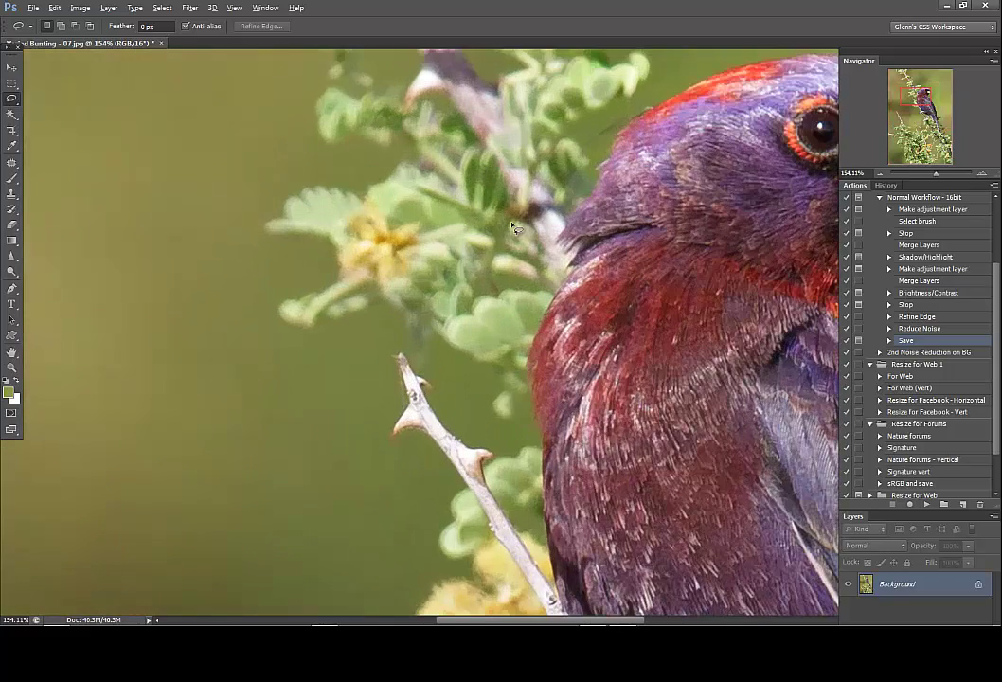
{"action": "left_click_drag", "start_coordinate": [512, 227], "coordinate": [575, 155]}
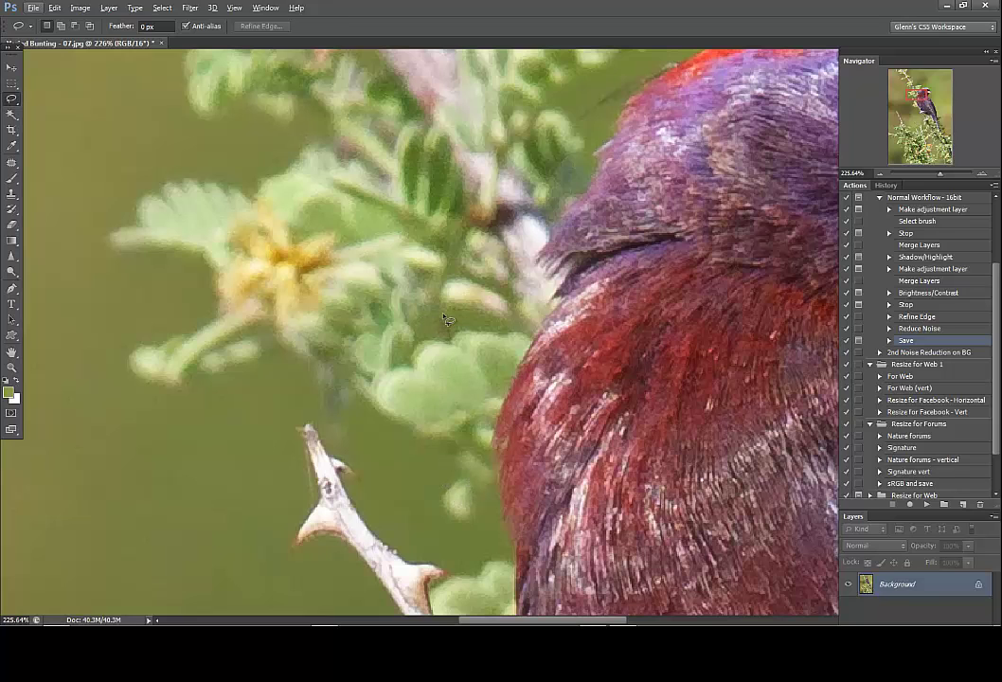
{"action": "scroll", "coordinate": [343, 326], "scroll_direction": "up", "scroll_amount": 5}
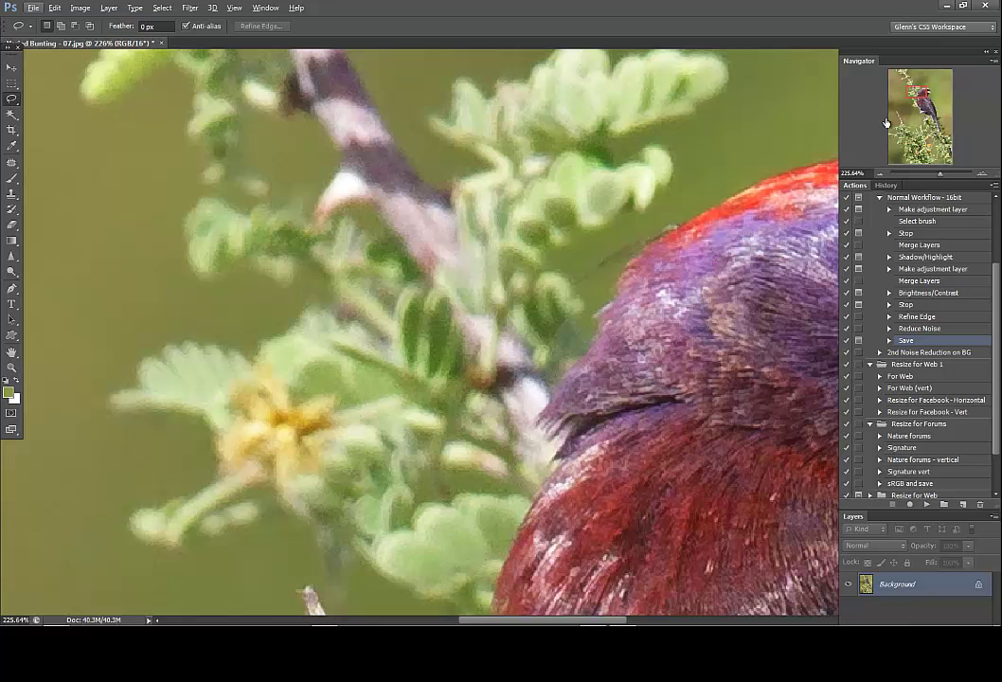
{"action": "left_click_drag", "start_coordinate": [917, 88], "coordinate": [922, 90]}
{"action": "left_click", "coordinate": [11, 193]}
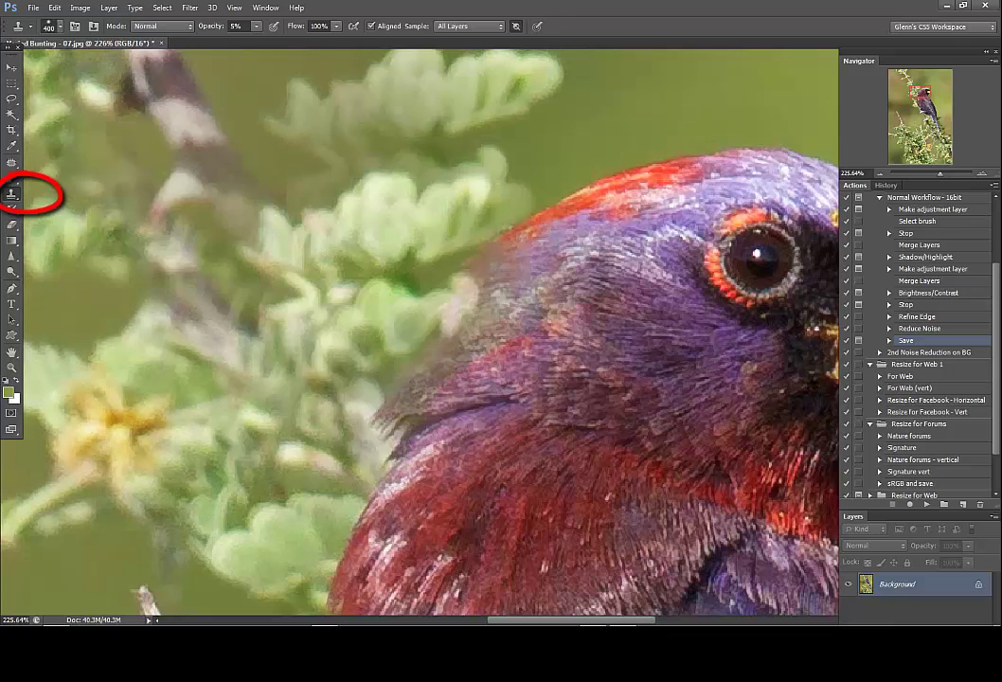
{"action": "key", "text": "bracketleft"}
{"action": "key", "text": "bracketleft"}
{"action": "key", "text": "bracketleft"}
{"action": "key", "text": "bracketleft"}
{"action": "key", "text": "bracketleft"}
{"action": "key", "text": "bracketleft"}
{"action": "key", "text": "bracketleft"}
{"action": "key", "text": "bracketleft"}
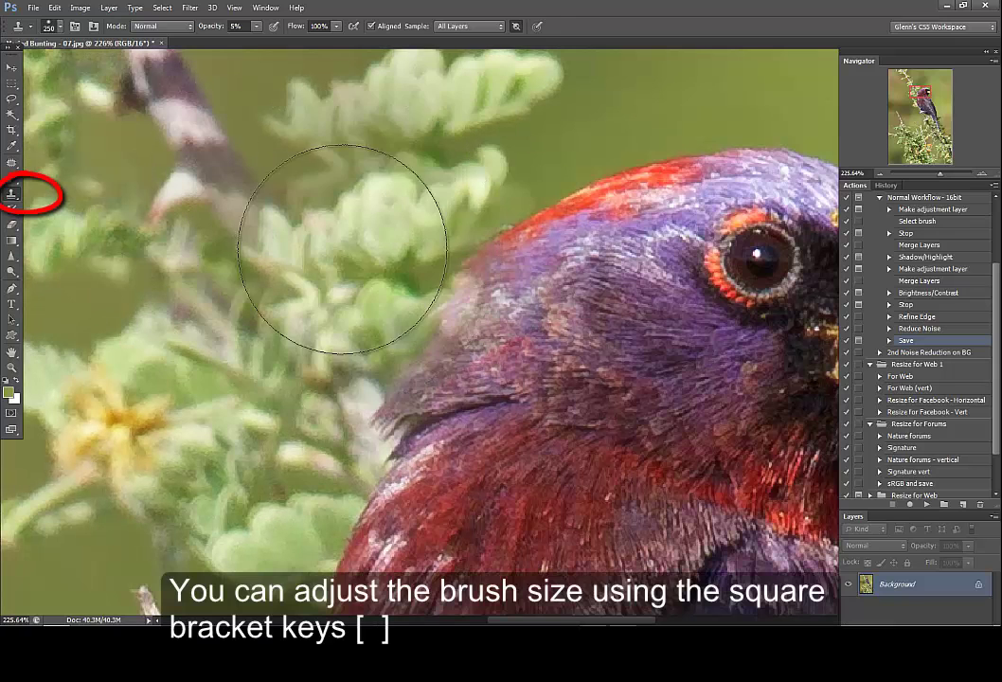
{"action": "key", "text": "bracketleft"}
{"action": "key", "text": "bracketleft"}
{"action": "key", "text": "bracketleft"}
{"action": "key", "text": "bracketleft"}
{"action": "key", "text": "bracketleft"}
{"action": "key", "text": "bracketleft"}
{"action": "key", "text": "bracketleft"}
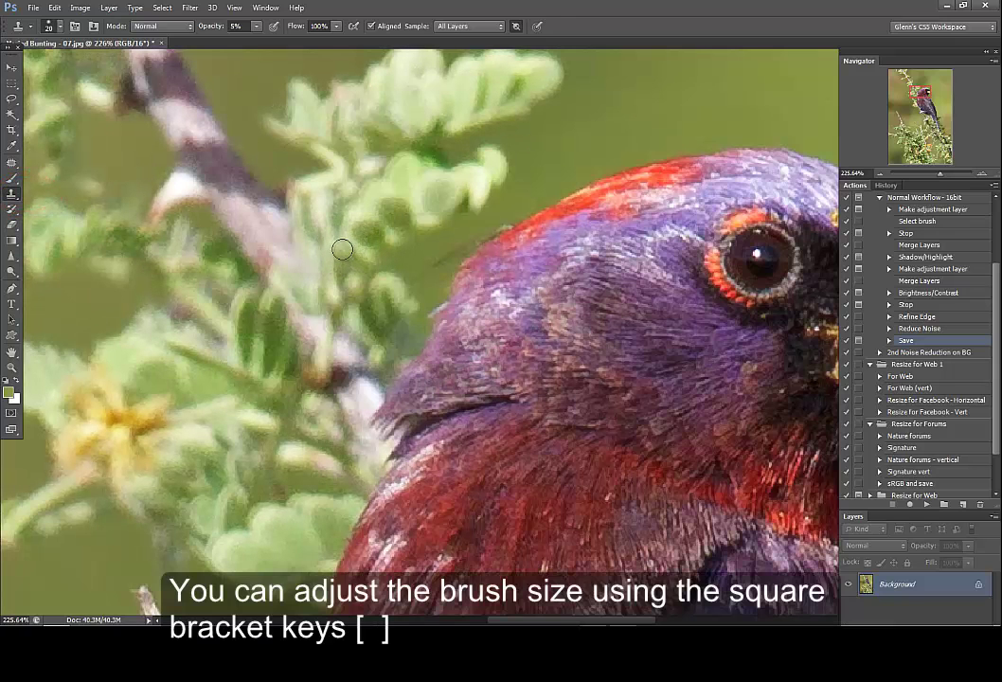
{"action": "key", "text": "bracketright"}
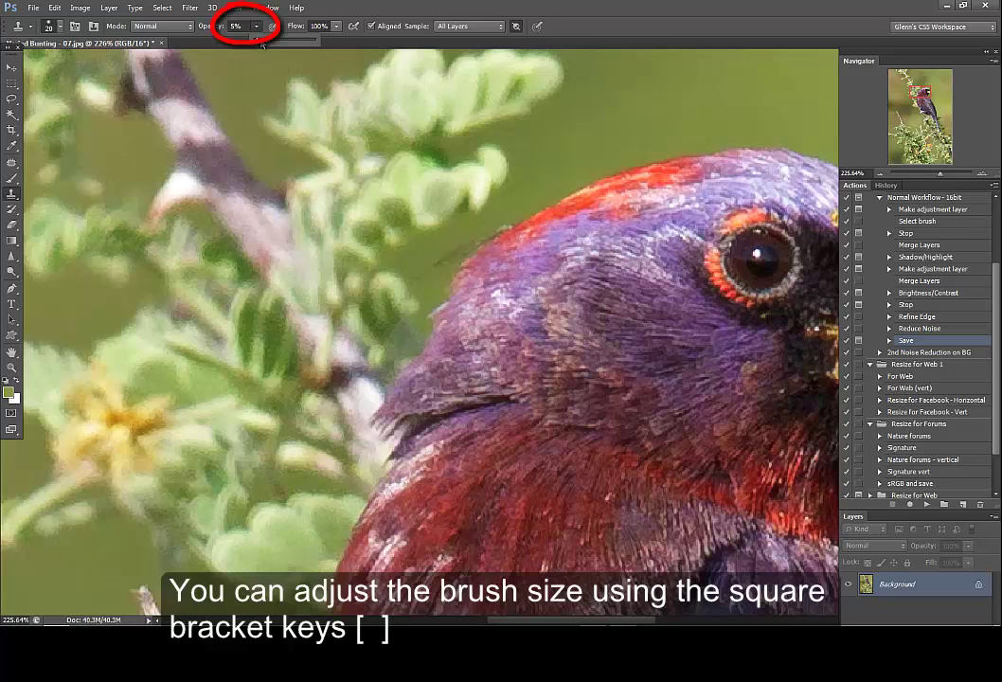
{"action": "left_click_drag", "start_coordinate": [262, 46], "coordinate": [320, 42]}
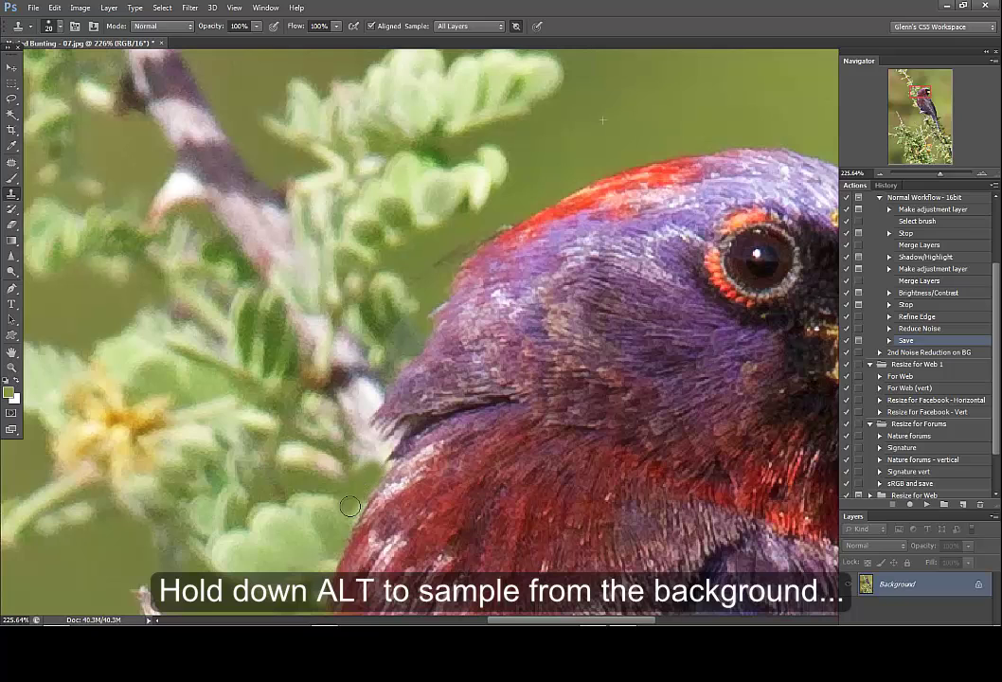
Clone sampled green background over the foliage along the bird's nape, separating the bird from the branch and leaves.
{"action": "mouse_move", "coordinate": [373, 454]}
{"action": "left_mouse_down"}
{"action": "mouse_move", "coordinate": [363, 399]}
{"action": "mouse_move", "coordinate": [415, 308]}
{"action": "left_mouse_up"}
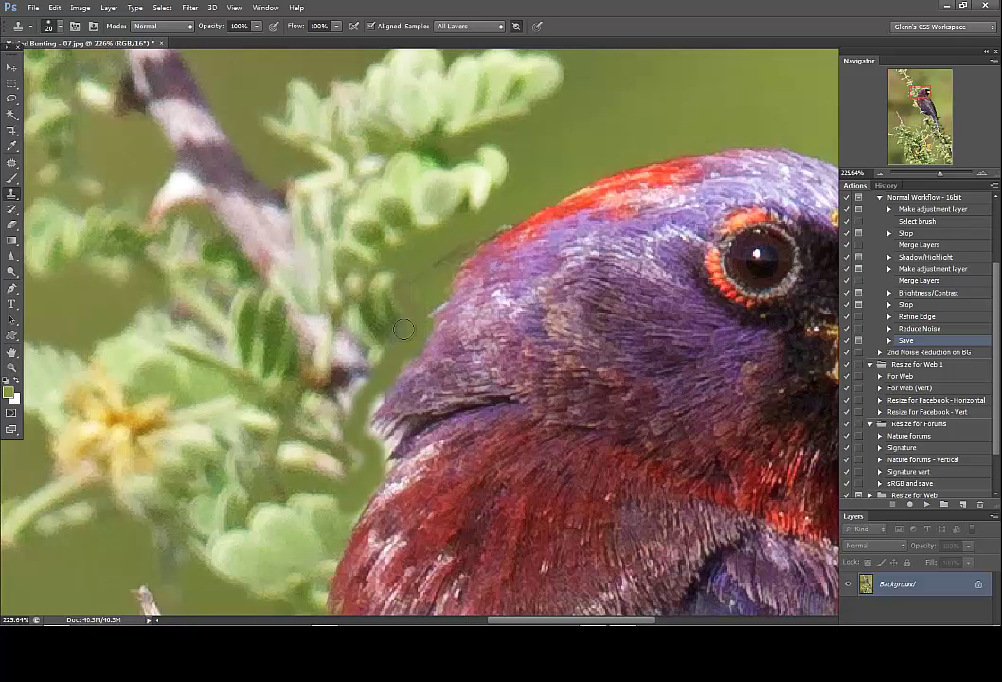
{"action": "left_click", "coordinate": [605, 131], "text": "alt"}
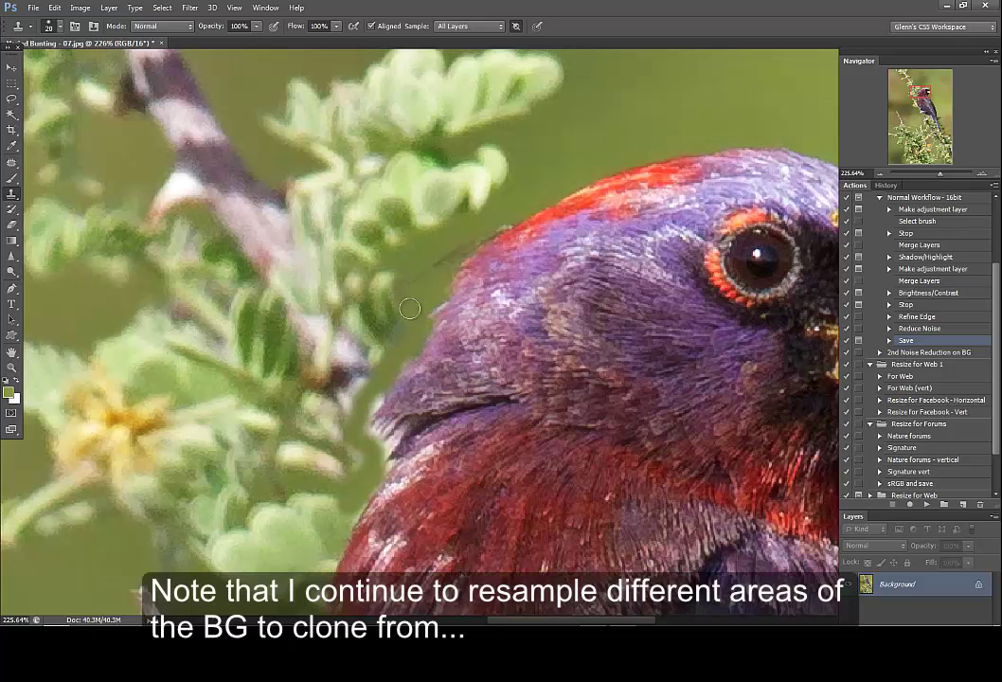
{"action": "mouse_move", "coordinate": [409, 315]}
{"action": "left_mouse_down"}
{"action": "mouse_move", "coordinate": [397, 273]}
{"action": "mouse_move", "coordinate": [385, 281]}
{"action": "left_mouse_up"}
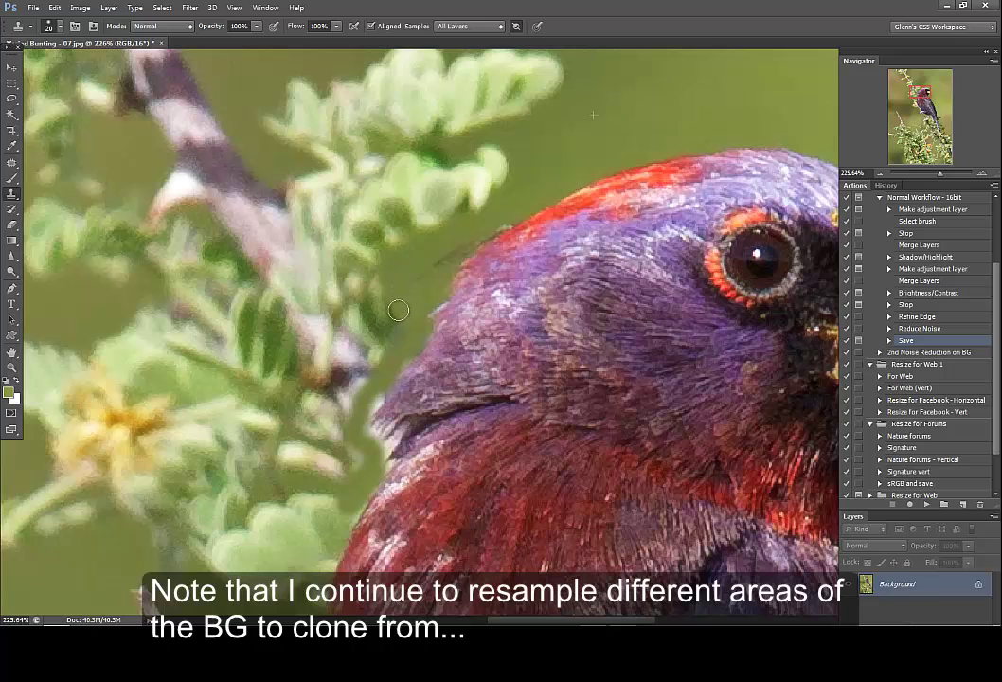
{"action": "left_click", "coordinate": [658, 105], "text": "alt"}
{"action": "left_click_drag", "start_coordinate": [380, 356], "coordinate": [395, 312]}
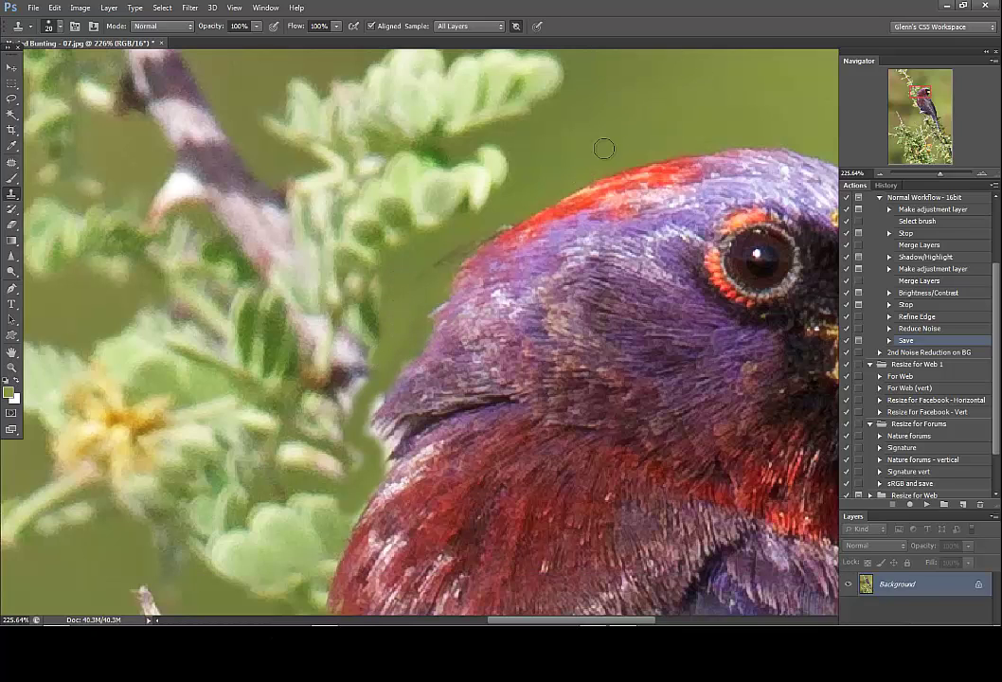
{"action": "mouse_move", "coordinate": [373, 356]}
{"action": "left_mouse_down"}
{"action": "mouse_move", "coordinate": [360, 386]}
{"action": "mouse_move", "coordinate": [371, 376]}
{"action": "left_mouse_up"}
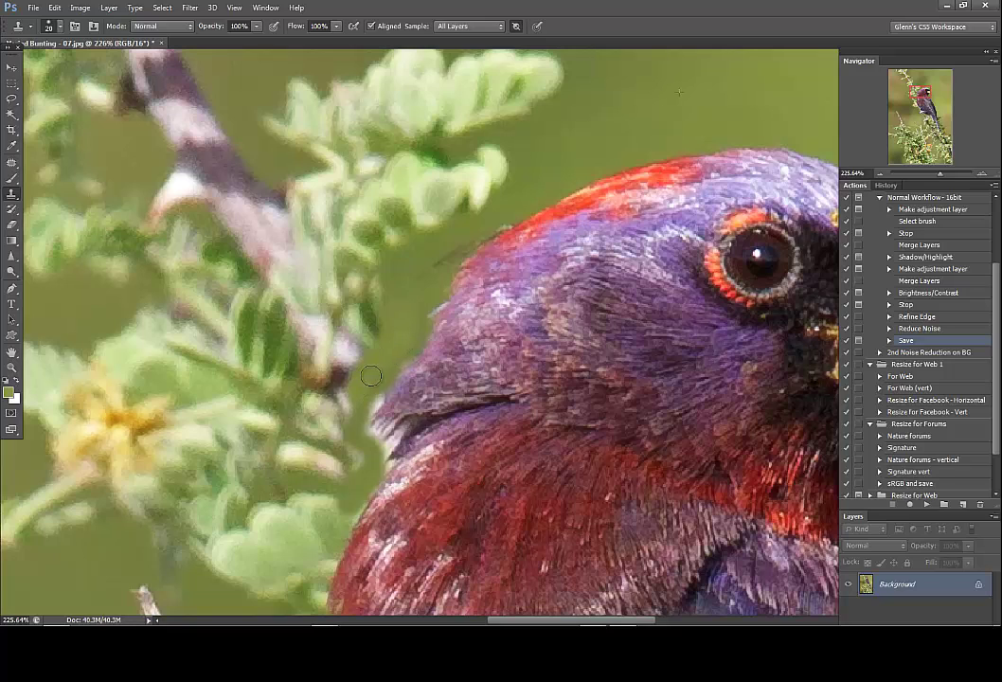
{"action": "left_click_drag", "start_coordinate": [335, 420], "coordinate": [350, 402]}
Clone clean background over the faint stem just above the tip of the thorny twig.
{"action": "scroll", "coordinate": [322, 352], "scroll_direction": "down", "scroll_amount": 3}
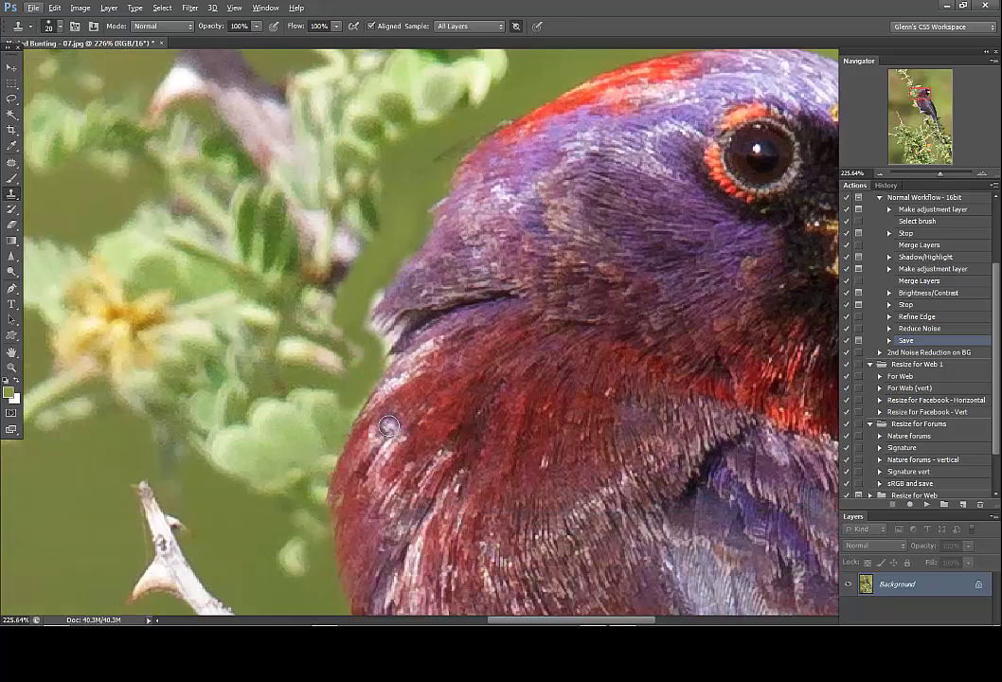
{"action": "scroll", "coordinate": [284, 388], "scroll_direction": "down", "scroll_amount": 2}
{"action": "scroll", "coordinate": [274, 483], "scroll_direction": "down", "scroll_amount": 3}
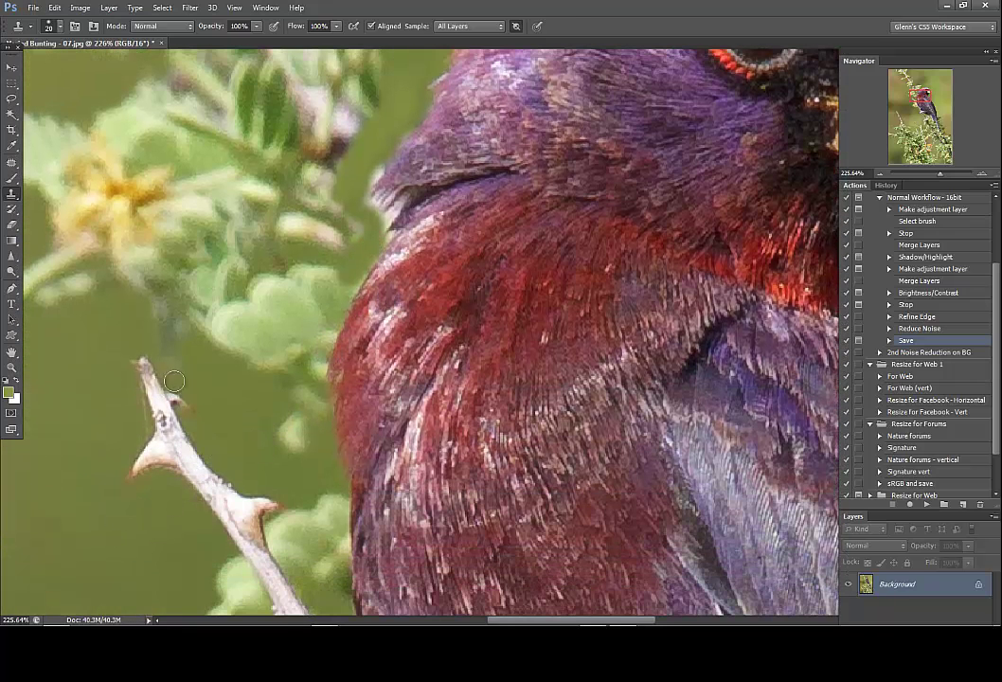
{"action": "left_click", "coordinate": [135, 533], "text": "alt"}
{"action": "left_click_drag", "start_coordinate": [186, 346], "coordinate": [163, 345]}
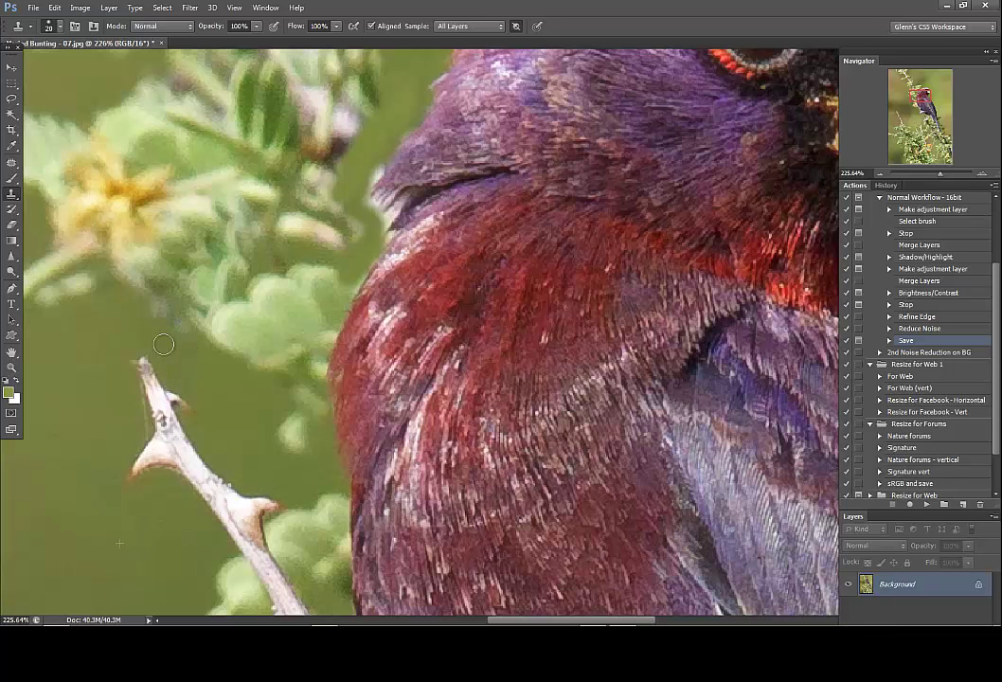
Clone background over the leaves touching the bird's breast and the small leaf hanging below them, resampling nearby green areas.
{"action": "left_click", "coordinate": [199, 380], "text": "alt"}
{"action": "left_click", "coordinate": [152, 573], "text": "alt"}
{"action": "mouse_move", "coordinate": [313, 383]}
{"action": "left_mouse_down"}
{"action": "mouse_move", "coordinate": [324, 335]}
{"action": "mouse_move", "coordinate": [318, 365]}
{"action": "mouse_move", "coordinate": [316, 342]}
{"action": "left_mouse_up"}
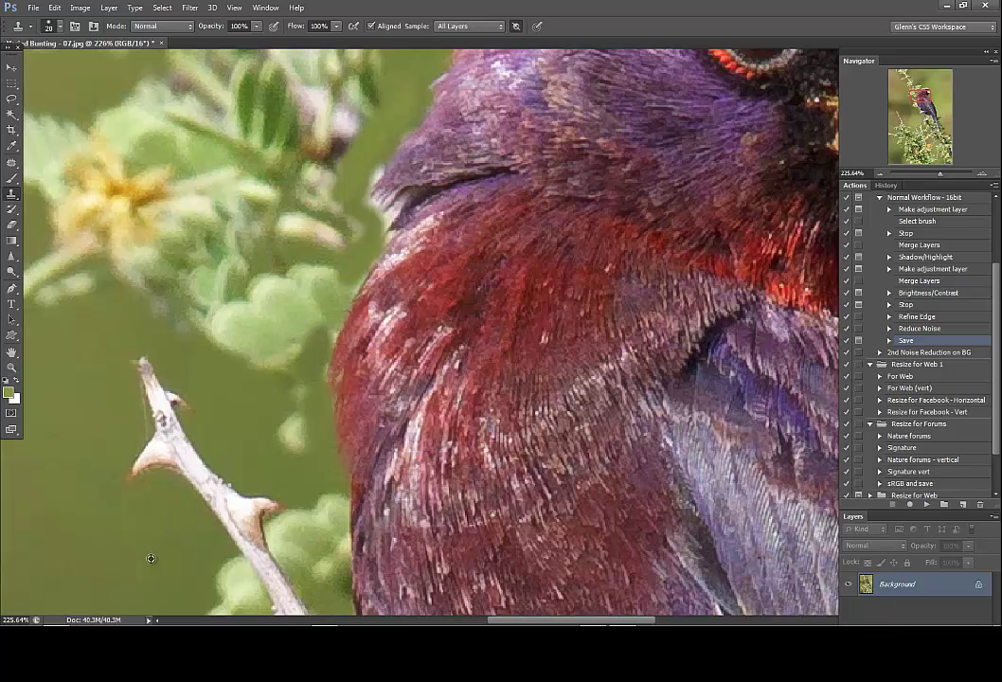
{"action": "left_click", "coordinate": [174, 535], "text": "alt"}
{"action": "mouse_move", "coordinate": [350, 278]}
{"action": "left_mouse_down"}
{"action": "mouse_move", "coordinate": [329, 325]}
{"action": "mouse_move", "coordinate": [311, 313]}
{"action": "mouse_move", "coordinate": [309, 368]}
{"action": "left_mouse_up"}
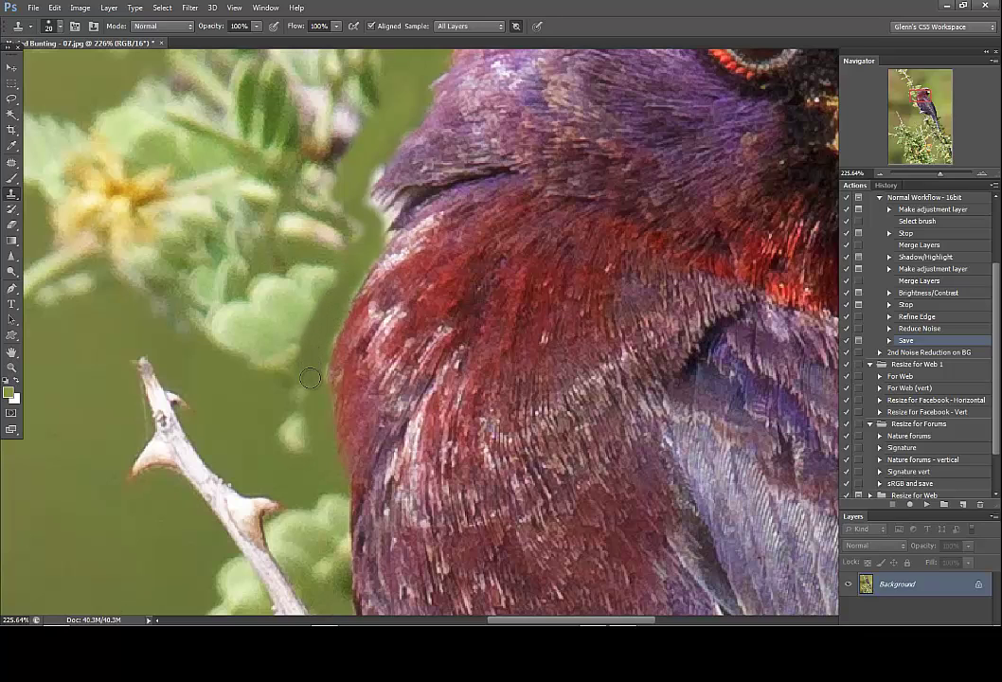
{"action": "left_click", "coordinate": [240, 437], "text": "alt"}
{"action": "mouse_move", "coordinate": [283, 451]}
{"action": "left_mouse_down"}
{"action": "mouse_move", "coordinate": [303, 441]}
{"action": "mouse_move", "coordinate": [283, 435]}
{"action": "mouse_move", "coordinate": [292, 419]}
{"action": "mouse_move", "coordinate": [300, 443]}
{"action": "mouse_move", "coordinate": [292, 403]}
{"action": "mouse_move", "coordinate": [311, 392]}
{"action": "mouse_move", "coordinate": [297, 384]}
{"action": "mouse_move", "coordinate": [307, 420]}
{"action": "left_mouse_up"}
{"action": "left_click", "coordinate": [261, 430], "text": "alt"}
Loosely lasso the foliage behind the bird's head, following the cloned gap and passing above the thorny twig's tip.
{"action": "scroll", "coordinate": [308, 379], "scroll_direction": "up", "scroll_amount": 2}
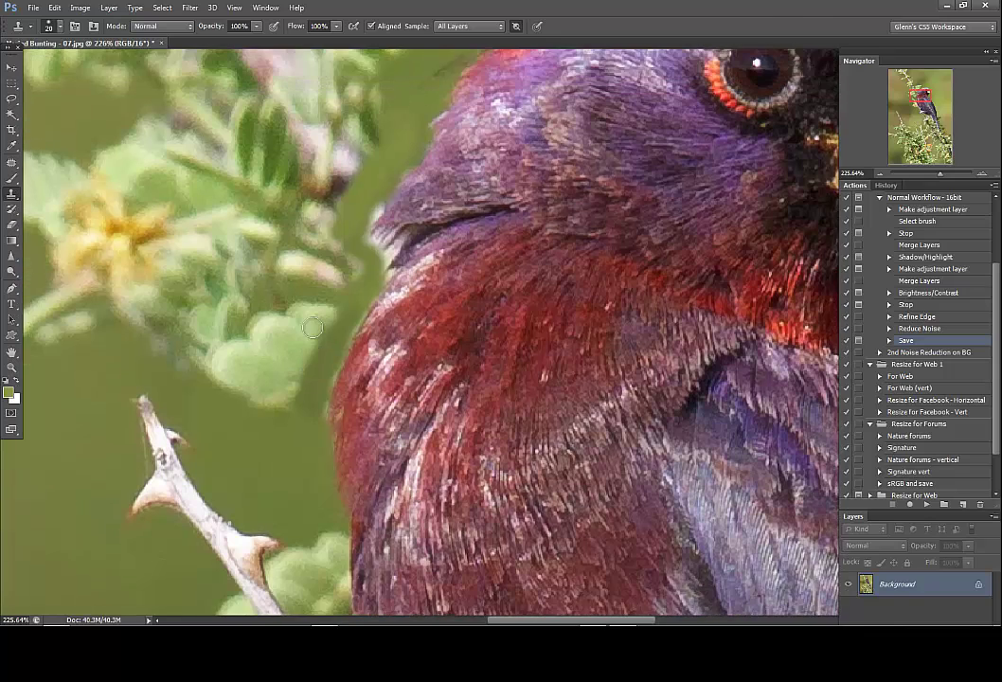
{"action": "scroll", "coordinate": [312, 328], "scroll_direction": "up", "scroll_amount": 5}
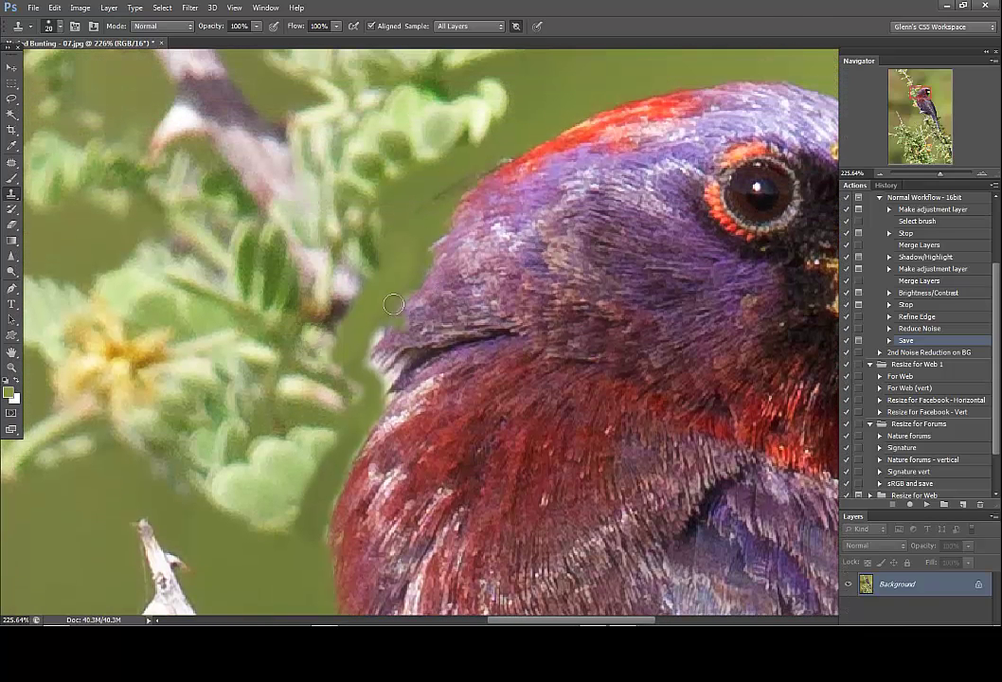
{"action": "left_click", "coordinate": [11, 99]}
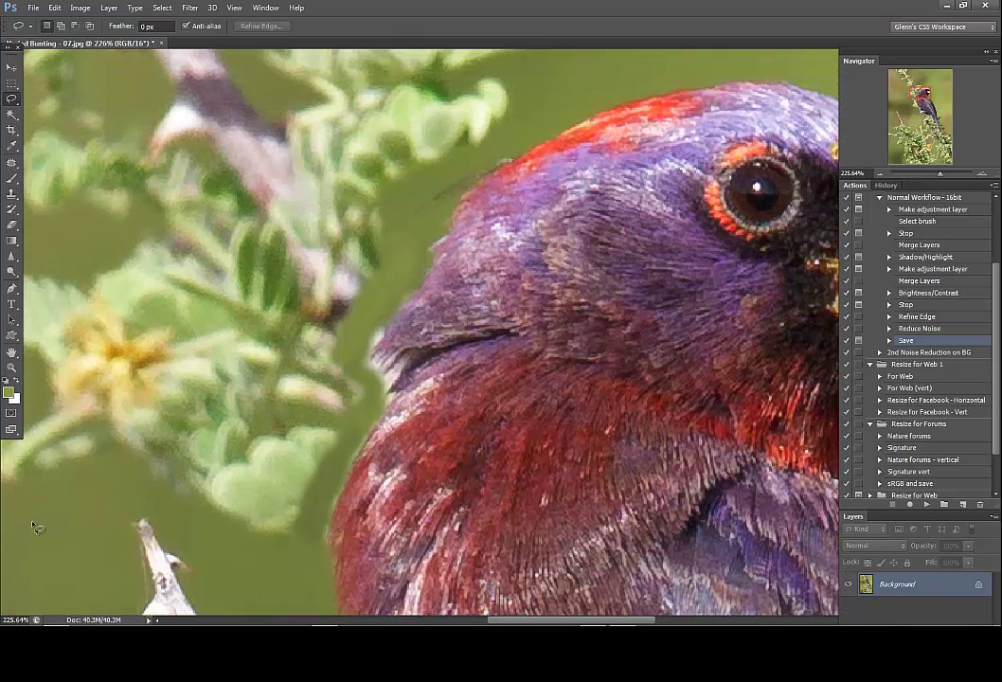
{"action": "left_click_drag", "start_coordinate": [30, 512], "coordinate": [92, 507]}
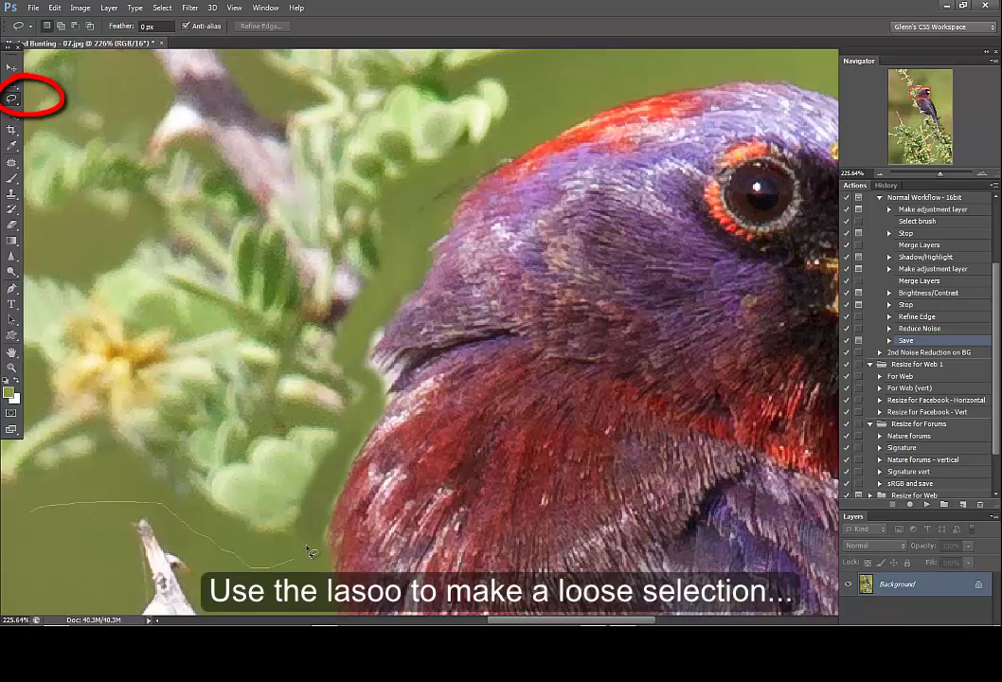
{"action": "left_click_drag", "start_coordinate": [317, 509], "coordinate": [358, 434]}
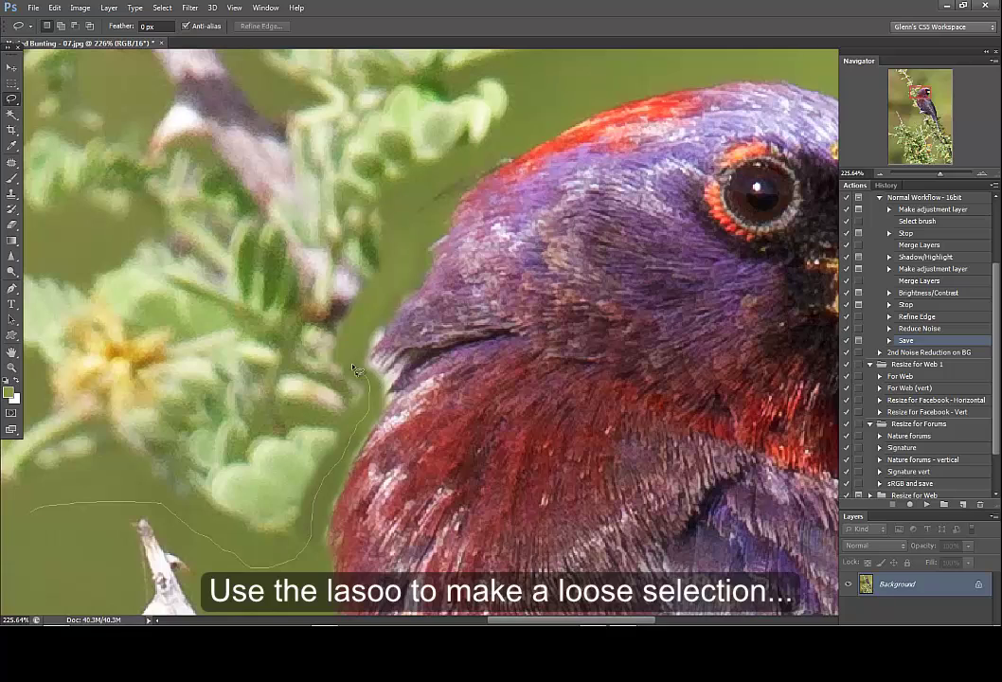
{"action": "left_click_drag", "start_coordinate": [348, 348], "coordinate": [360, 320]}
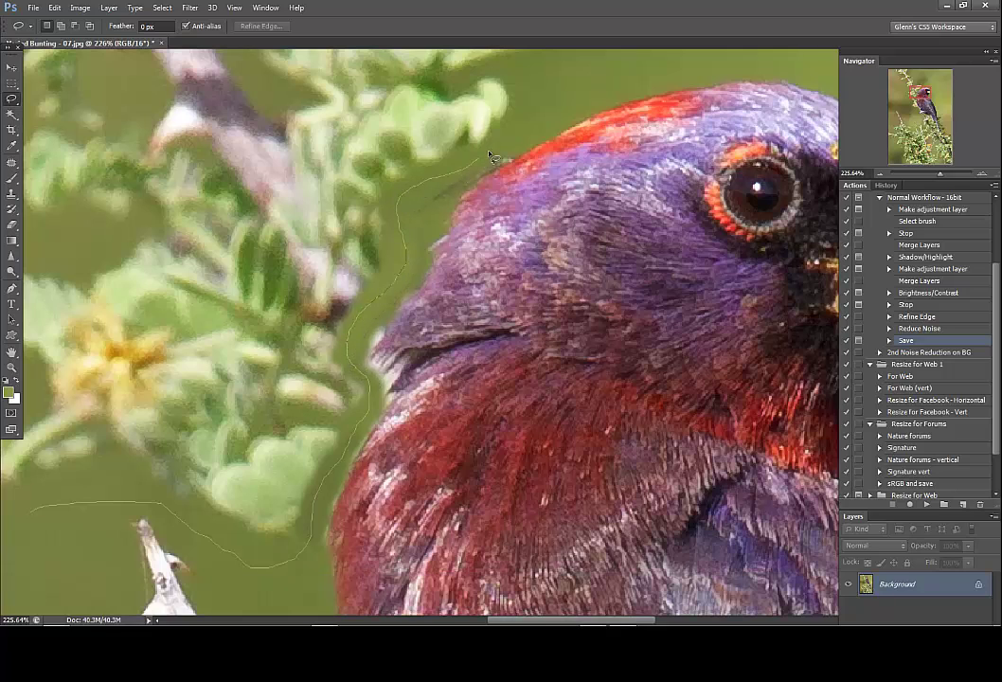
{"action": "mouse_move", "coordinate": [493, 34]}
{"action": "left_mouse_down"}
{"action": "mouse_move", "coordinate": [313, 75]}
{"action": "mouse_move", "coordinate": [173, 177]}
{"action": "mouse_move", "coordinate": [90, 276]}
{"action": "mouse_move", "coordinate": [33, 422]}
{"action": "left_mouse_up"}
Add the remaining upper branch and its leaves, up to the photo's top edge, to the Lasso selection.
{"action": "key", "text": "ctrl+0"}
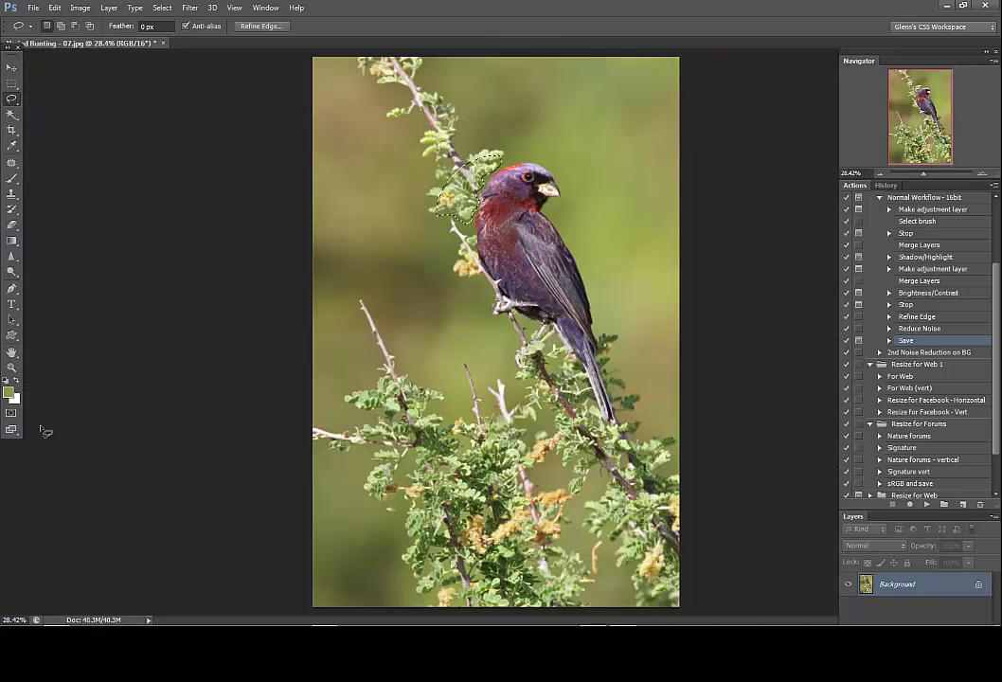
{"action": "scroll", "coordinate": [413, 170], "scroll_direction": "up", "scroll_amount": 4}
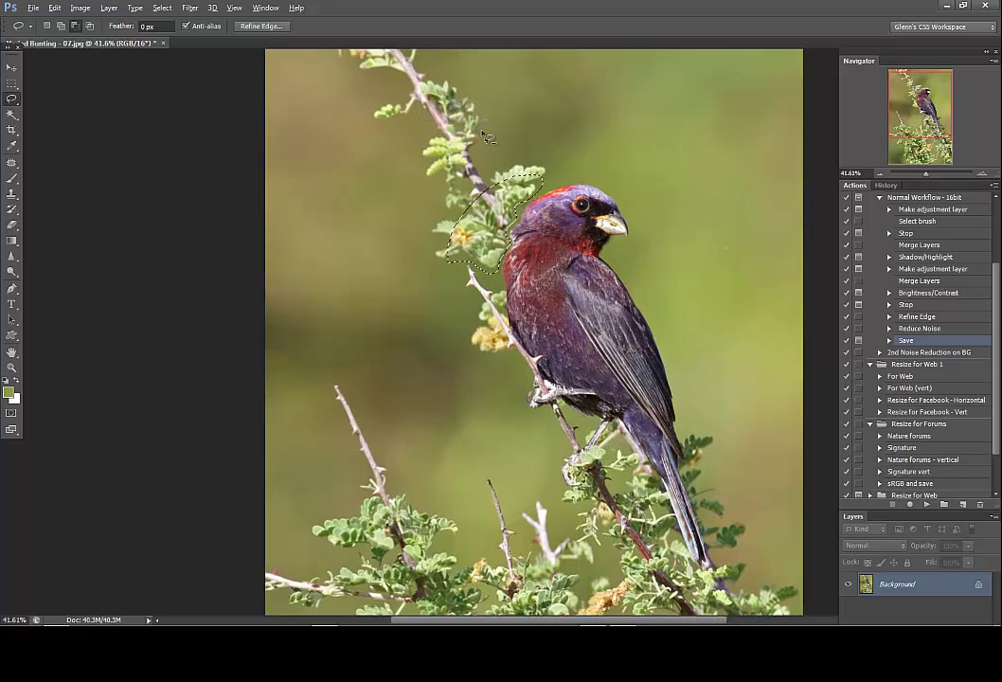
{"action": "scroll", "coordinate": [455, 163], "scroll_direction": "up", "scroll_amount": 3}
{"action": "key", "text": "shift"}
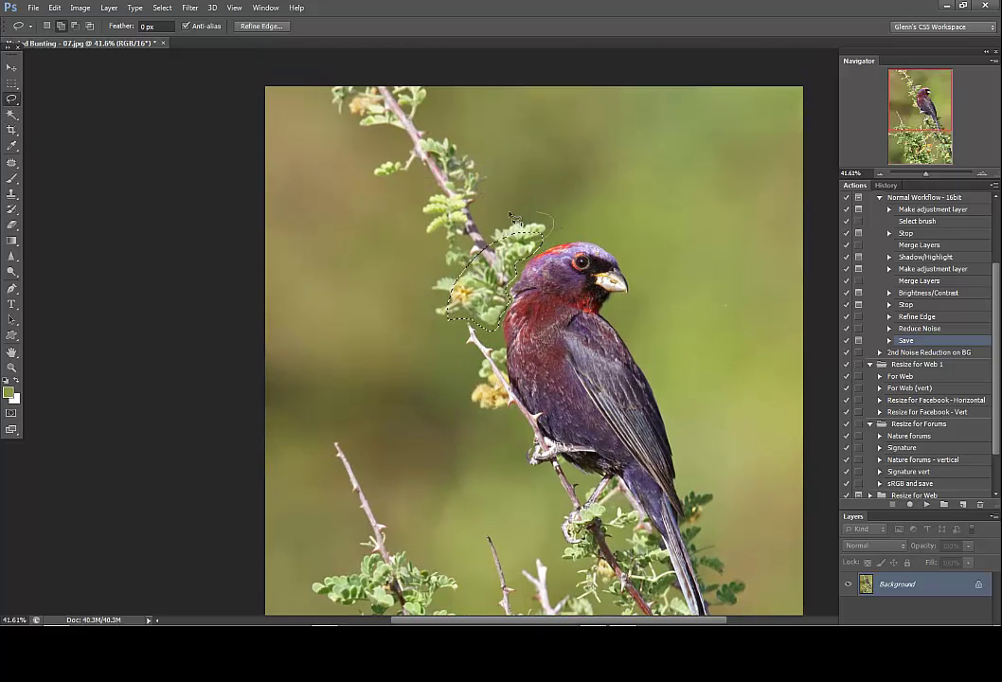
{"action": "mouse_move", "coordinate": [512, 216]}
{"action": "left_mouse_down"}
{"action": "mouse_move", "coordinate": [480, 217]}
{"action": "mouse_move", "coordinate": [475, 199]}
{"action": "mouse_move", "coordinate": [489, 195]}
{"action": "mouse_move", "coordinate": [500, 166]}
{"action": "mouse_move", "coordinate": [442, 111]}
{"action": "mouse_move", "coordinate": [430, 74]}
{"action": "mouse_move", "coordinate": [332, 76]}
{"action": "mouse_move", "coordinate": [324, 131]}
{"action": "left_mouse_up"}
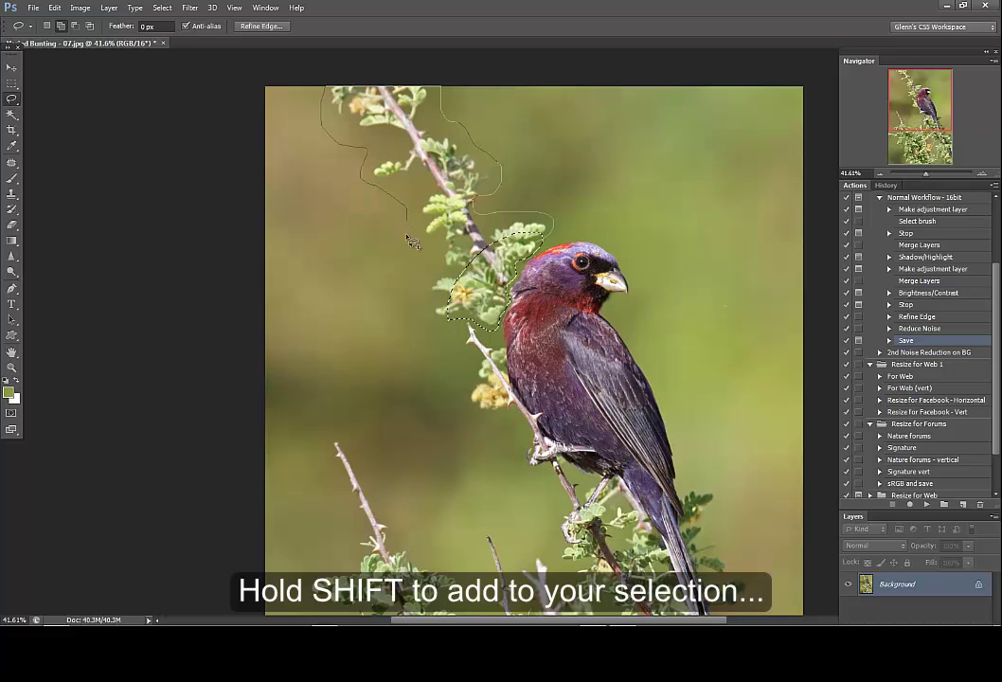
{"action": "left_click_drag", "start_coordinate": [443, 309], "coordinate": [485, 280]}
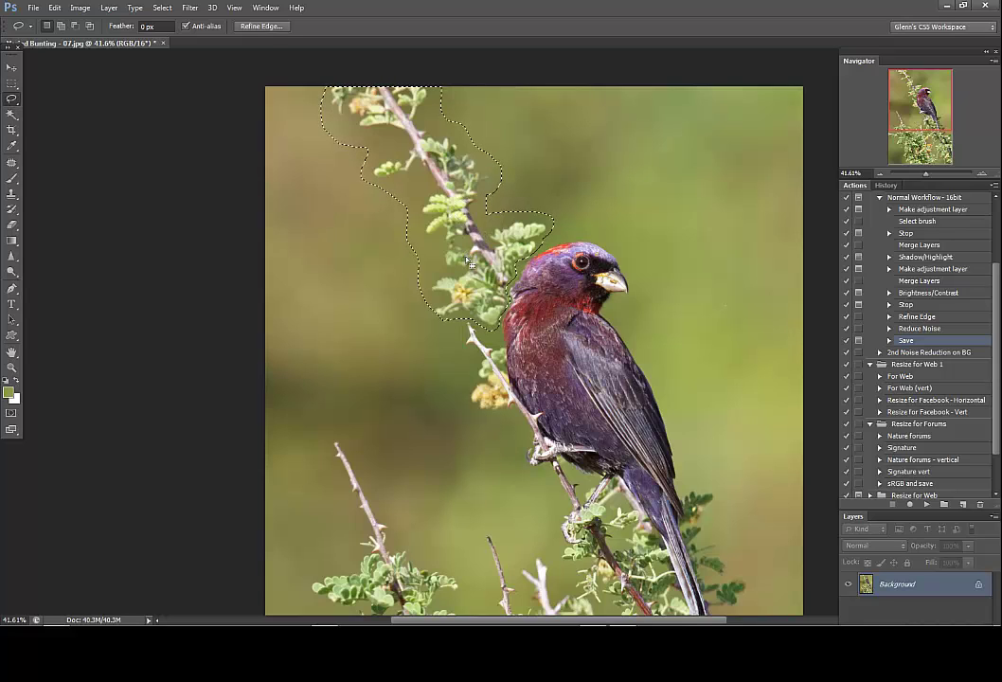
Fill the selected upper branch with Content-Aware at Normal mode and 100% opacity, and clear the selection.
{"action": "key", "text": "shift+BackSpace"}
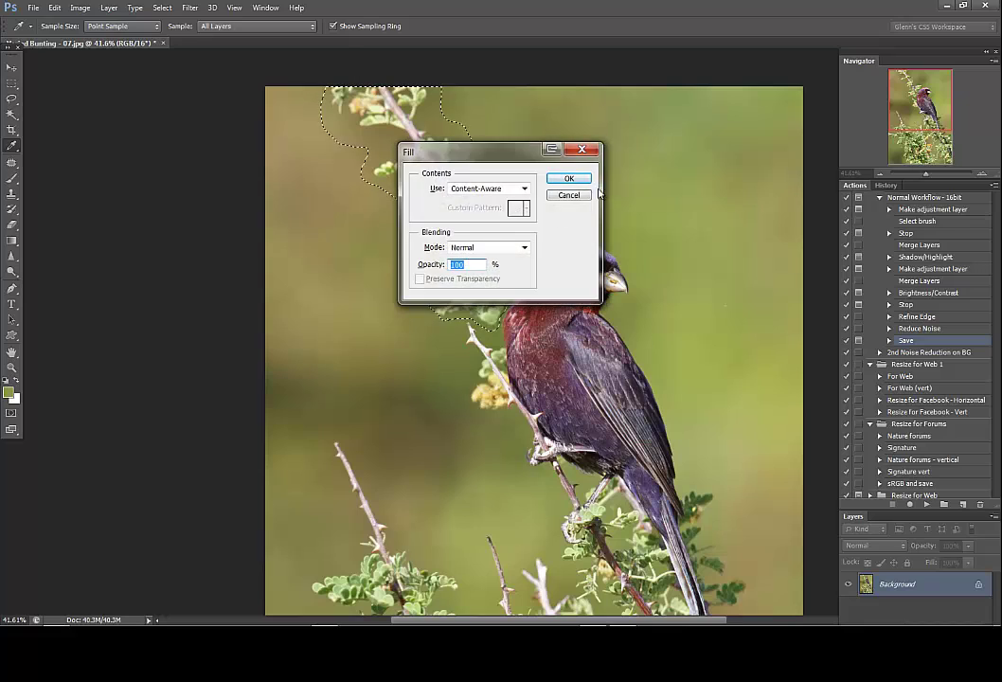
{"action": "left_click", "coordinate": [568, 178]}
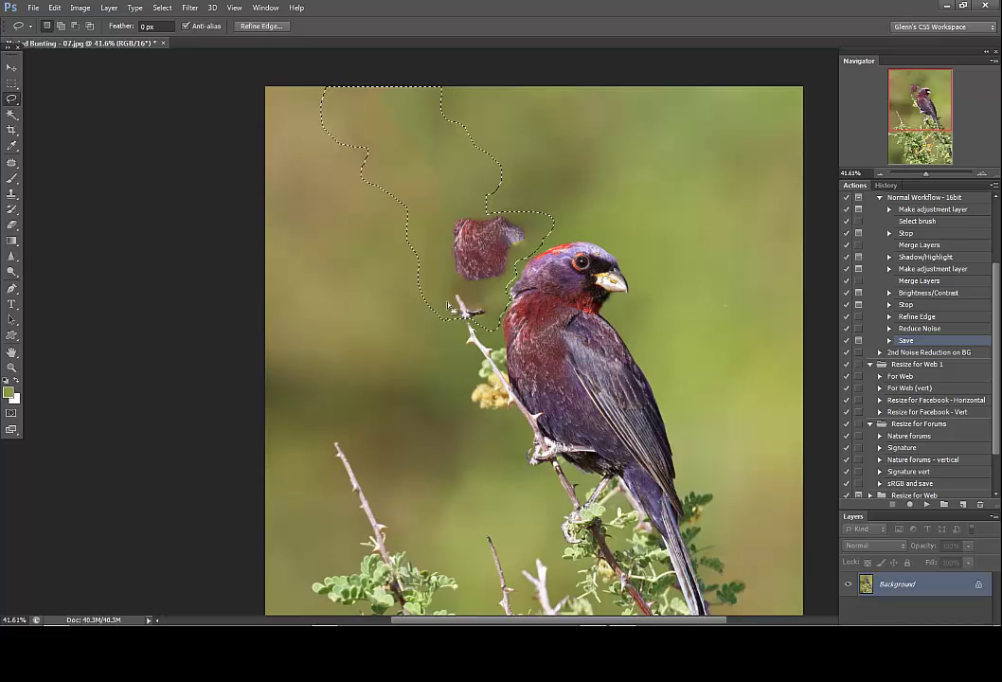
{"action": "key", "text": "ctrl+d"}
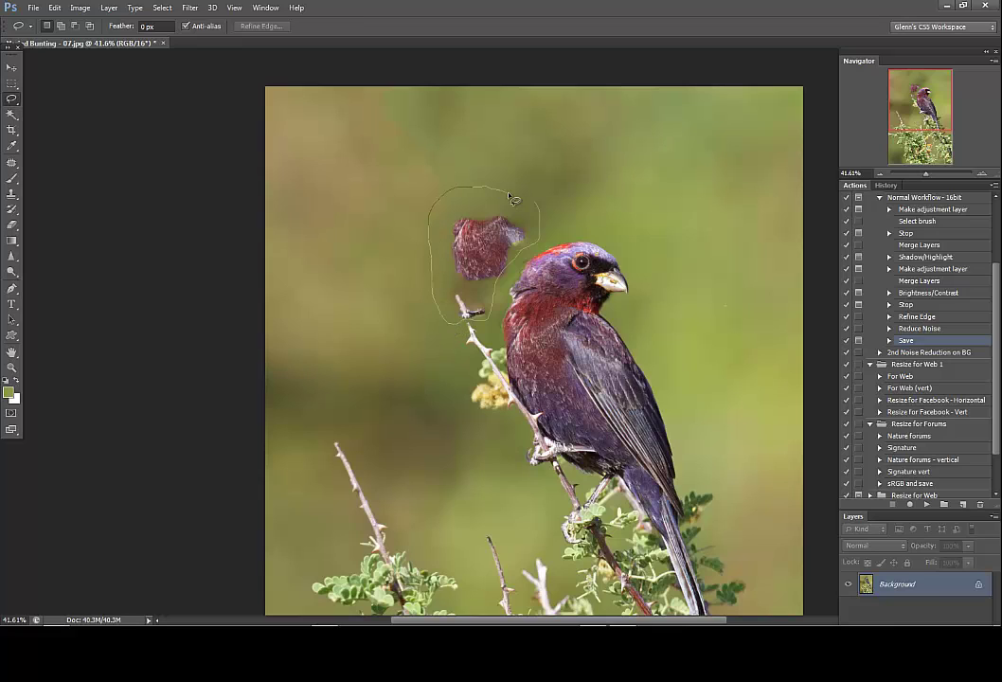
Lasso the stray feather patch and twig fragment behind the bird's head, excluding the thorny twig's tip, fill with Content-Aware, and clear the selection.
{"action": "left_click_drag", "start_coordinate": [509, 194], "coordinate": [534, 202]}
{"action": "scroll", "coordinate": [465, 308], "scroll_direction": "up", "scroll_amount": 7}
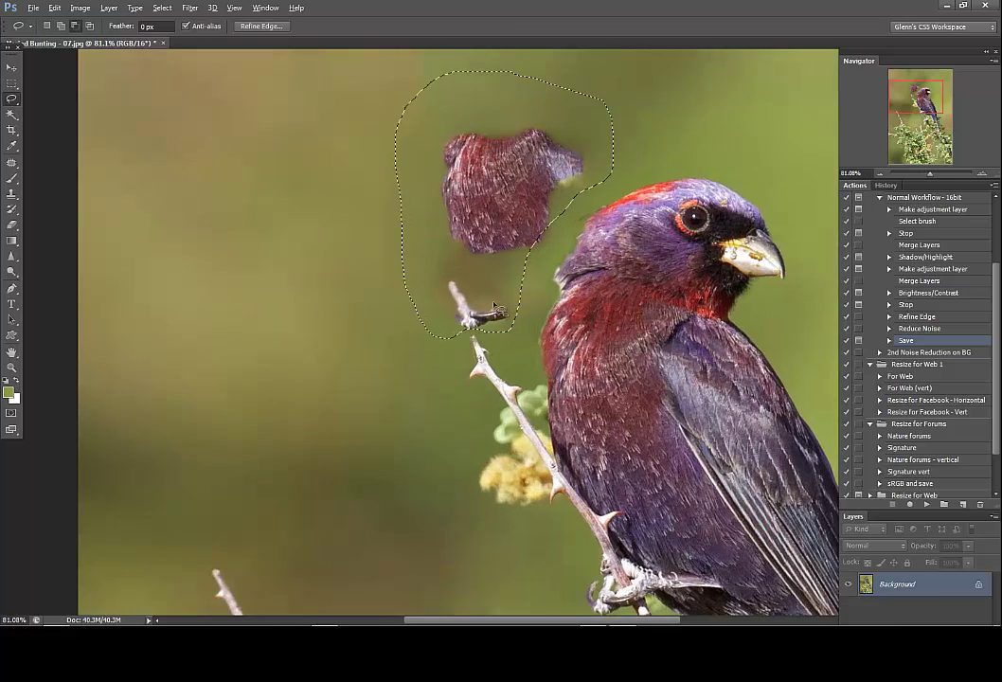
{"action": "scroll", "coordinate": [494, 306], "scroll_direction": "up", "scroll_amount": 5}
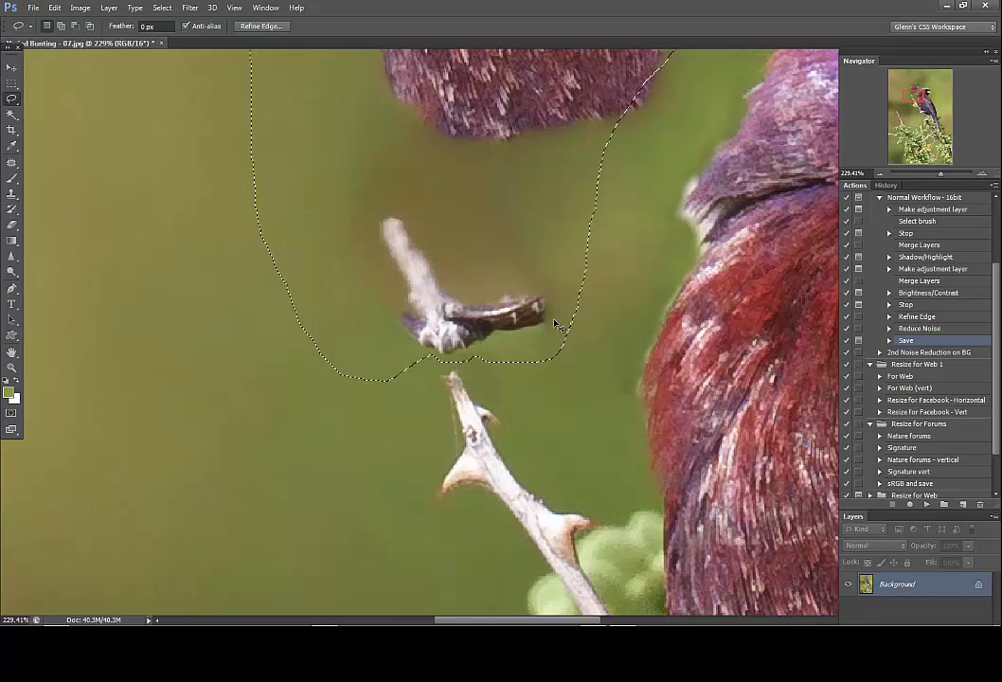
{"action": "key", "text": "ctrl+0"}
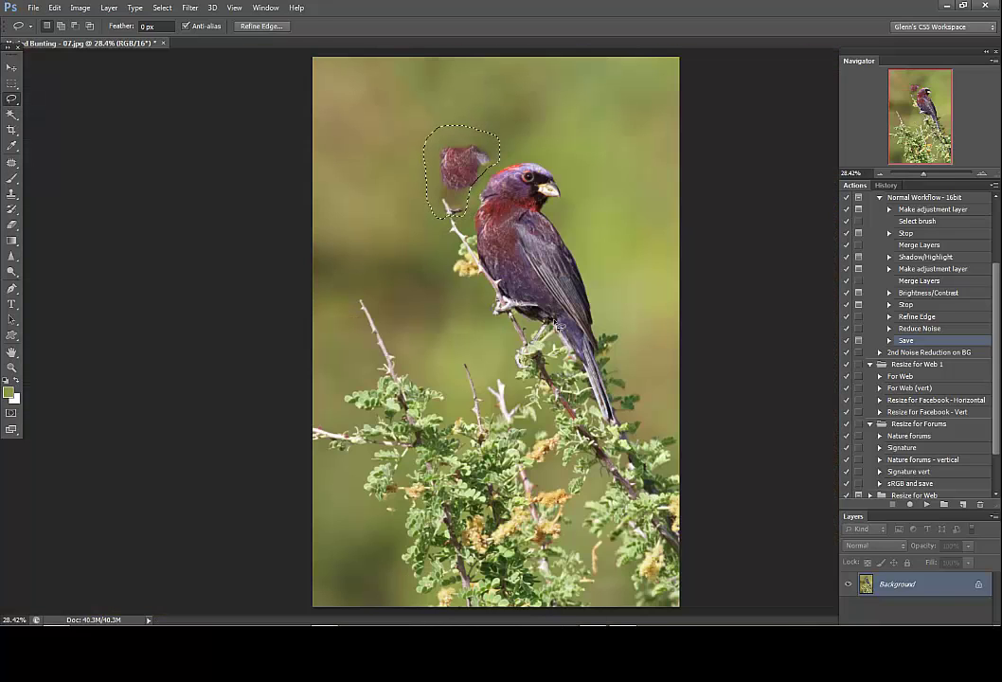
{"action": "key", "text": "shift+BackSpace"}
{"action": "key", "text": "Return"}
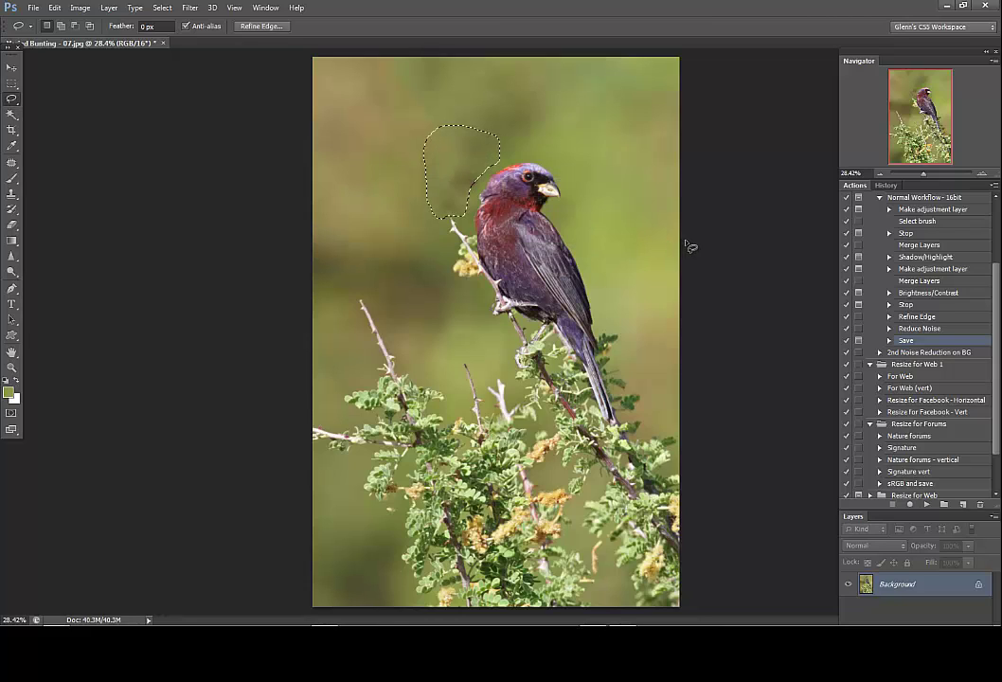
{"action": "key", "text": "ctrl+d"}
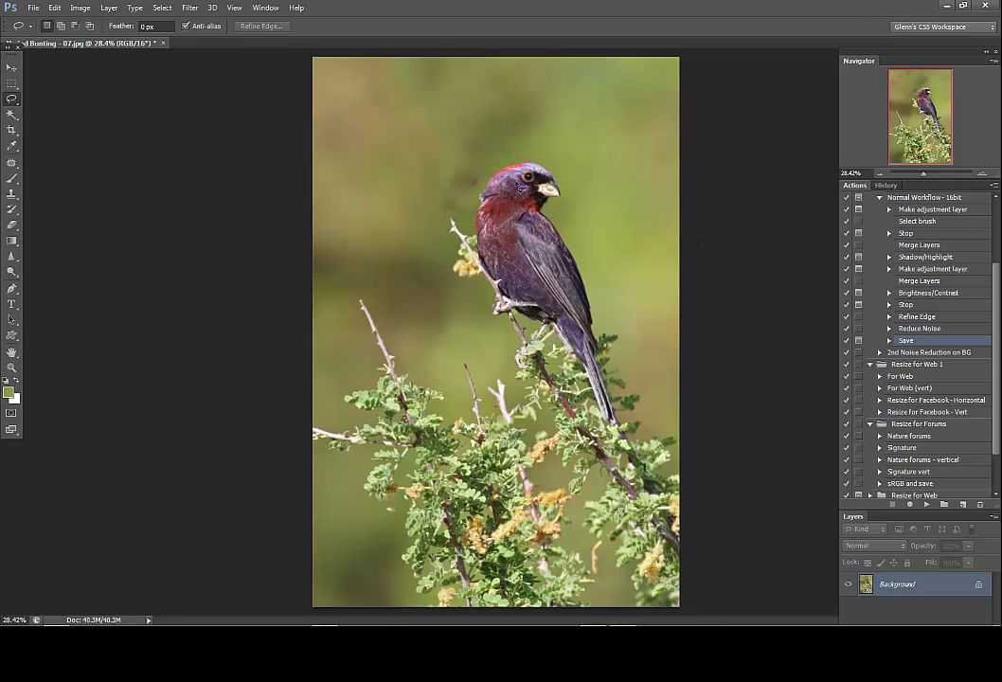
Patch the dark smudges and leftover speck between the bird's head and thorny twig with clean background from the upper left, and deselect.
{"action": "scroll", "coordinate": [478, 170], "scroll_direction": "up", "scroll_amount": 6}
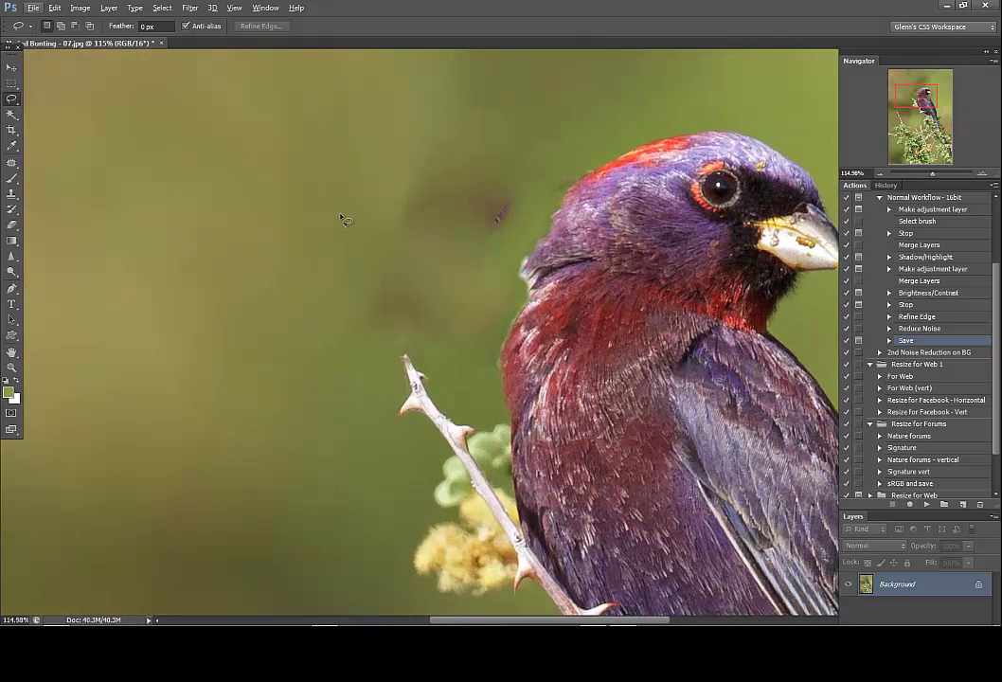
{"action": "left_click", "coordinate": [12, 164]}
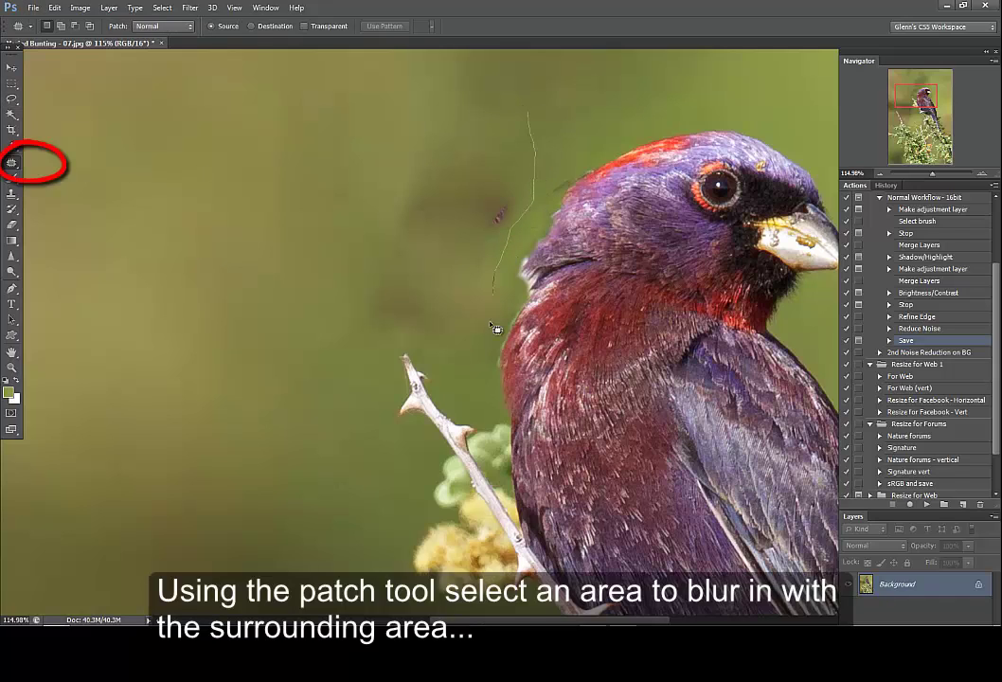
{"action": "mouse_move", "coordinate": [495, 329]}
{"action": "left_mouse_down"}
{"action": "mouse_move", "coordinate": [472, 352]}
{"action": "mouse_move", "coordinate": [427, 360]}
{"action": "left_mouse_up"}
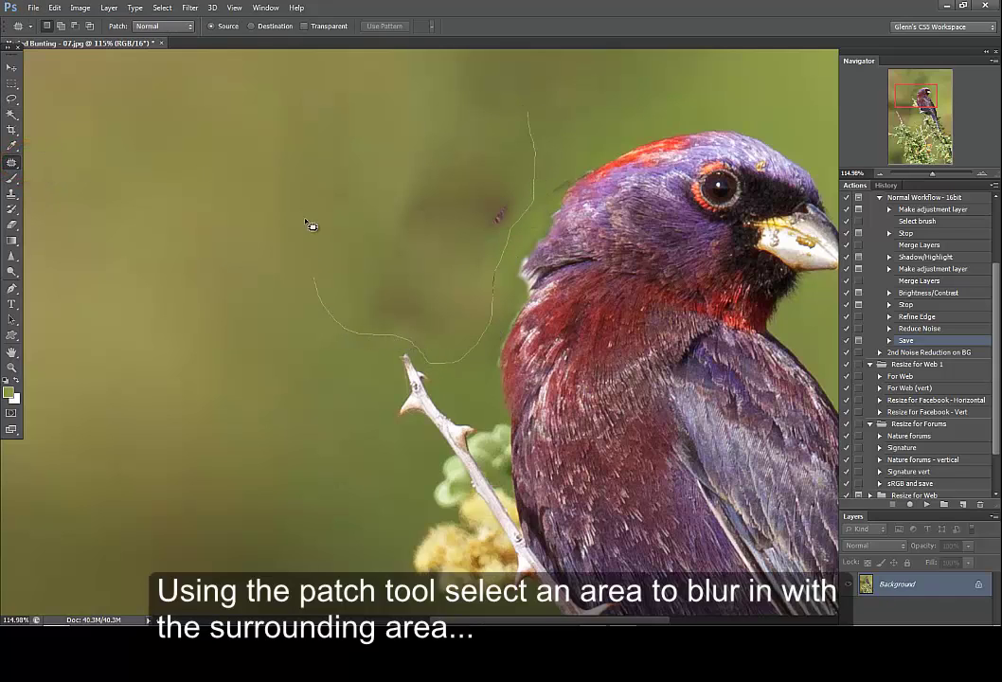
{"action": "left_click_drag", "start_coordinate": [499, 108], "coordinate": [527, 109]}
{"action": "left_click_drag", "start_coordinate": [445, 248], "coordinate": [247, 202]}
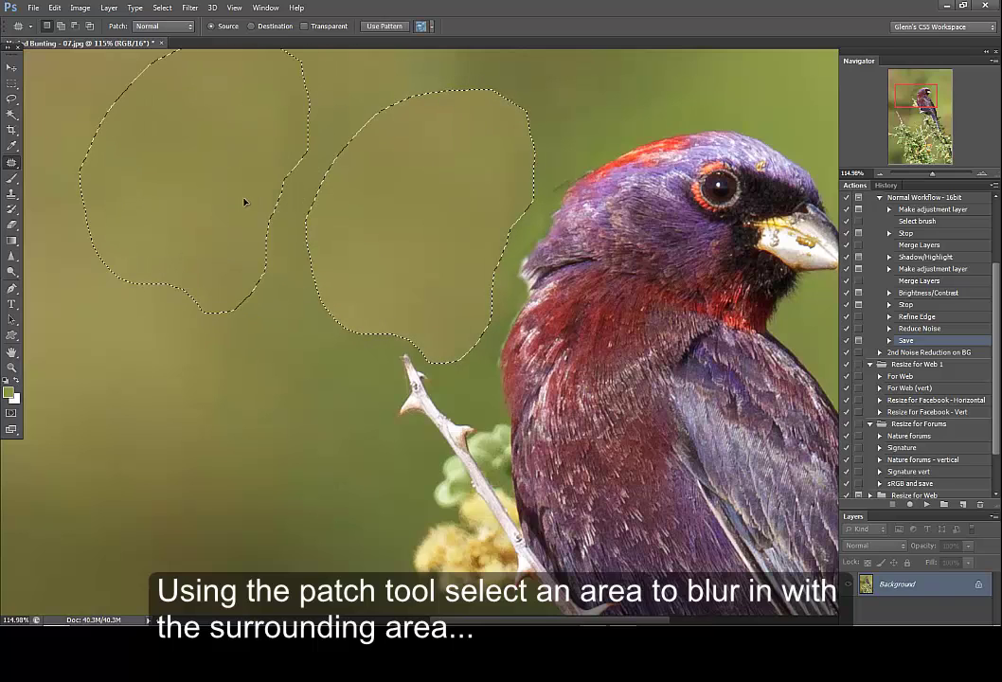
{"action": "key", "text": "ctrl+d"}
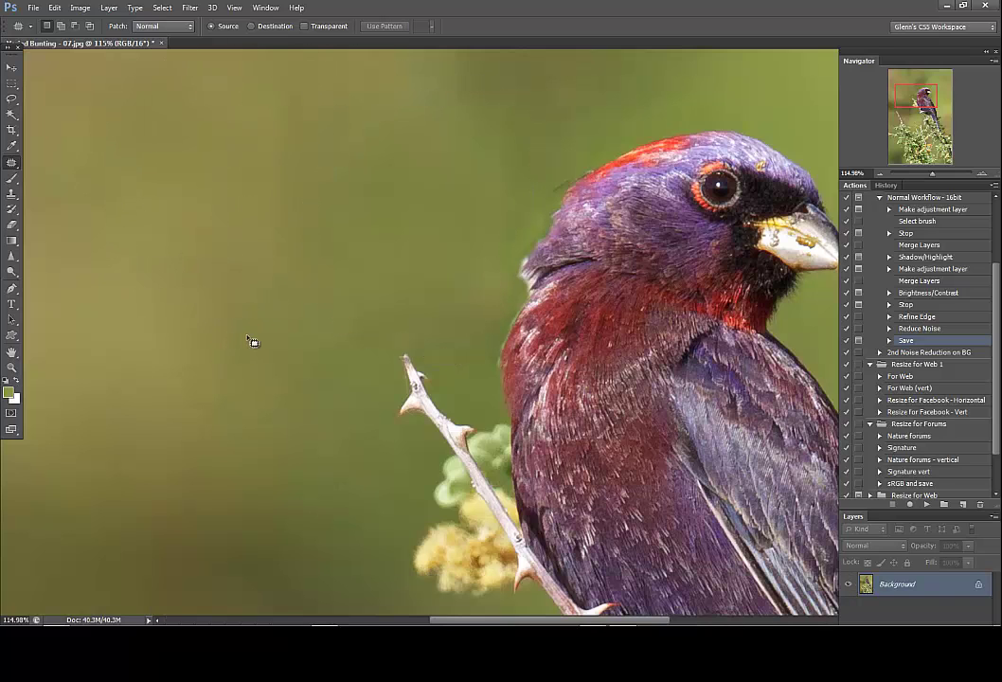
Patch the hard colour transition in the background above and behind the bird's head with smoother areas below it.
{"action": "scroll", "coordinate": [405, 252], "scroll_direction": "up", "scroll_amount": 1}
{"action": "scroll", "coordinate": [416, 246], "scroll_direction": "up", "scroll_amount": 5}
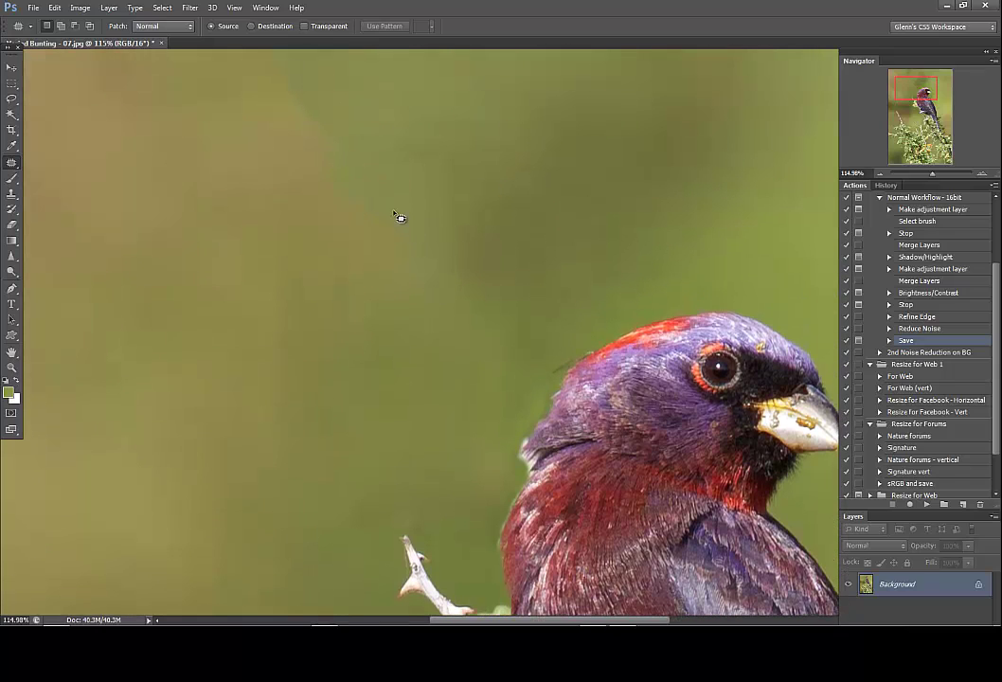
{"action": "mouse_move", "coordinate": [300, 140]}
{"action": "left_mouse_down"}
{"action": "mouse_move", "coordinate": [321, 276]}
{"action": "mouse_move", "coordinate": [447, 282]}
{"action": "left_mouse_up"}
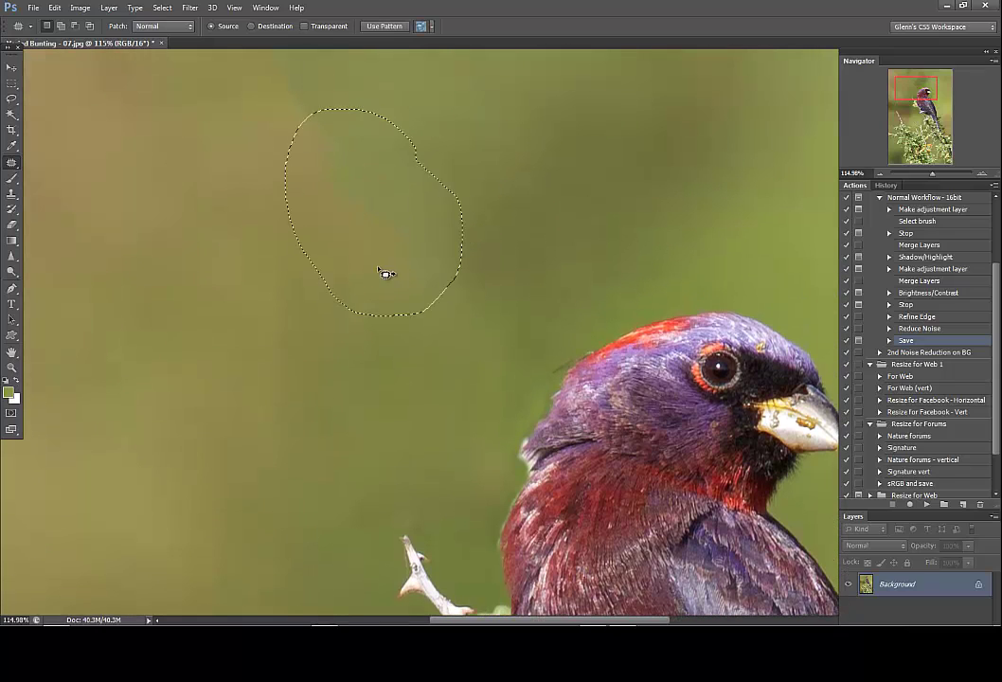
{"action": "left_click_drag", "start_coordinate": [305, 358], "coordinate": [270, 401]}
{"action": "left_click", "coordinate": [402, 414]}
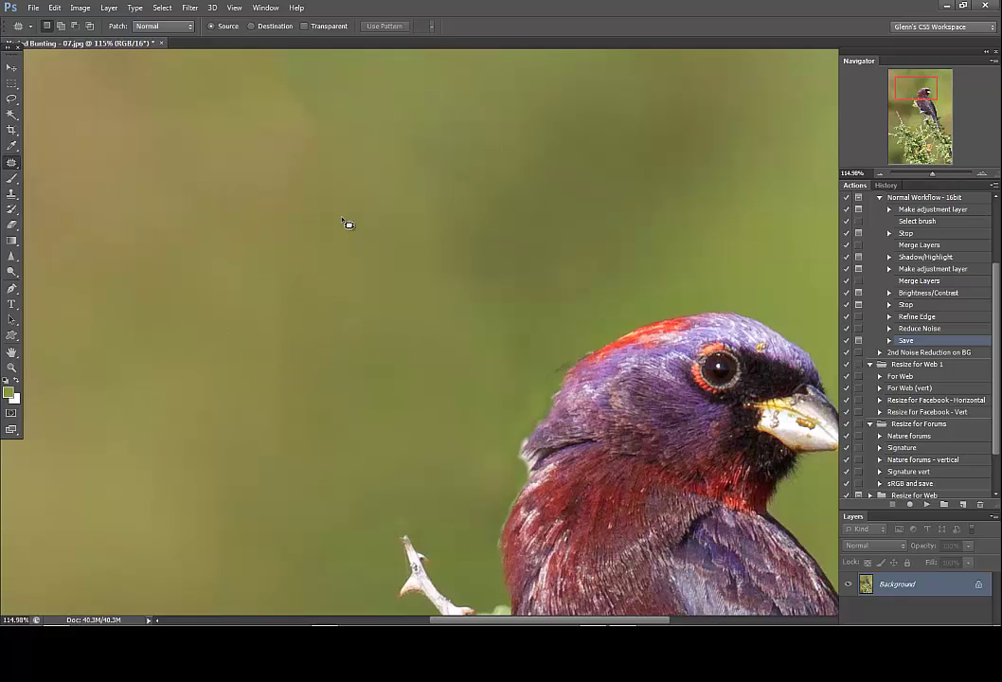
{"action": "mouse_move", "coordinate": [339, 200]}
{"action": "left_mouse_down"}
{"action": "mouse_move", "coordinate": [350, 137]}
{"action": "mouse_move", "coordinate": [307, 32]}
{"action": "mouse_move", "coordinate": [216, 58]}
{"action": "mouse_move", "coordinate": [256, 232]}
{"action": "mouse_move", "coordinate": [380, 263]}
{"action": "left_mouse_up"}
{"action": "left_click", "coordinate": [412, 335]}
Patch the remaining tonal edges in the photo's upper-left background, from the top edge downward, and clear the selection.
{"action": "scroll", "coordinate": [418, 340], "scroll_direction": "up", "scroll_amount": 5}
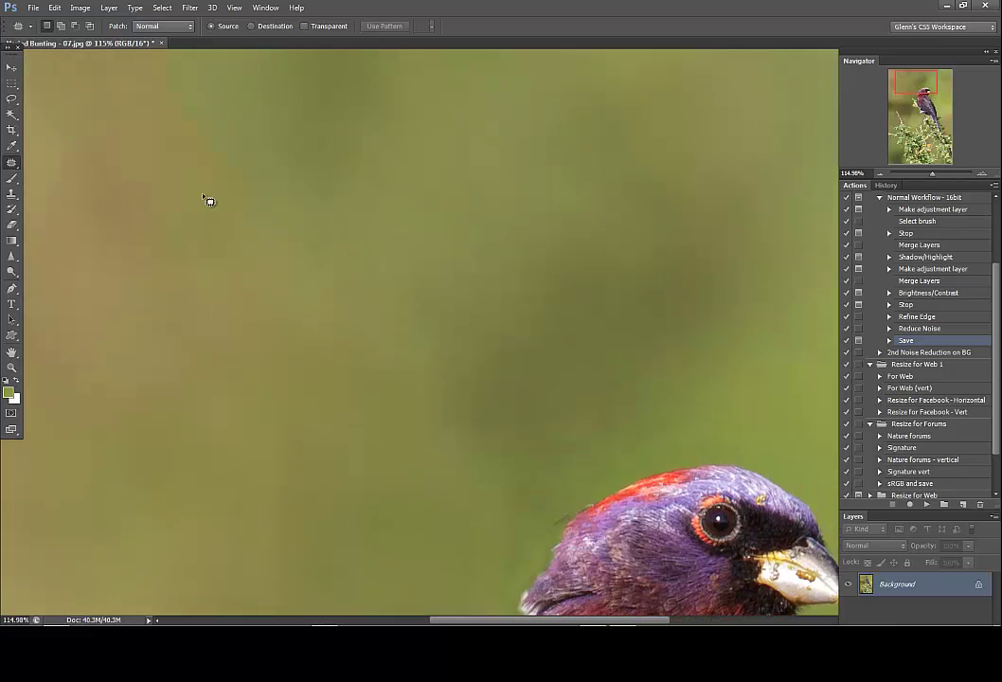
{"action": "mouse_move", "coordinate": [299, 232]}
{"action": "left_mouse_down"}
{"action": "mouse_move", "coordinate": [217, 100]}
{"action": "mouse_move", "coordinate": [183, 316]}
{"action": "mouse_move", "coordinate": [311, 299]}
{"action": "mouse_move", "coordinate": [299, 232]}
{"action": "left_mouse_up"}
{"action": "left_click_drag", "start_coordinate": [215, 378], "coordinate": [215, 378]}
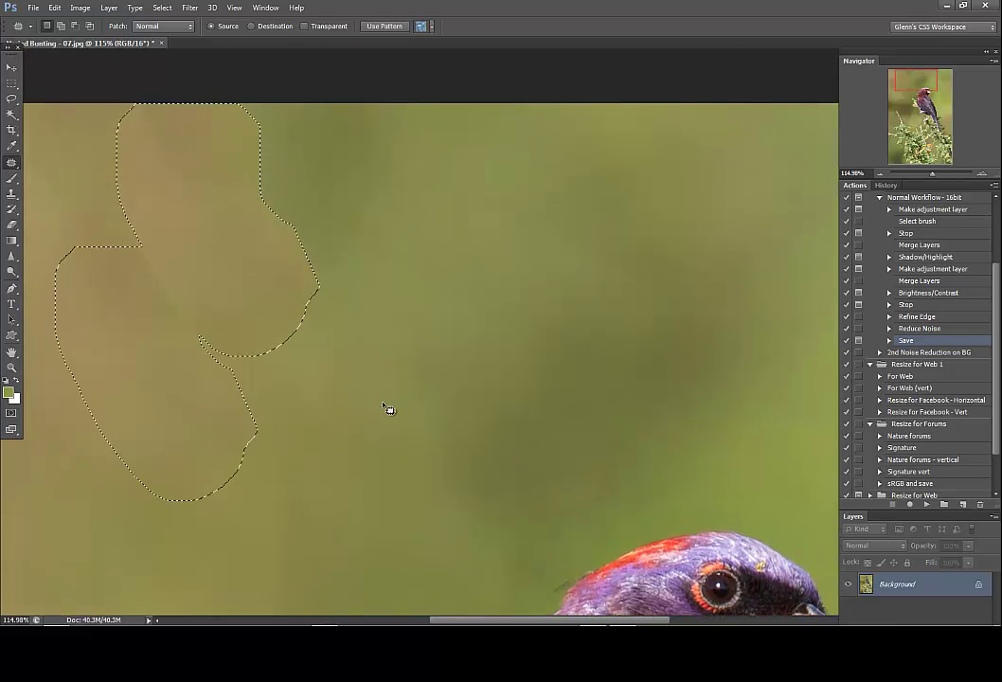
{"action": "left_click", "coordinate": [384, 404]}
{"action": "mouse_move", "coordinate": [299, 249]}
{"action": "left_mouse_down"}
{"action": "mouse_move", "coordinate": [159, 148]}
{"action": "mouse_move", "coordinate": [219, 278]}
{"action": "mouse_move", "coordinate": [259, 235]}
{"action": "mouse_move", "coordinate": [179, 344]}
{"action": "left_mouse_up"}
{"action": "left_click", "coordinate": [380, 346]}
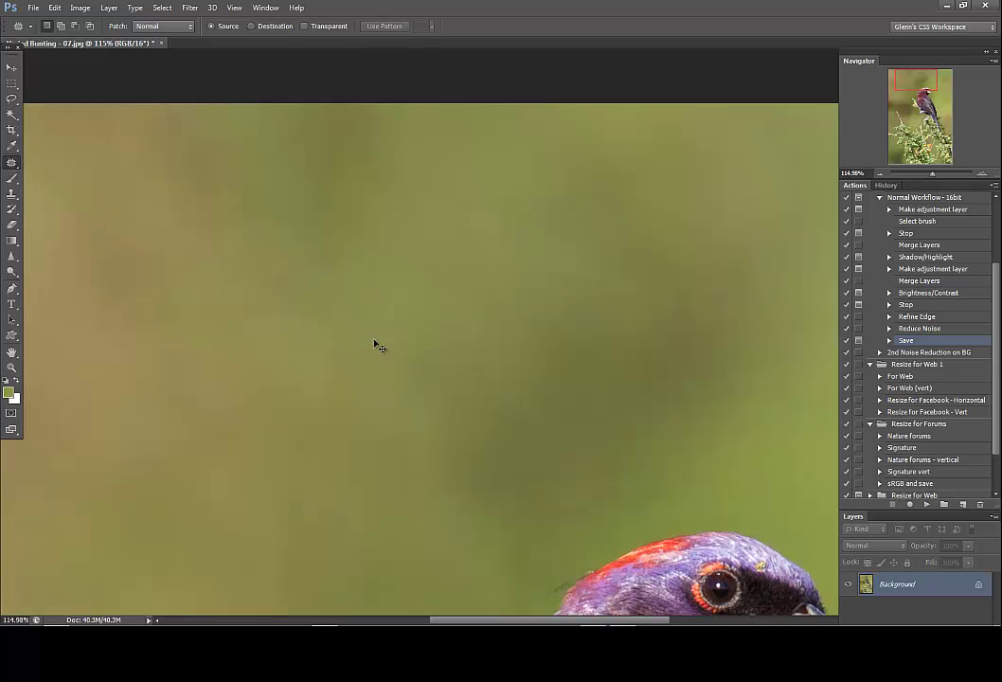
{"action": "key", "text": "ctrl+0"}
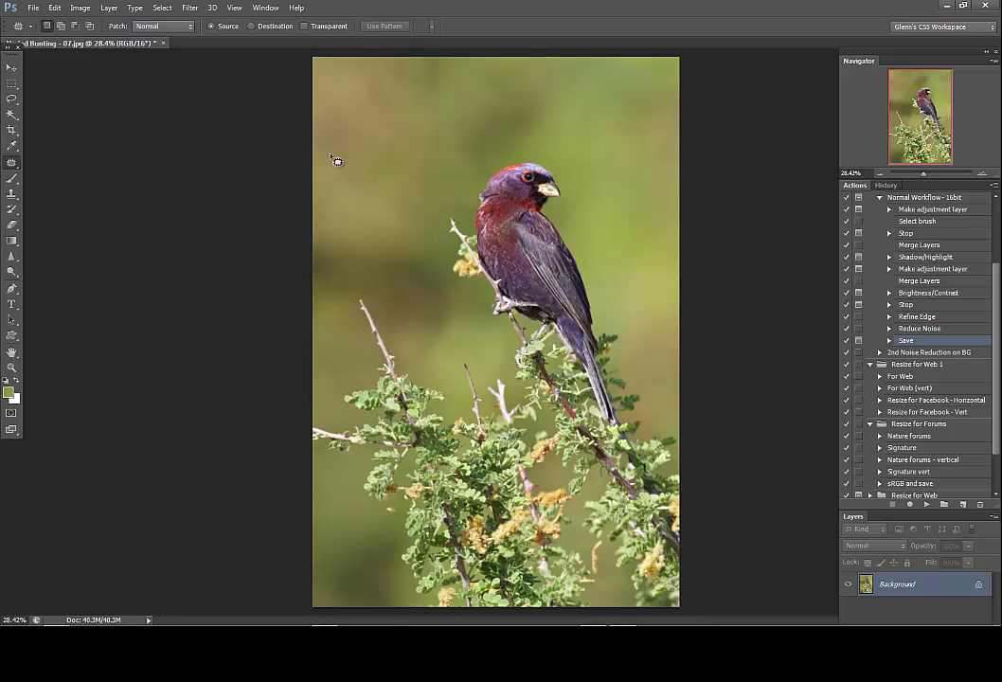
Set the Clone Stamp to a 500 px brush at 5% opacity.
{"action": "left_click", "coordinate": [12, 193]}
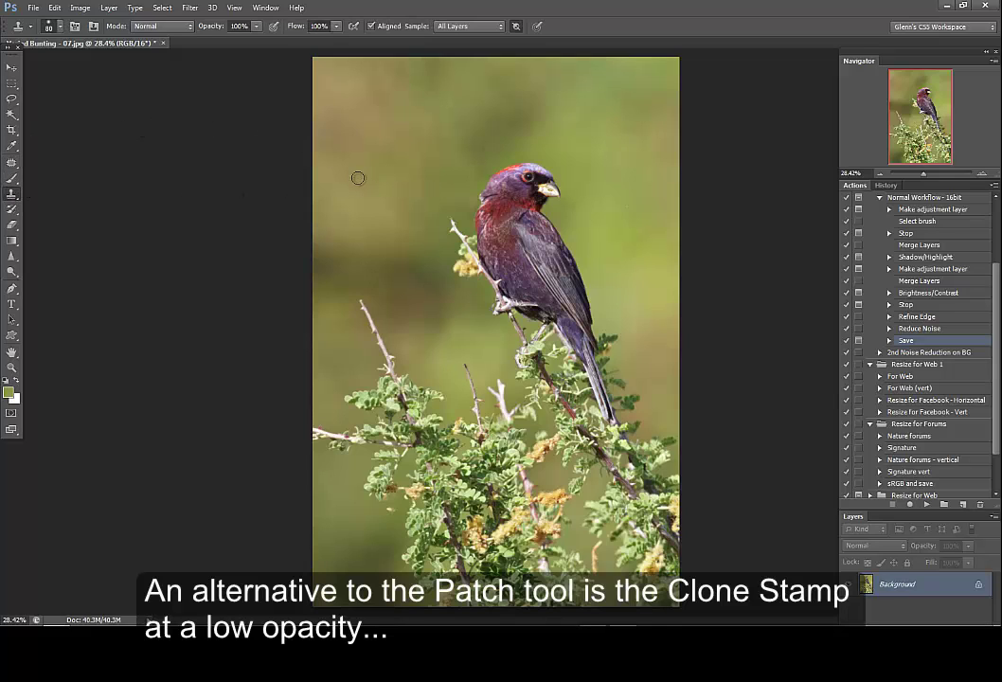
{"action": "key", "text": "bracketright"}
{"action": "key", "text": "bracketright"}
{"action": "key", "text": "bracketright"}
{"action": "key", "text": "bracketright"}
{"action": "key", "text": "bracketright"}
{"action": "key", "text": "bracketright"}
{"action": "key", "text": "bracketright"}
{"action": "key", "text": "bracketright"}
{"action": "key", "text": "bracketright"}
{"action": "key", "text": "bracketright"}
{"action": "left_click", "coordinate": [256, 25]}
{"action": "left_click", "coordinate": [199, 42]}
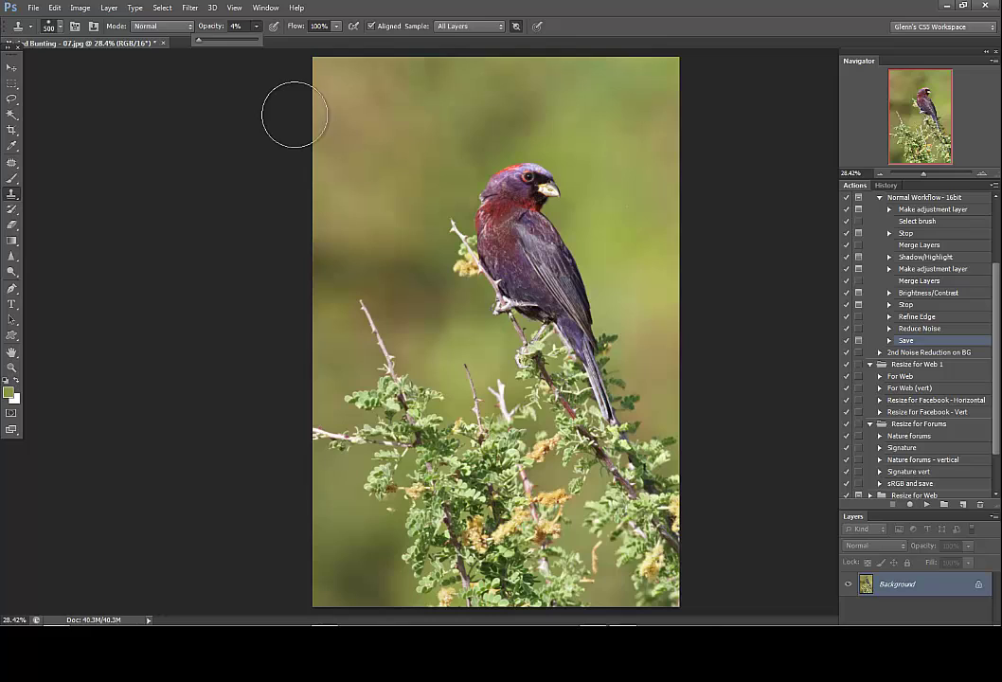
{"action": "left_click", "coordinate": [243, 26]}
{"action": "key", "text": "Up"}
Blend the uneven tones in the photo's upper-left background with low-opacity cloning, resampling from several nearby spots.
{"action": "left_click", "coordinate": [398, 153], "text": "alt"}
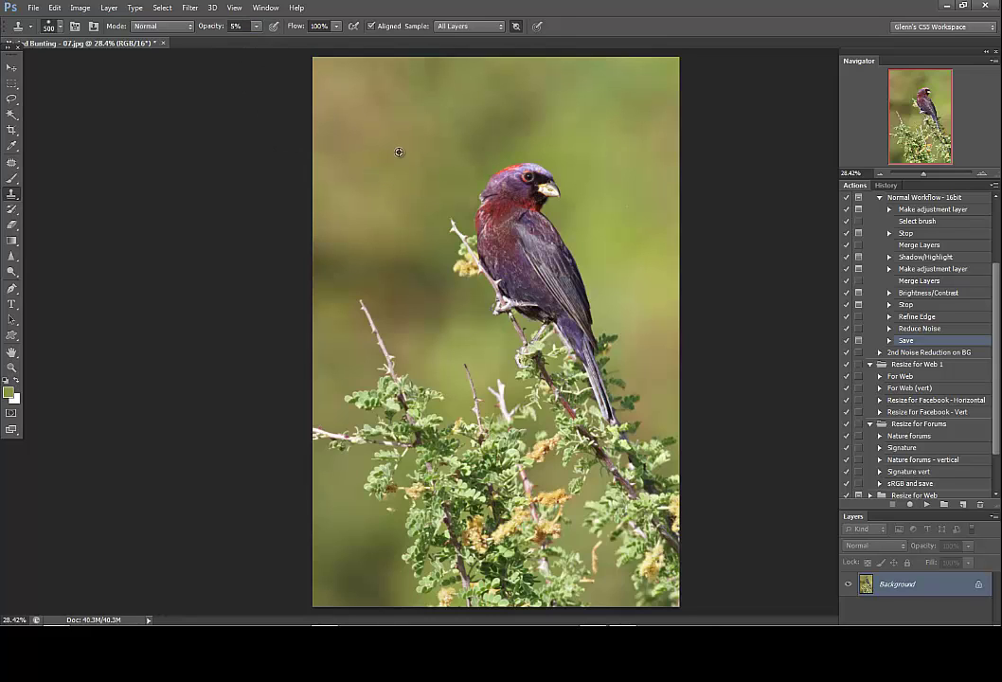
{"action": "mouse_move", "coordinate": [405, 111]}
{"action": "left_mouse_down"}
{"action": "mouse_move", "coordinate": [415, 78]}
{"action": "mouse_move", "coordinate": [388, 89]}
{"action": "mouse_move", "coordinate": [394, 97]}
{"action": "mouse_move", "coordinate": [376, 99]}
{"action": "mouse_move", "coordinate": [373, 85]}
{"action": "left_mouse_up"}
{"action": "left_click", "coordinate": [396, 134], "text": "alt"}
{"action": "left_click", "coordinate": [389, 110], "text": "alt"}
{"action": "mouse_move", "coordinate": [412, 150]}
{"action": "left_mouse_down"}
{"action": "mouse_move", "coordinate": [420, 161]}
{"action": "mouse_move", "coordinate": [453, 137]}
{"action": "mouse_move", "coordinate": [443, 142]}
{"action": "mouse_move", "coordinate": [414, 86]}
{"action": "mouse_move", "coordinate": [420, 107]}
{"action": "left_mouse_up"}
{"action": "left_click", "coordinate": [395, 128], "text": "alt"}
{"action": "left_click", "coordinate": [417, 144], "text": "alt"}
Patch the blotches just above the thorny twig's tip with background from the upper left, working in two passes, and deselect.
{"action": "scroll", "coordinate": [466, 179], "scroll_direction": "up", "scroll_amount": 8}
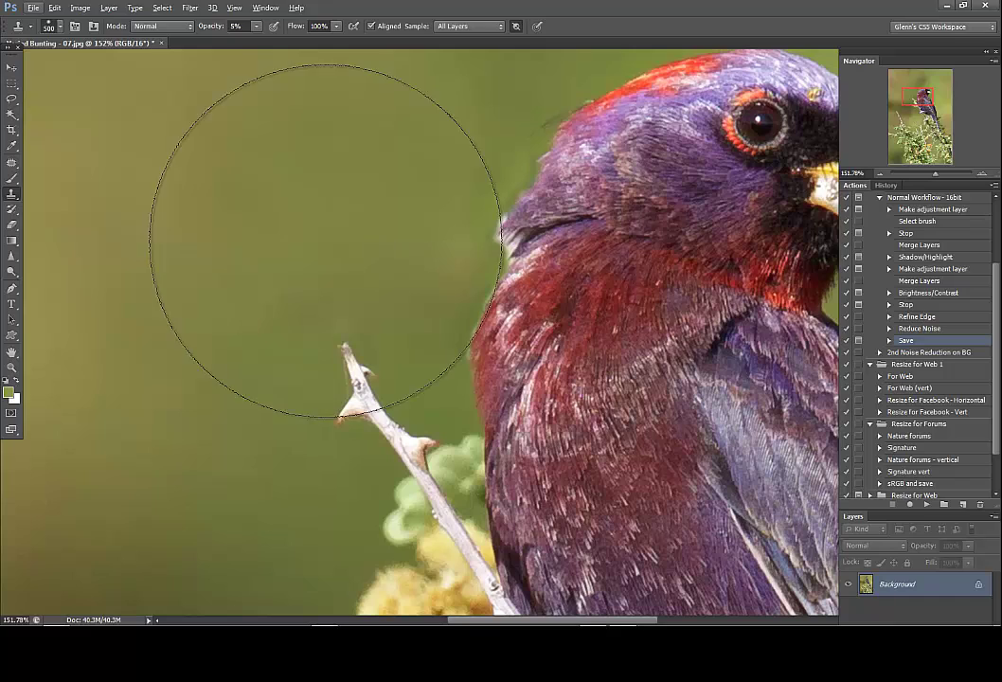
{"action": "left_click", "coordinate": [13, 162]}
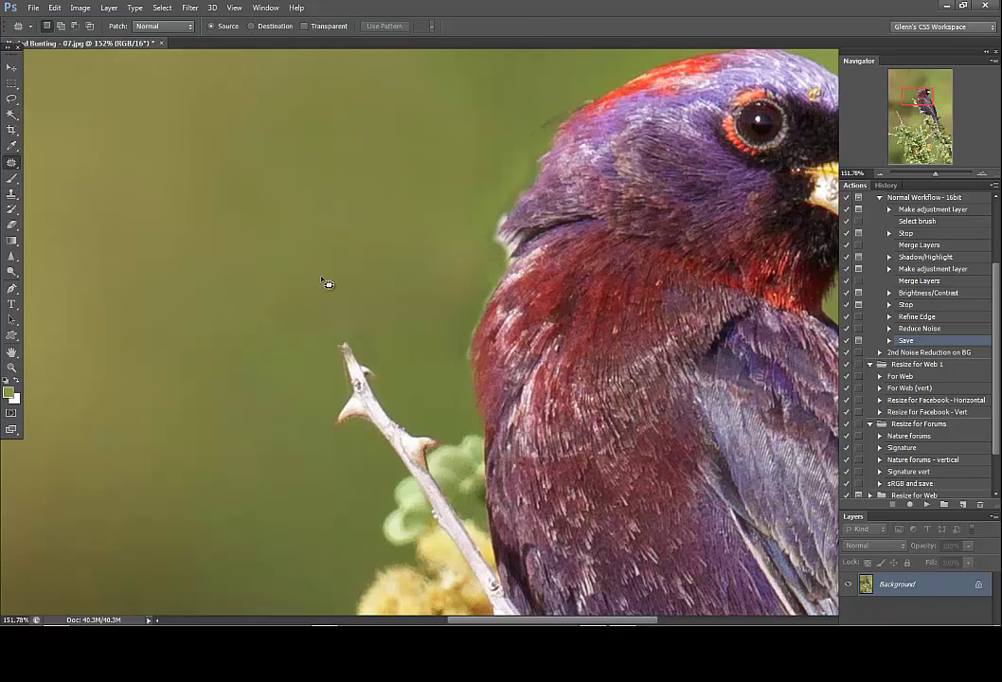
{"action": "mouse_move", "coordinate": [379, 251]}
{"action": "left_mouse_down"}
{"action": "mouse_move", "coordinate": [389, 322]}
{"action": "mouse_move", "coordinate": [376, 343]}
{"action": "left_mouse_up"}
{"action": "left_click_drag", "start_coordinate": [234, 321], "coordinate": [211, 294]}
{"action": "left_click_drag", "start_coordinate": [311, 301], "coordinate": [244, 201]}
{"action": "key", "text": "ctrl+d"}
{"action": "left_click_drag", "start_coordinate": [291, 295], "coordinate": [263, 271]}
{"action": "key", "text": "ctrl+d"}
Patch the background directly behind the bird's crown and nape with cleaner green from the upper left, and deselect.
{"action": "scroll", "coordinate": [618, 181], "scroll_direction": "up", "scroll_amount": 3}
{"action": "scroll", "coordinate": [618, 181], "scroll_direction": "up", "scroll_amount": 1}
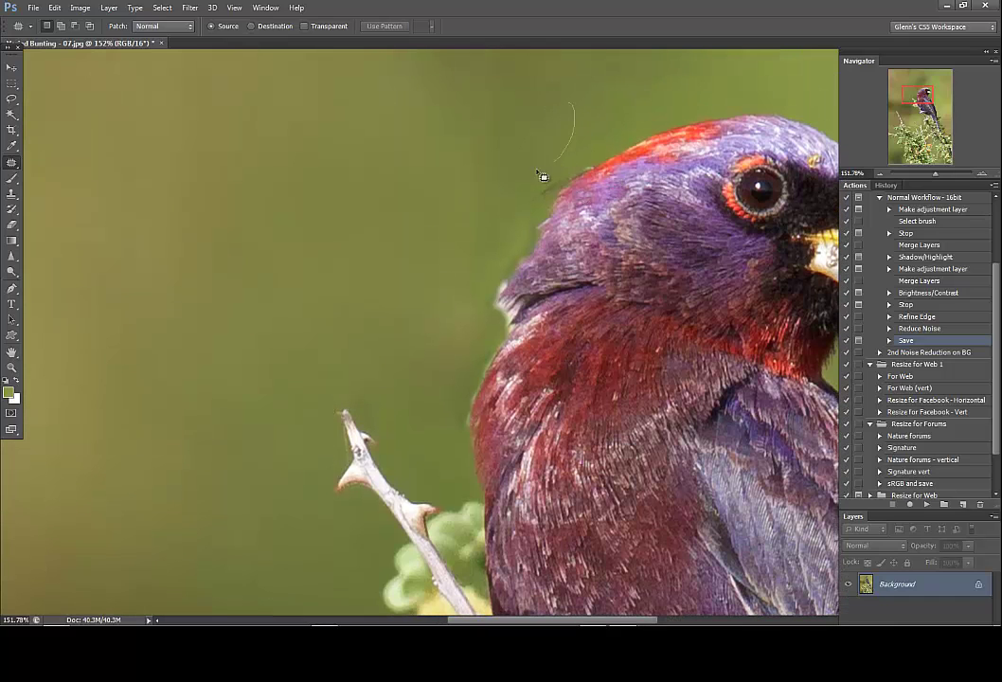
{"action": "left_click_drag", "start_coordinate": [501, 85], "coordinate": [461, 91]}
{"action": "left_click_drag", "start_coordinate": [458, 157], "coordinate": [384, 95]}
{"action": "key", "text": "ctrl+d"}
Set the Clone Stamp to 82% opacity with a 9 px brush for detail work along the bird's breast edge.
{"action": "scroll", "coordinate": [476, 445], "scroll_direction": "up", "scroll_amount": 5}
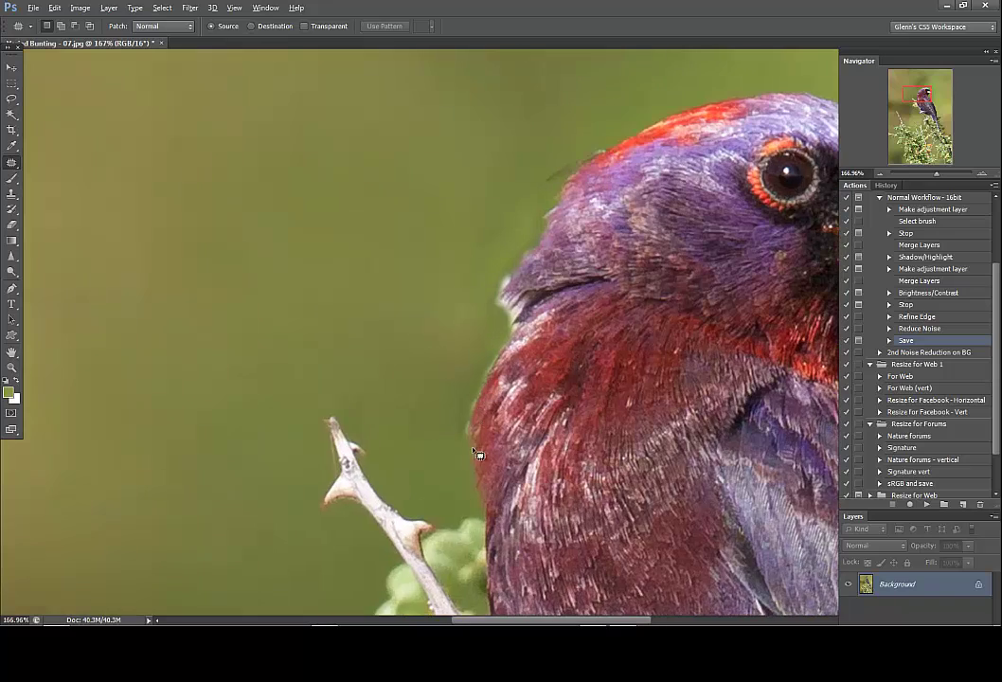
{"action": "left_click", "coordinate": [12, 193]}
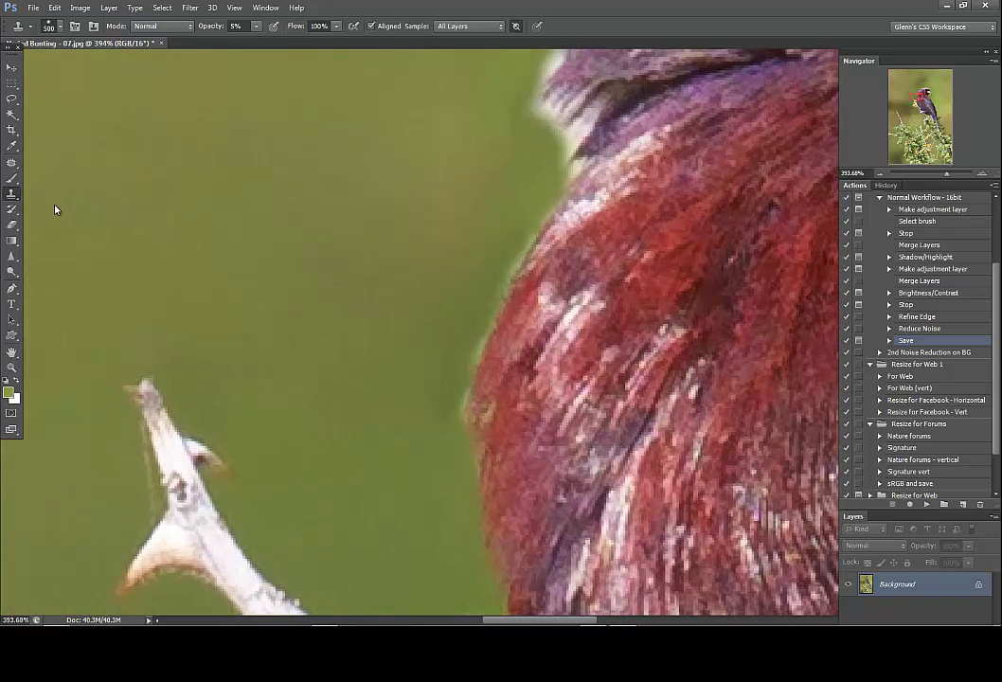
{"action": "left_click", "coordinate": [256, 25]}
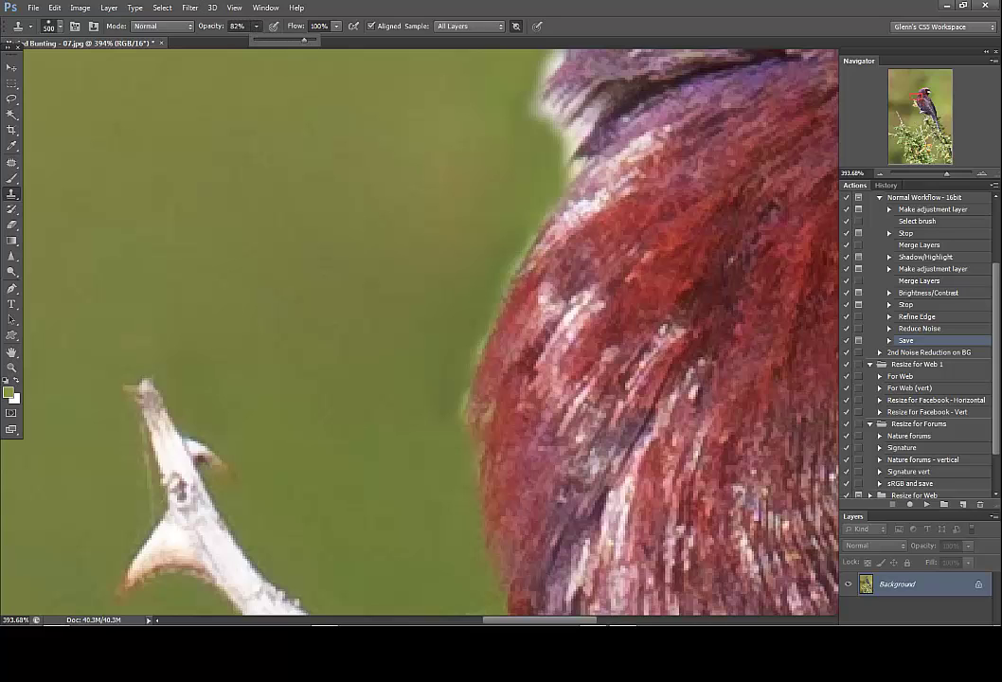
{"action": "key", "text": "Return"}
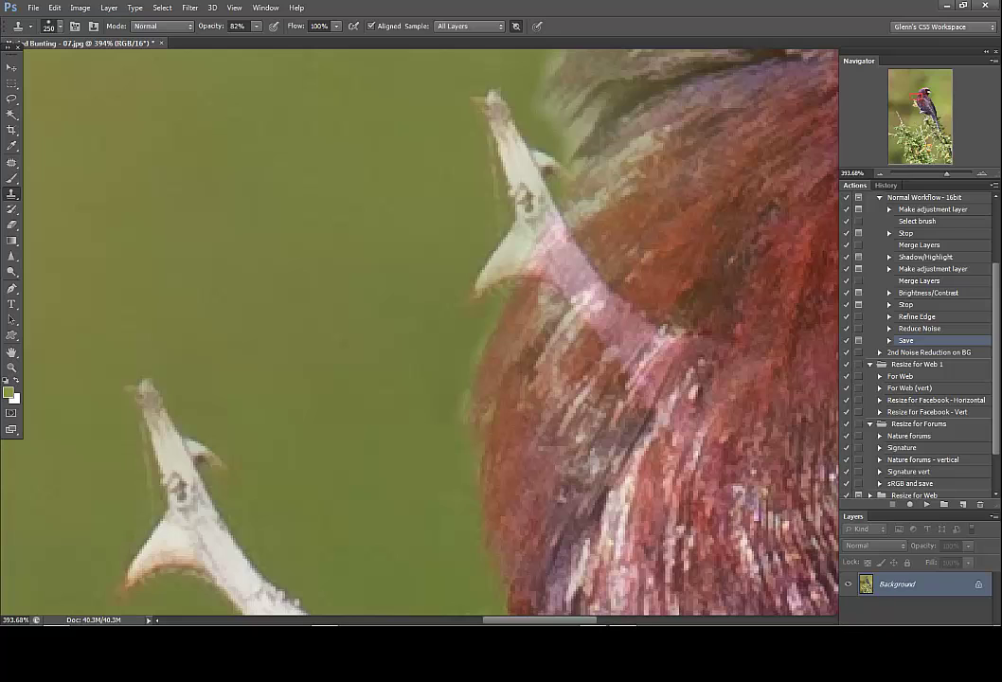
{"action": "key", "text": "bracketleft"}
{"action": "key", "text": "bracketleft"}
{"action": "key", "text": "bracketleft"}
{"action": "key", "text": "bracketleft"}
{"action": "key", "text": "bracketleft"}
{"action": "key", "text": "bracketleft"}
{"action": "key", "text": "bracketleft"}
{"action": "key", "text": "bracketleft"}
{"action": "key", "text": "bracketleft"}
{"action": "key", "text": "bracketleft"}
{"action": "key", "text": "bracketleft"}
{"action": "key", "text": "bracketleft"}
{"action": "key", "text": "bracketleft"}
{"action": "key", "text": "bracketleft"}
{"action": "key", "text": "bracketleft"}
{"action": "key", "text": "bracketleft"}
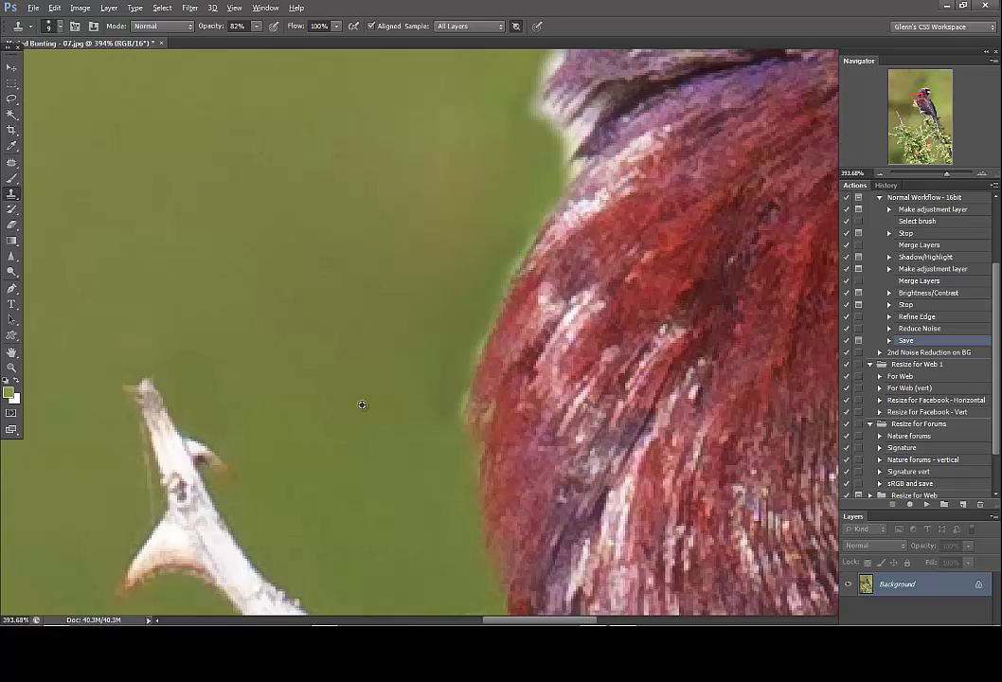
Clone green background along the outline of the bird's breast and nape to clean up the pale fringe.
{"action": "mouse_move", "coordinate": [362, 405]}
{"action": "left_mouse_down"}
{"action": "mouse_move", "coordinate": [436, 421]}
{"action": "mouse_move", "coordinate": [443, 384]}
{"action": "mouse_move", "coordinate": [452, 417]}
{"action": "mouse_move", "coordinate": [473, 322]}
{"action": "mouse_move", "coordinate": [471, 351]}
{"action": "mouse_move", "coordinate": [509, 235]}
{"action": "mouse_move", "coordinate": [500, 242]}
{"action": "mouse_move", "coordinate": [541, 216]}
{"action": "mouse_move", "coordinate": [438, 351]}
{"action": "mouse_move", "coordinate": [489, 193]}
{"action": "left_mouse_up"}
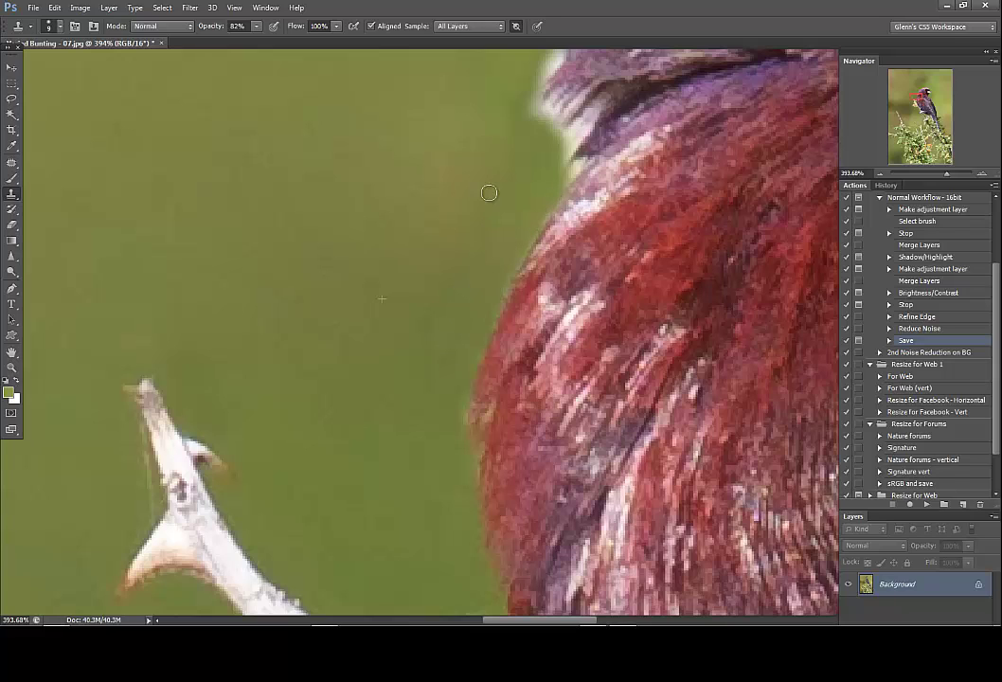
{"action": "scroll", "coordinate": [501, 167], "scroll_direction": "up", "scroll_amount": 5}
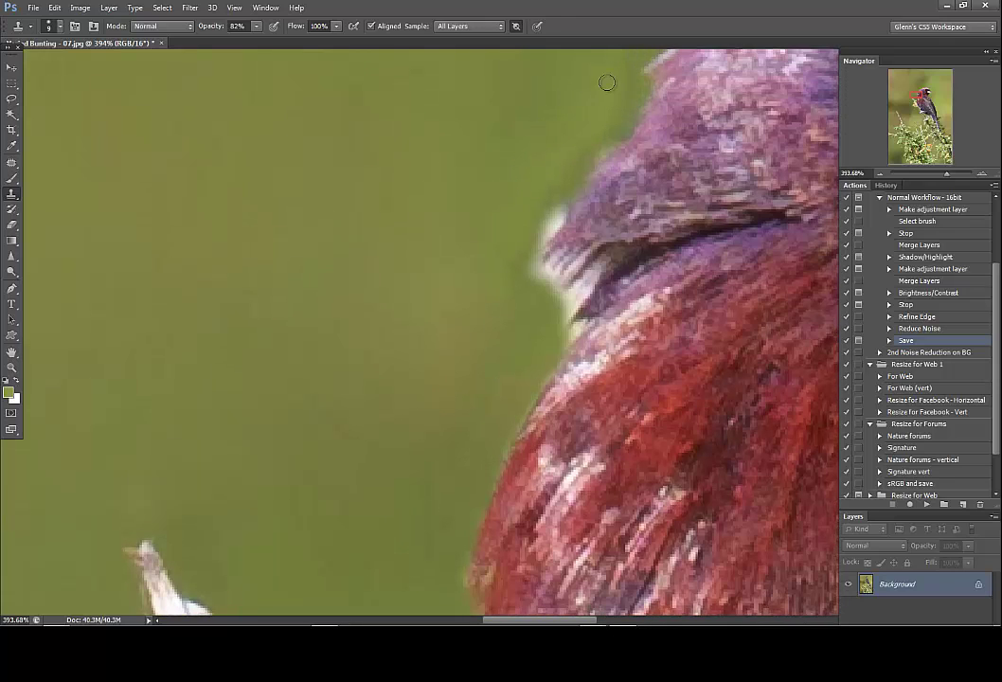
{"action": "mouse_move", "coordinate": [607, 83]}
{"action": "left_mouse_down"}
{"action": "mouse_move", "coordinate": [630, 126]}
{"action": "mouse_move", "coordinate": [626, 91]}
{"action": "mouse_move", "coordinate": [605, 125]}
{"action": "mouse_move", "coordinate": [615, 129]}
{"action": "mouse_move", "coordinate": [586, 141]}
{"action": "mouse_move", "coordinate": [562, 186]}
{"action": "mouse_move", "coordinate": [571, 158]}
{"action": "mouse_move", "coordinate": [584, 163]}
{"action": "mouse_move", "coordinate": [578, 180]}
{"action": "mouse_move", "coordinate": [525, 247]}
{"action": "mouse_move", "coordinate": [533, 230]}
{"action": "mouse_move", "coordinate": [552, 227]}
{"action": "mouse_move", "coordinate": [520, 259]}
{"action": "left_mouse_up"}
{"action": "mouse_move", "coordinate": [544, 200]}
{"action": "left_mouse_down"}
{"action": "mouse_move", "coordinate": [532, 236]}
{"action": "mouse_move", "coordinate": [539, 230]}
{"action": "left_mouse_up"}
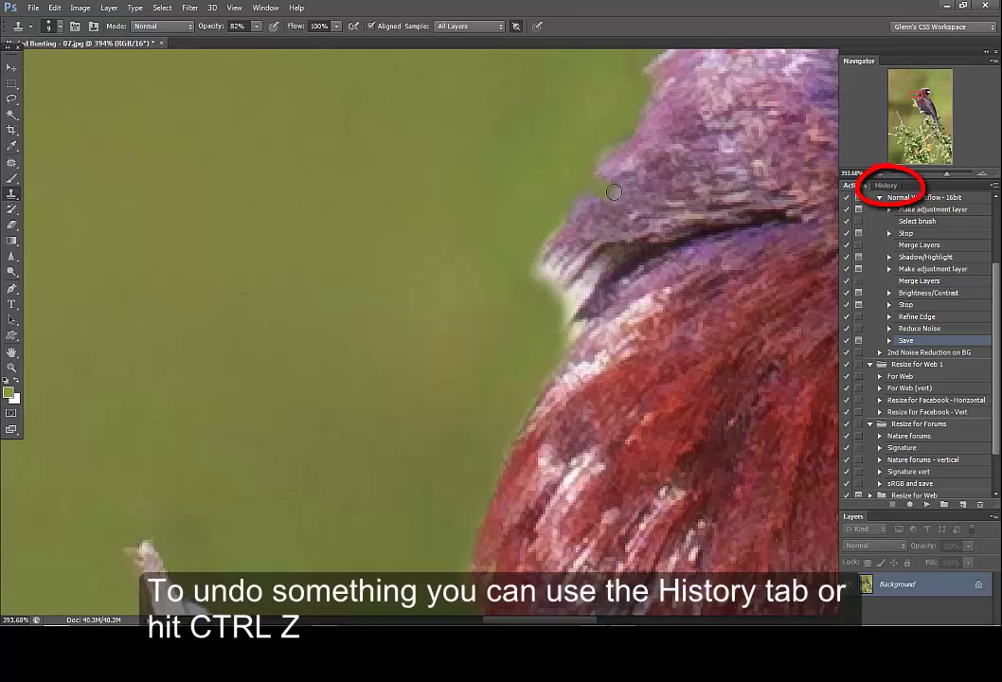
Step back one Clone Stamp stroke in the history, and clone background over the pale nape tufts, reducing the brush to 6 px.
{"action": "left_click", "coordinate": [887, 185]}
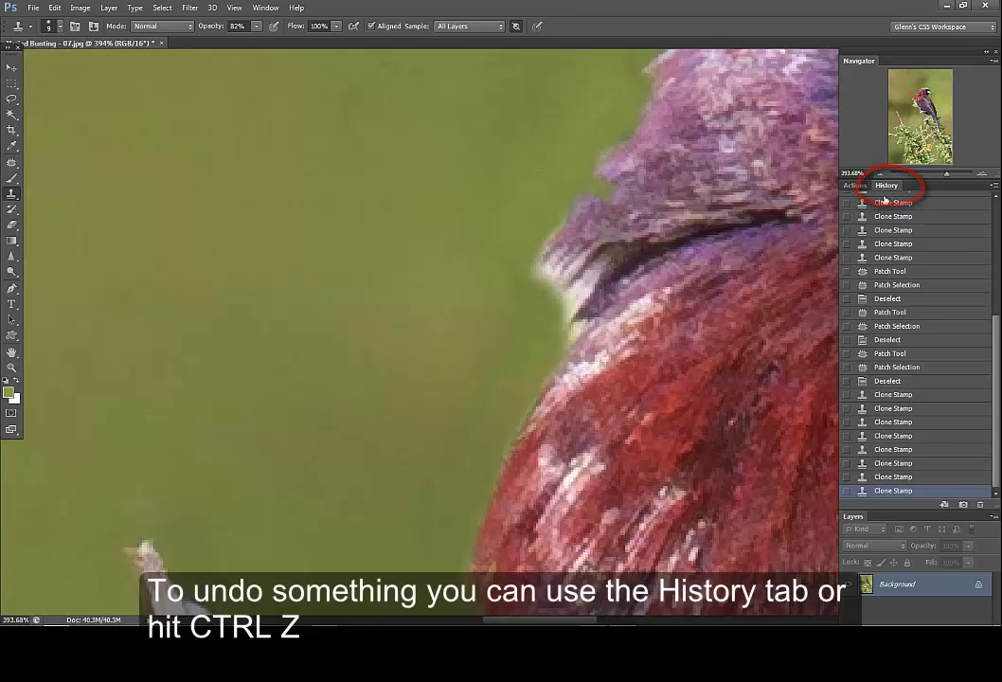
{"action": "left_click", "coordinate": [896, 477]}
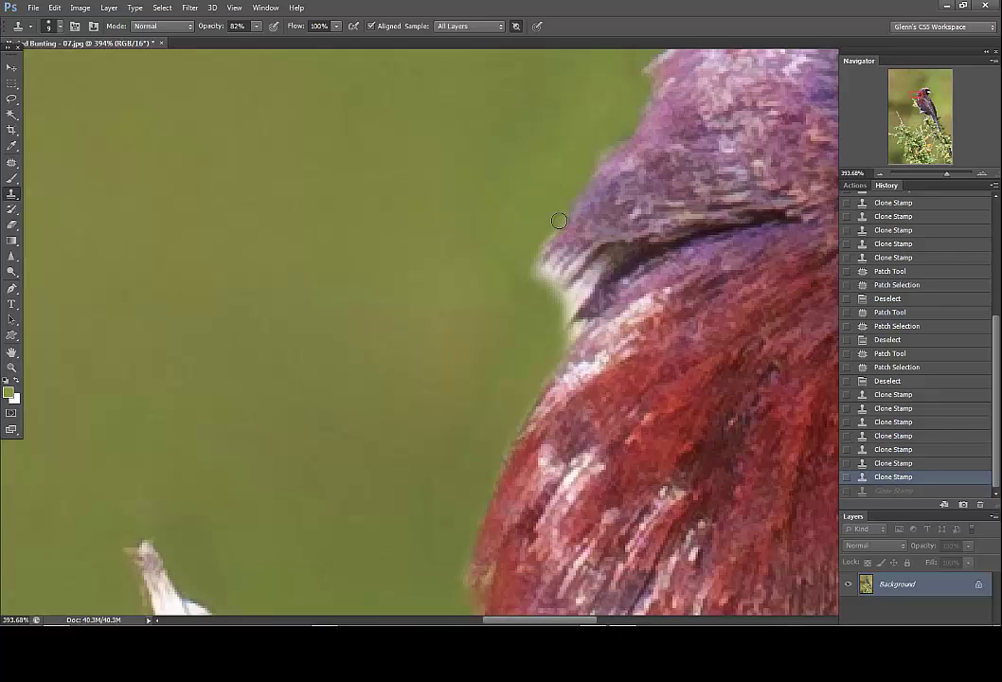
{"action": "mouse_move", "coordinate": [559, 221]}
{"action": "left_mouse_down"}
{"action": "mouse_move", "coordinate": [523, 273]}
{"action": "mouse_move", "coordinate": [566, 291]}
{"action": "mouse_move", "coordinate": [583, 279]}
{"action": "mouse_move", "coordinate": [559, 297]}
{"action": "mouse_move", "coordinate": [577, 291]}
{"action": "mouse_move", "coordinate": [566, 310]}
{"action": "mouse_move", "coordinate": [576, 286]}
{"action": "mouse_move", "coordinate": [554, 335]}
{"action": "mouse_move", "coordinate": [571, 331]}
{"action": "mouse_move", "coordinate": [545, 366]}
{"action": "mouse_move", "coordinate": [548, 338]}
{"action": "mouse_move", "coordinate": [567, 351]}
{"action": "mouse_move", "coordinate": [532, 334]}
{"action": "mouse_move", "coordinate": [539, 358]}
{"action": "mouse_move", "coordinate": [540, 295]}
{"action": "left_mouse_up"}
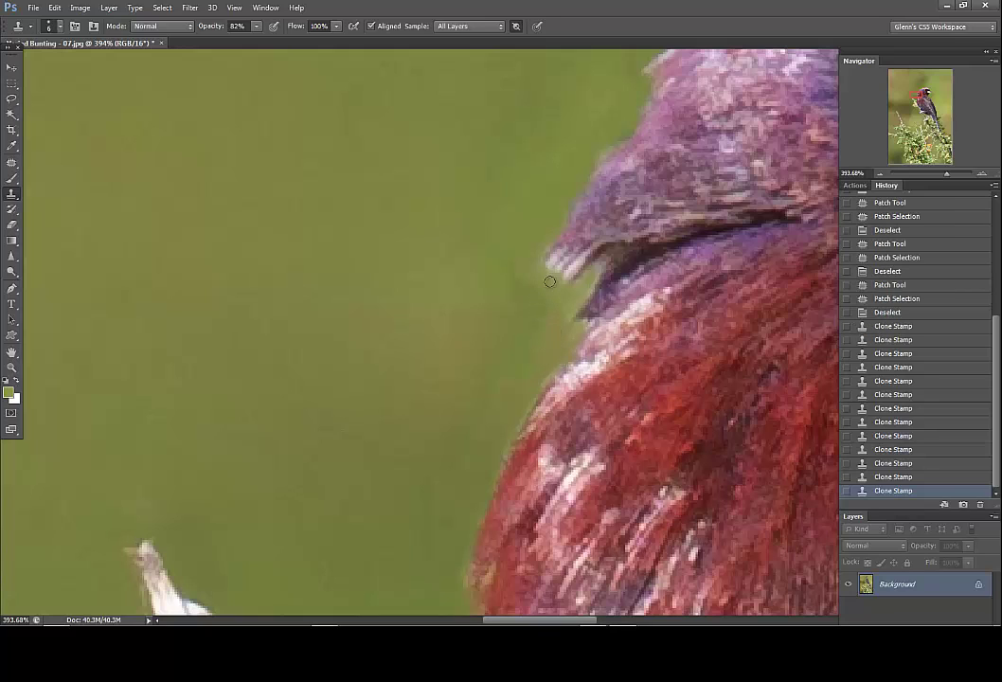
{"action": "left_click", "coordinate": [557, 260]}
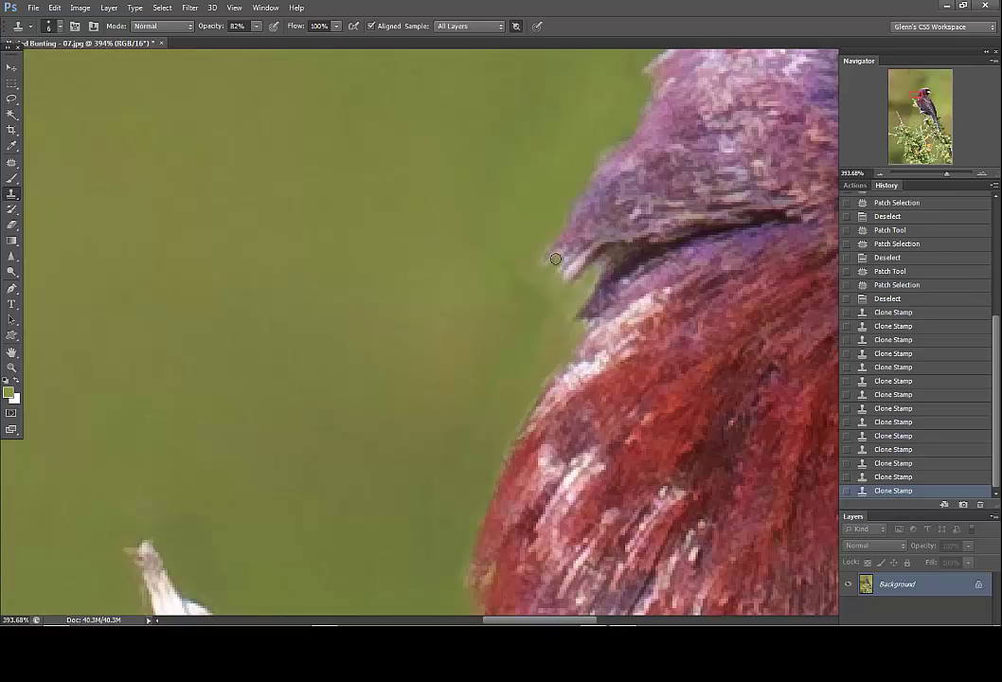
Clone green background over the pale feather tips and the notch at the nape with the 6 px brush.
{"action": "left_click_drag", "start_coordinate": [551, 264], "coordinate": [568, 269]}
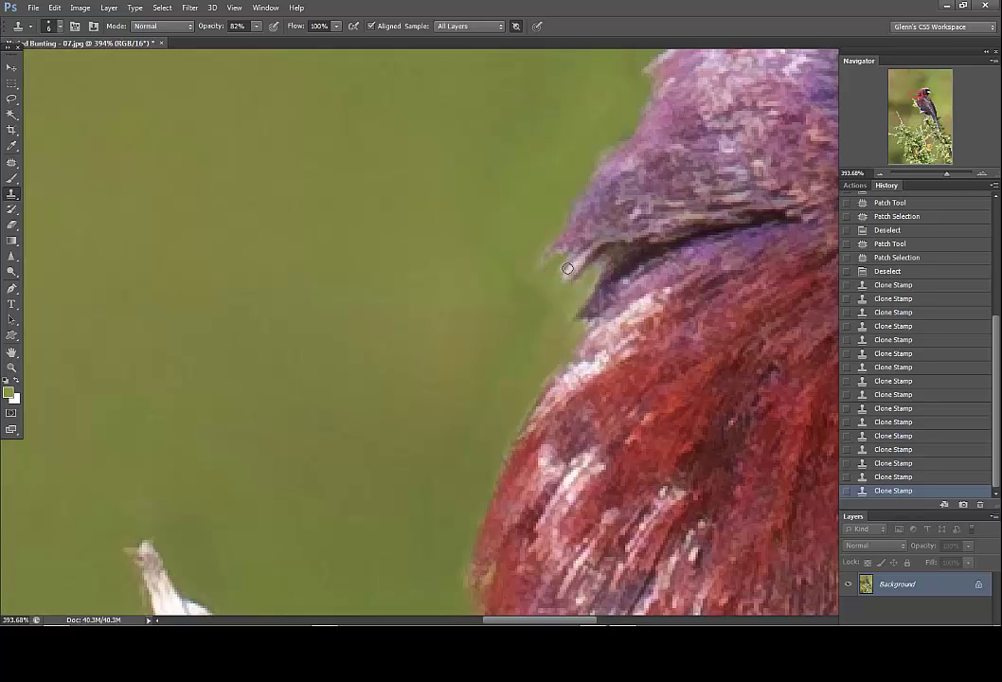
{"action": "left_click", "coordinate": [544, 288]}
{"action": "left_click", "coordinate": [547, 294]}
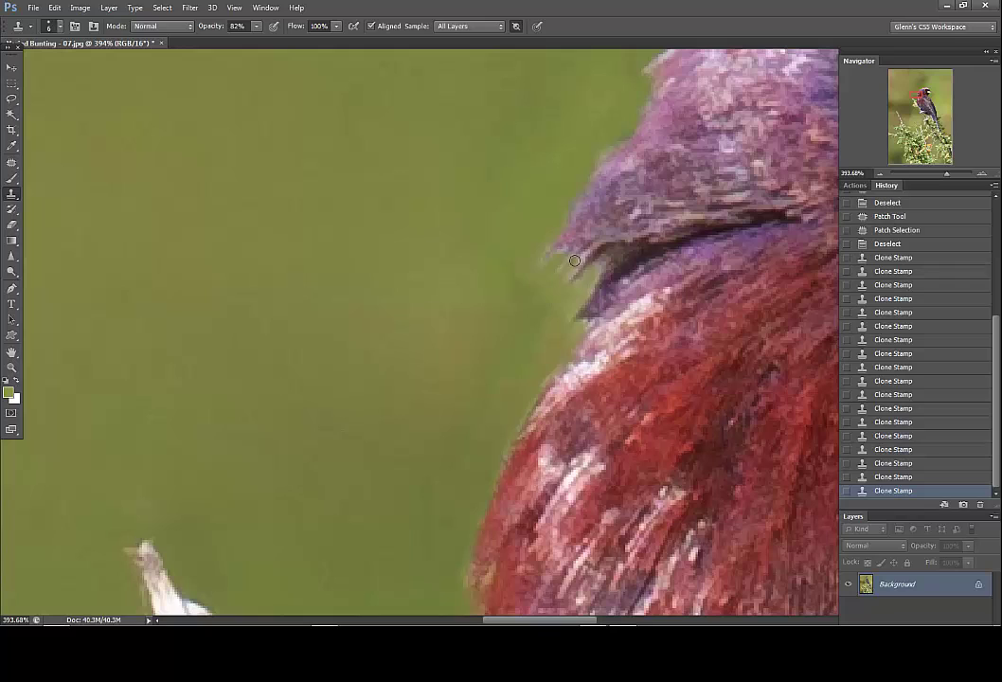
{"action": "left_click", "coordinate": [544, 303]}
{"action": "left_click", "coordinate": [557, 288]}
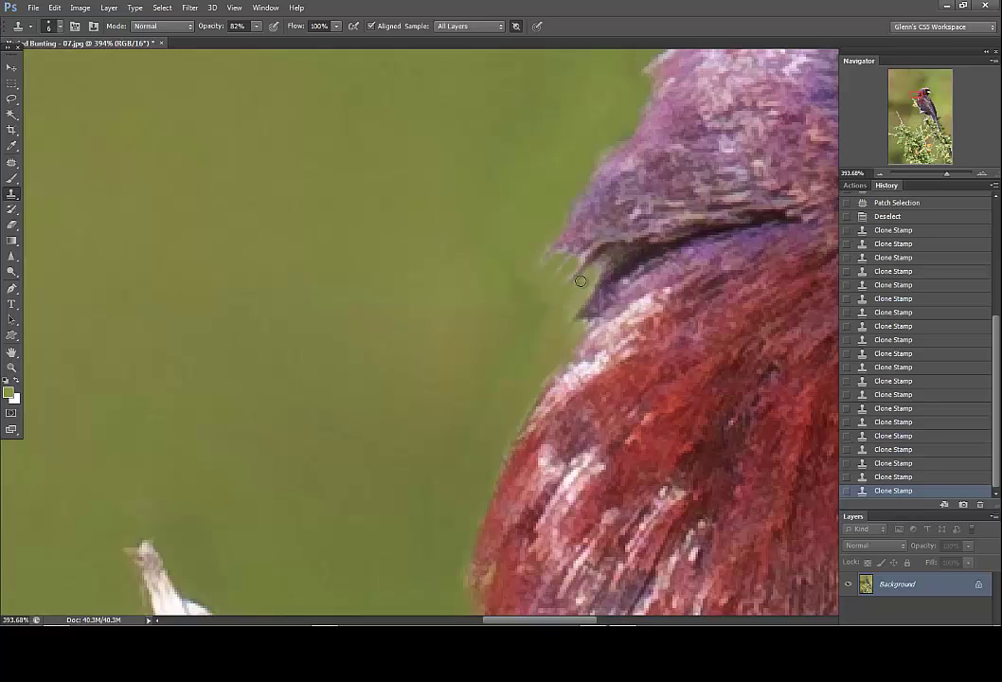
{"action": "left_click", "coordinate": [579, 281]}
{"action": "left_click", "coordinate": [568, 289]}
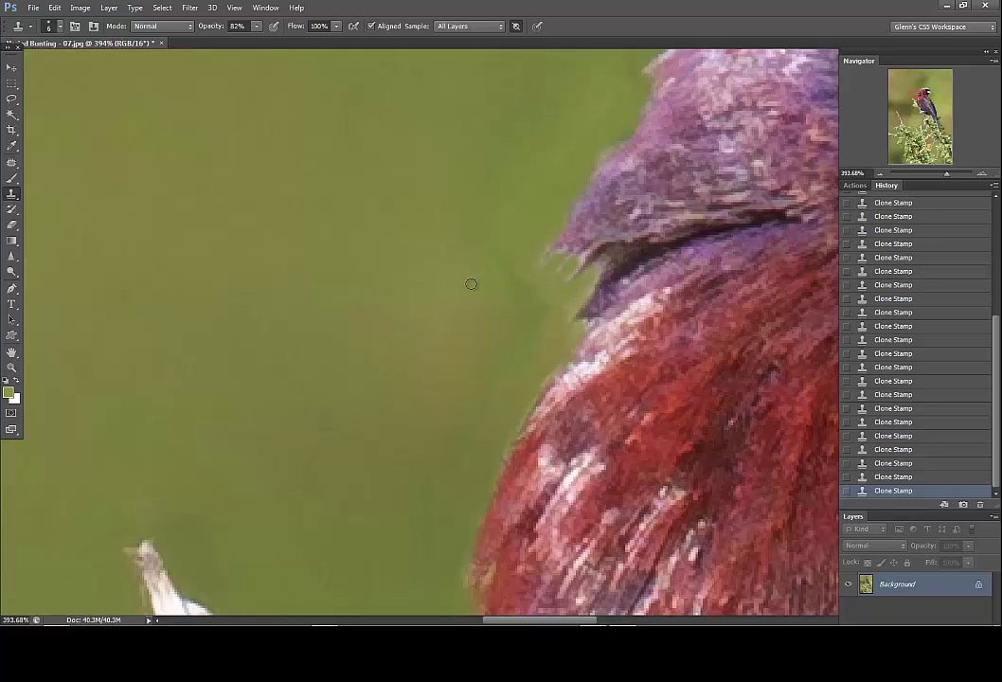
Patch the background strip beside the crown and upper nape with smoother green from farther out, and deselect.
{"action": "left_click", "coordinate": [12, 98]}
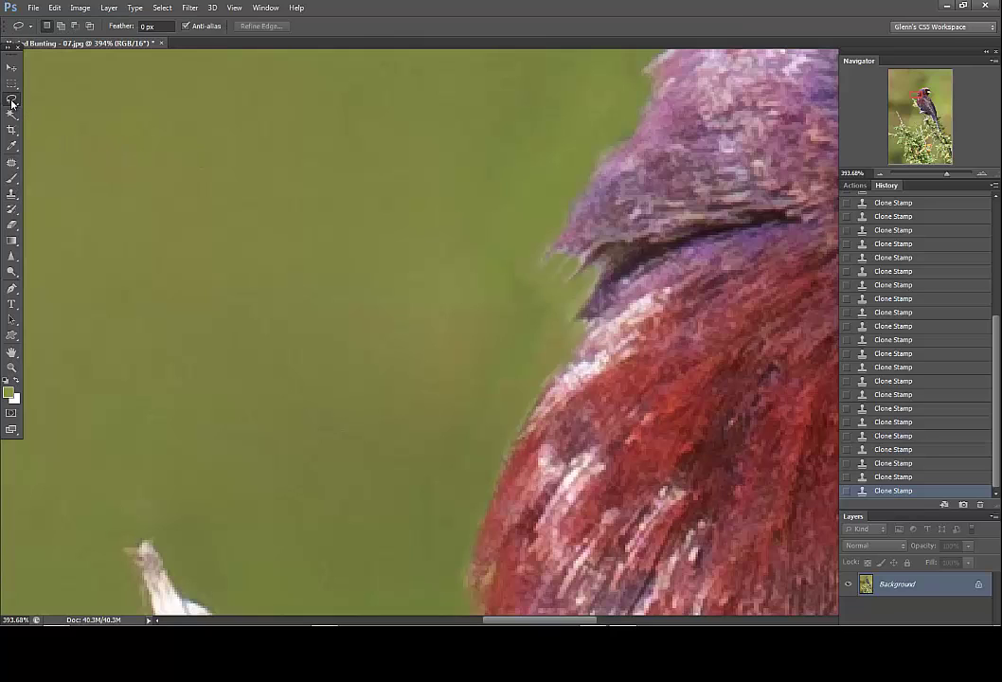
{"action": "left_click", "coordinate": [11, 162]}
{"action": "mouse_move", "coordinate": [577, 79]}
{"action": "left_mouse_down"}
{"action": "mouse_move", "coordinate": [601, 117]}
{"action": "mouse_move", "coordinate": [547, 202]}
{"action": "left_mouse_up"}
{"action": "left_click_drag", "start_coordinate": [458, 134], "coordinate": [568, 81]}
{"action": "mouse_move", "coordinate": [525, 138]}
{"action": "left_mouse_down"}
{"action": "mouse_move", "coordinate": [372, 127]}
{"action": "mouse_move", "coordinate": [396, 230]}
{"action": "left_mouse_up"}
{"action": "left_click", "coordinate": [398, 273]}
Patch the background around the nape's pointed feathers and the notch below with green sampled straight to the left, and deselect.
{"action": "mouse_move", "coordinate": [514, 194]}
{"action": "left_mouse_down"}
{"action": "mouse_move", "coordinate": [530, 235]}
{"action": "mouse_move", "coordinate": [530, 272]}
{"action": "mouse_move", "coordinate": [565, 303]}
{"action": "left_mouse_up"}
{"action": "mouse_move", "coordinate": [560, 364]}
{"action": "left_mouse_down"}
{"action": "mouse_move", "coordinate": [510, 367]}
{"action": "mouse_move", "coordinate": [458, 340]}
{"action": "left_mouse_up"}
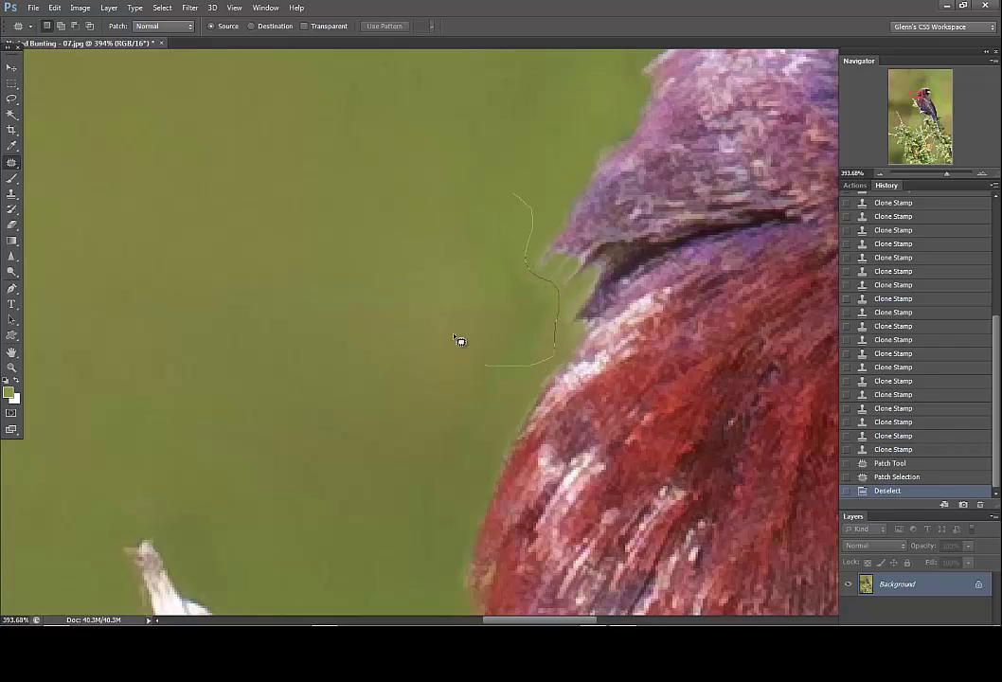
{"action": "left_click_drag", "start_coordinate": [473, 193], "coordinate": [475, 195]}
{"action": "mouse_move", "coordinate": [478, 309]}
{"action": "left_mouse_down"}
{"action": "mouse_move", "coordinate": [358, 255]}
{"action": "mouse_move", "coordinate": [354, 307]}
{"action": "left_mouse_up"}
{"action": "key", "text": "ctrl+d"}
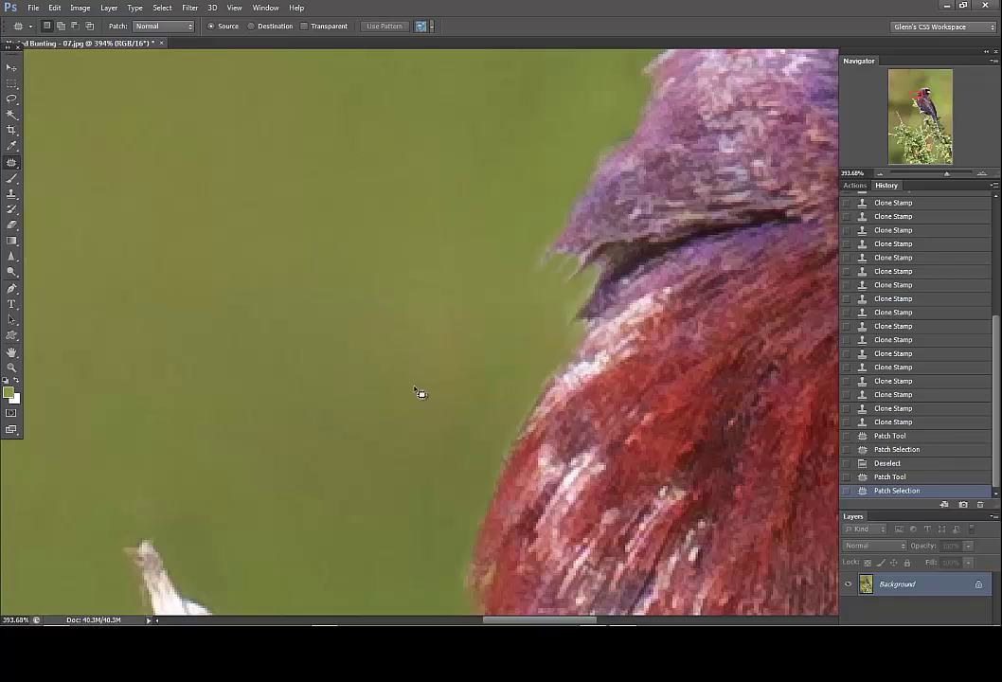
Patch the background beside the top of the red breast with green from the upper left, and deselect.
{"action": "left_click_drag", "start_coordinate": [536, 365], "coordinate": [521, 414]}
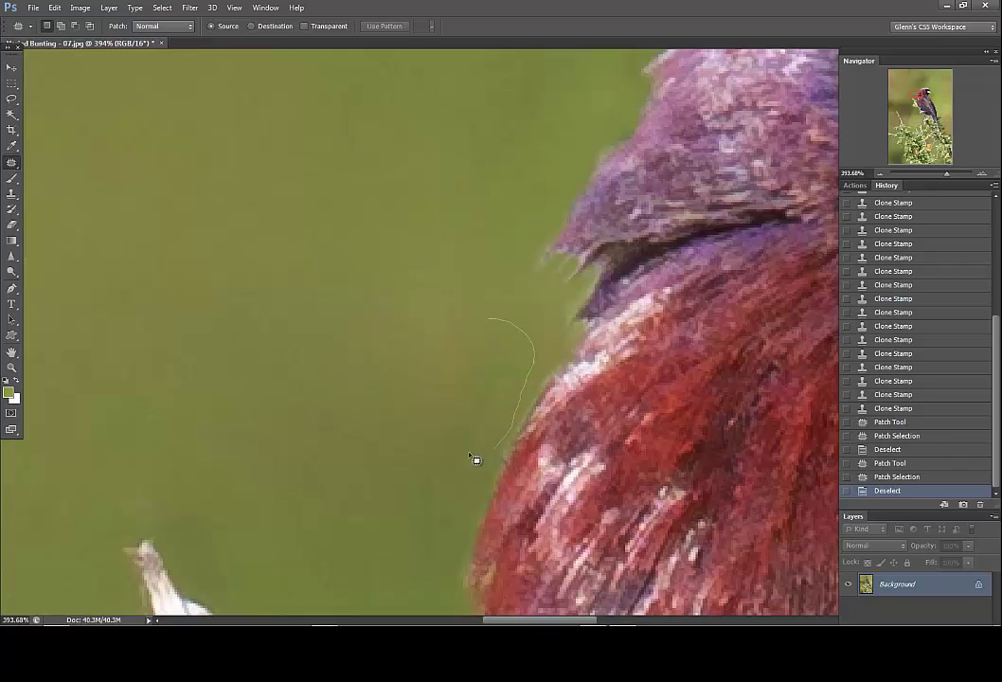
{"action": "left_click_drag", "start_coordinate": [423, 339], "coordinate": [487, 319]}
{"action": "left_click_drag", "start_coordinate": [465, 367], "coordinate": [377, 292]}
{"action": "key", "text": "ctrl+d"}
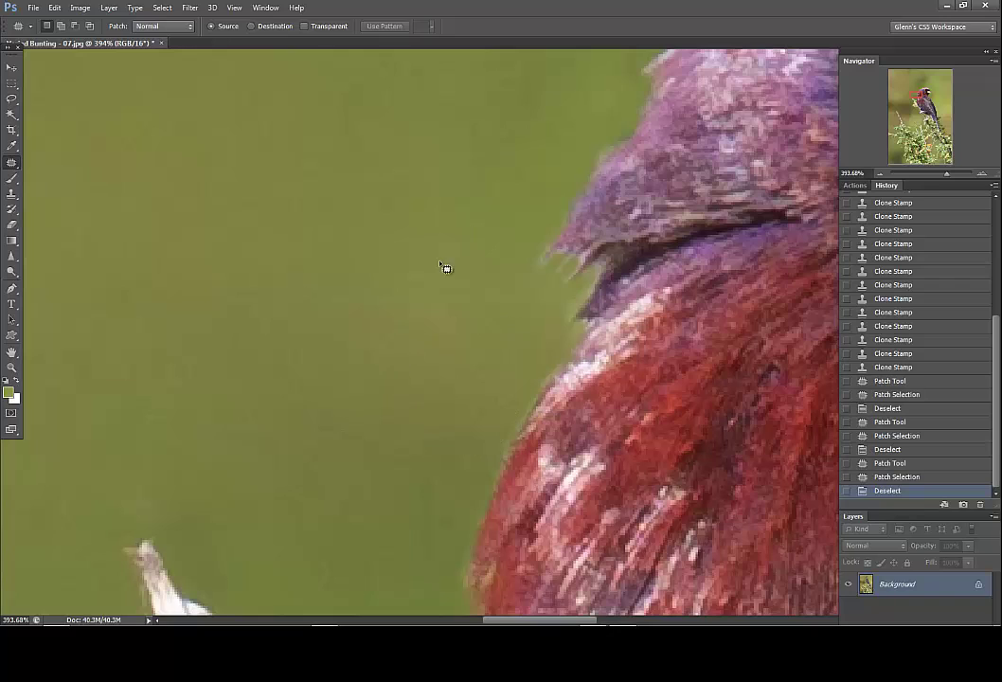
Patch the darker background farther down along the breast's outline with green from the upper left, and deselect.
{"action": "scroll", "coordinate": [452, 311], "scroll_direction": "down", "scroll_amount": 2}
{"action": "scroll", "coordinate": [459, 315], "scroll_direction": "down", "scroll_amount": 1}
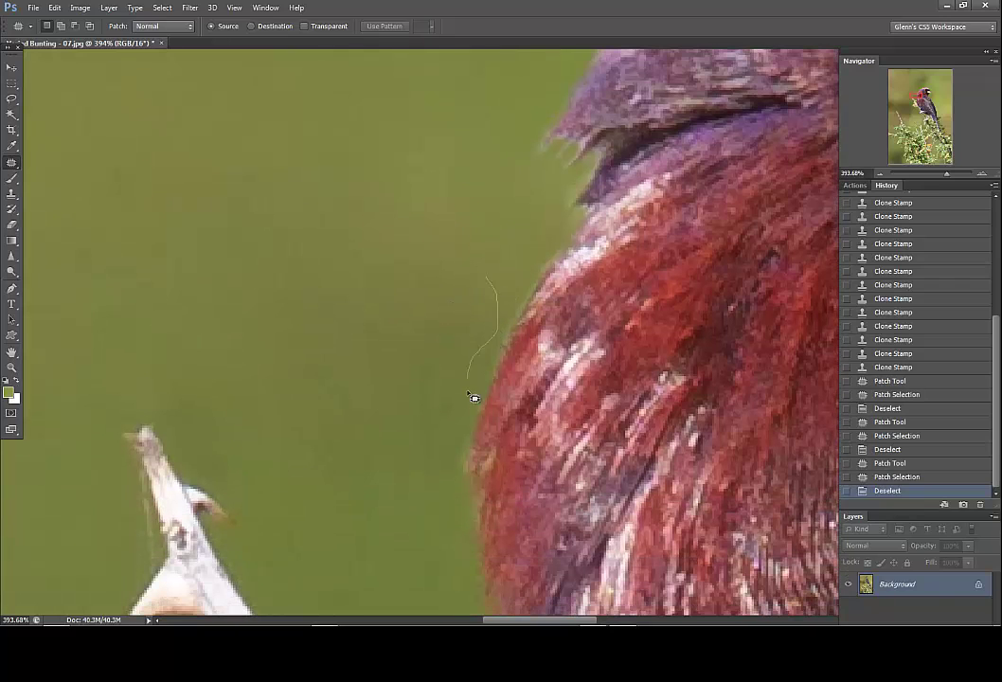
{"action": "mouse_move", "coordinate": [460, 447]}
{"action": "left_mouse_down"}
{"action": "mouse_move", "coordinate": [366, 432]}
{"action": "mouse_move", "coordinate": [443, 277]}
{"action": "left_mouse_up"}
{"action": "left_click_drag", "start_coordinate": [419, 396], "coordinate": [336, 307]}
{"action": "key", "text": "ctrl+d"}
{"action": "scroll", "coordinate": [470, 211], "scroll_direction": "down", "scroll_amount": 2}
{"action": "scroll", "coordinate": [458, 239], "scroll_direction": "up", "scroll_amount": 6}
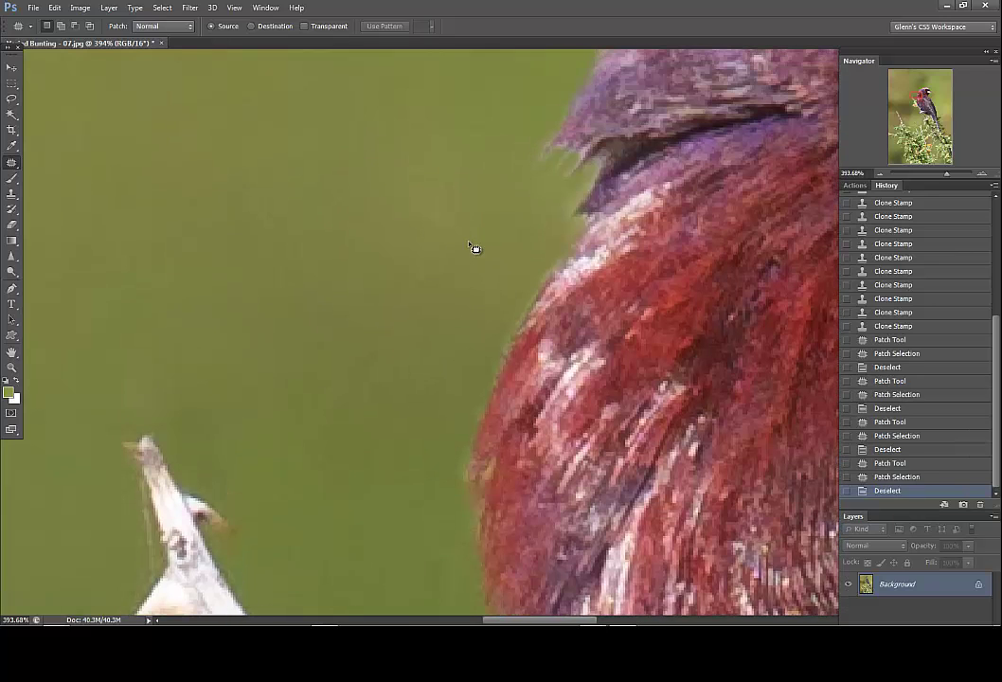
{"action": "scroll", "coordinate": [502, 267], "scroll_direction": "up", "scroll_amount": 2}
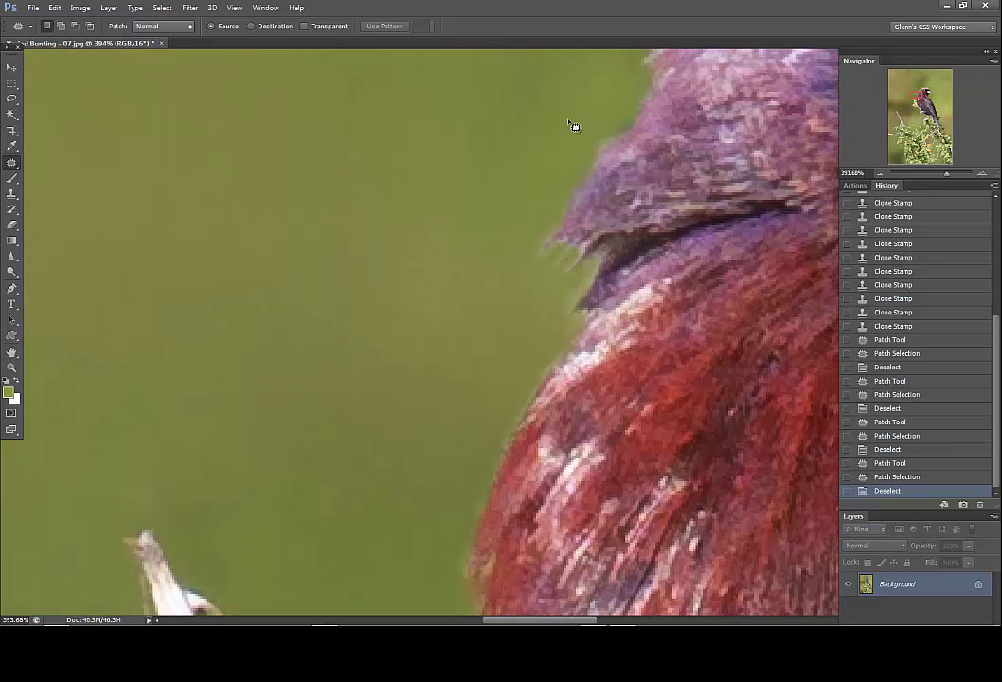
Clone background over the remaining stray tufts at the nape's tip and along the notch beneath it with the 6 px, 82% Clone Stamp.
{"action": "left_click", "coordinate": [11, 192]}
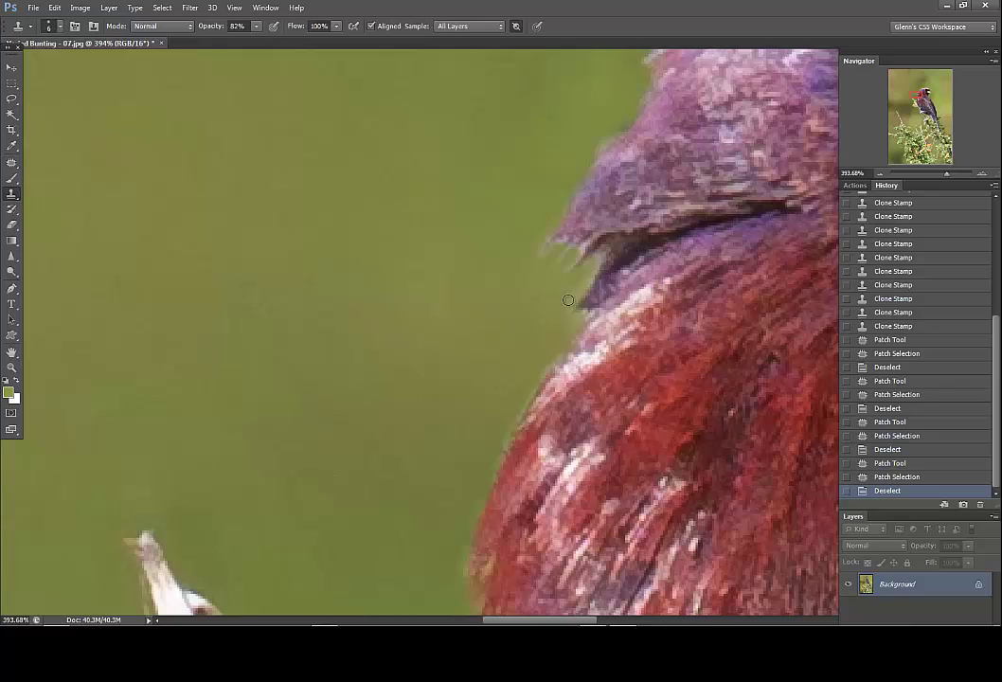
{"action": "mouse_move", "coordinate": [542, 278]}
{"action": "left_mouse_down"}
{"action": "mouse_move", "coordinate": [553, 265]}
{"action": "mouse_move", "coordinate": [536, 233]}
{"action": "left_mouse_up"}
{"action": "left_click", "coordinate": [528, 260]}
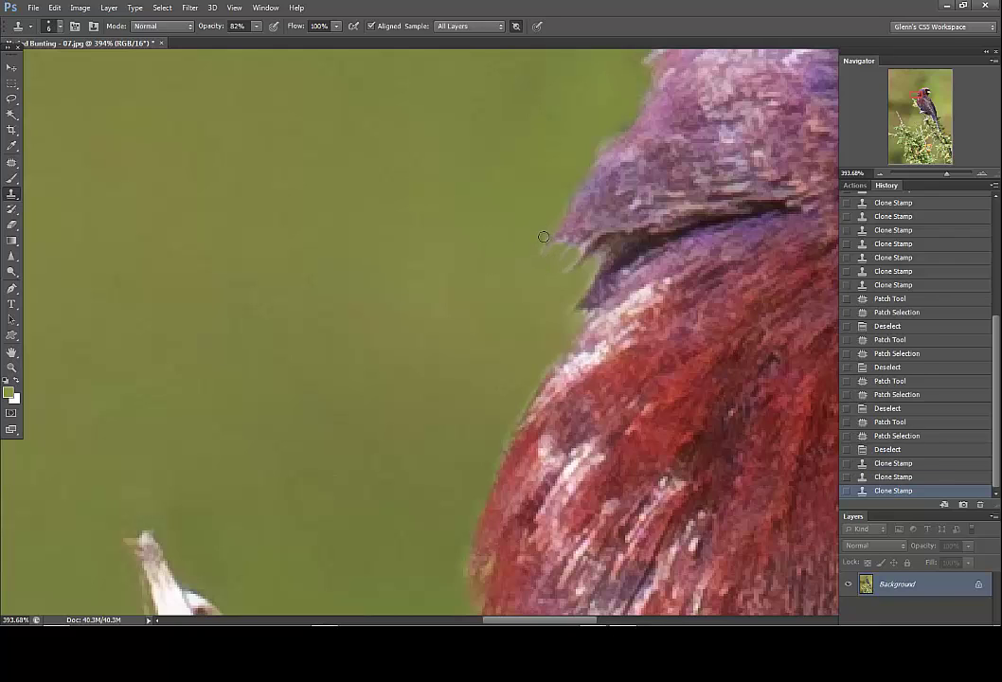
{"action": "left_click", "coordinate": [531, 267]}
{"action": "left_click", "coordinate": [546, 267]}
{"action": "left_click", "coordinate": [535, 280]}
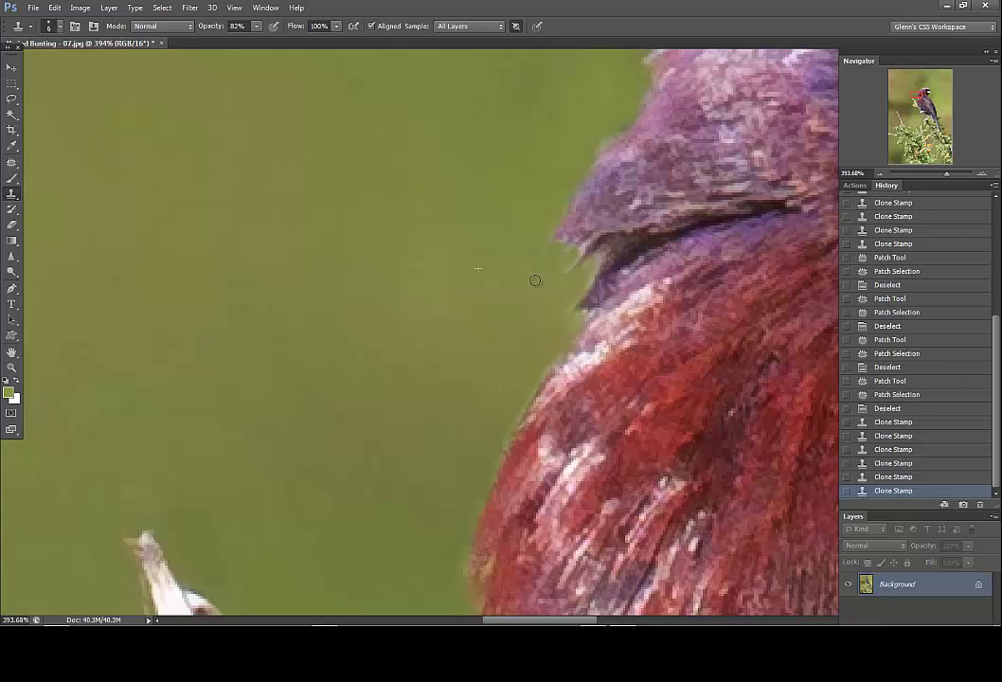
{"action": "left_click", "coordinate": [575, 293]}
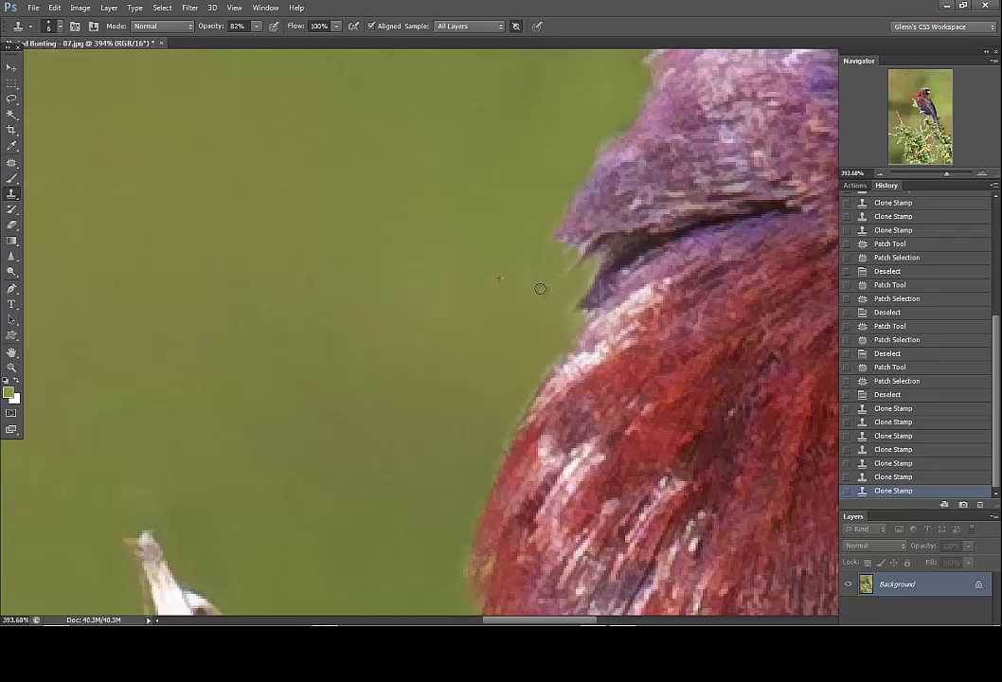
{"action": "left_click", "coordinate": [566, 297]}
{"action": "left_click", "coordinate": [560, 317]}
{"action": "left_click", "coordinate": [573, 295]}
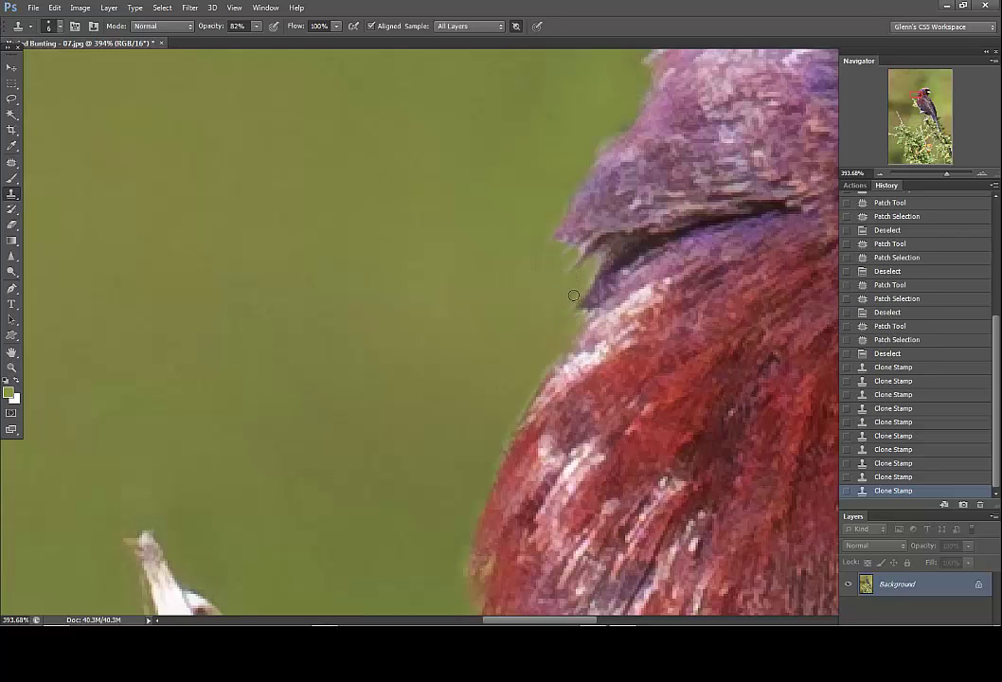
{"action": "left_click", "coordinate": [587, 267]}
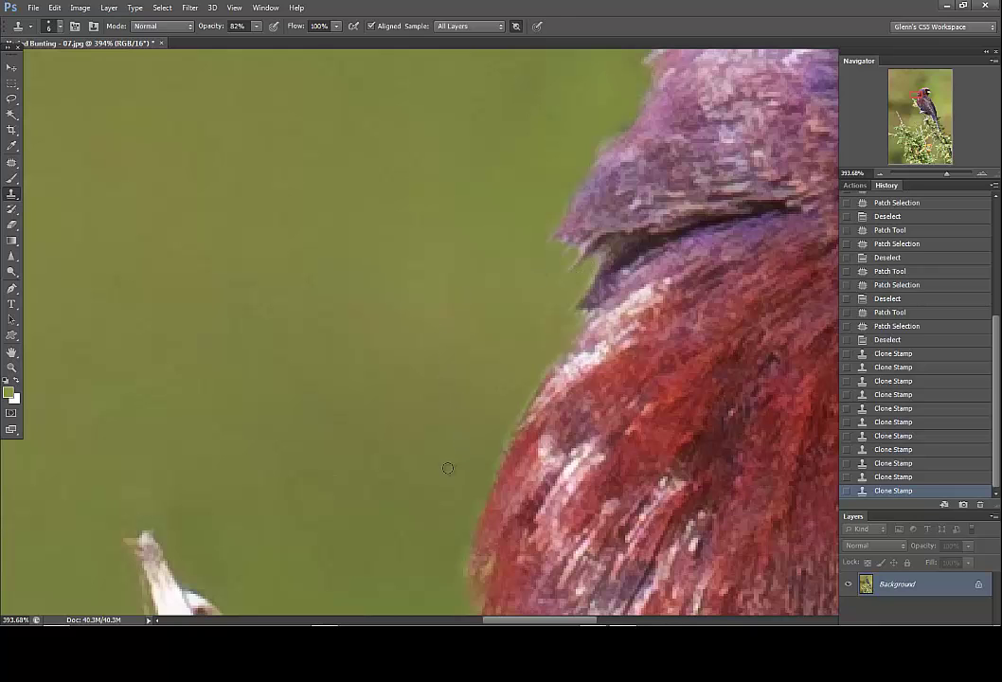
Fit the whole photo in view and compare the original Varied Bunting - 28.tif snapshot with the latest Clone Stamp history state.
{"action": "key", "text": "ctrl+0"}
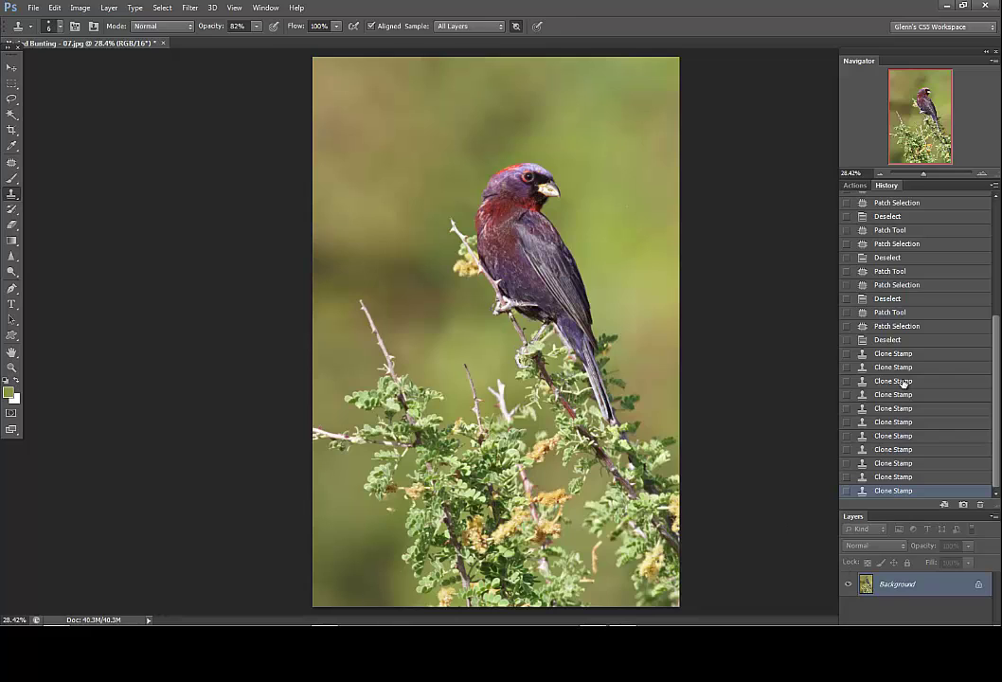
{"action": "scroll", "coordinate": [995, 374], "scroll_direction": "up", "scroll_amount": 5}
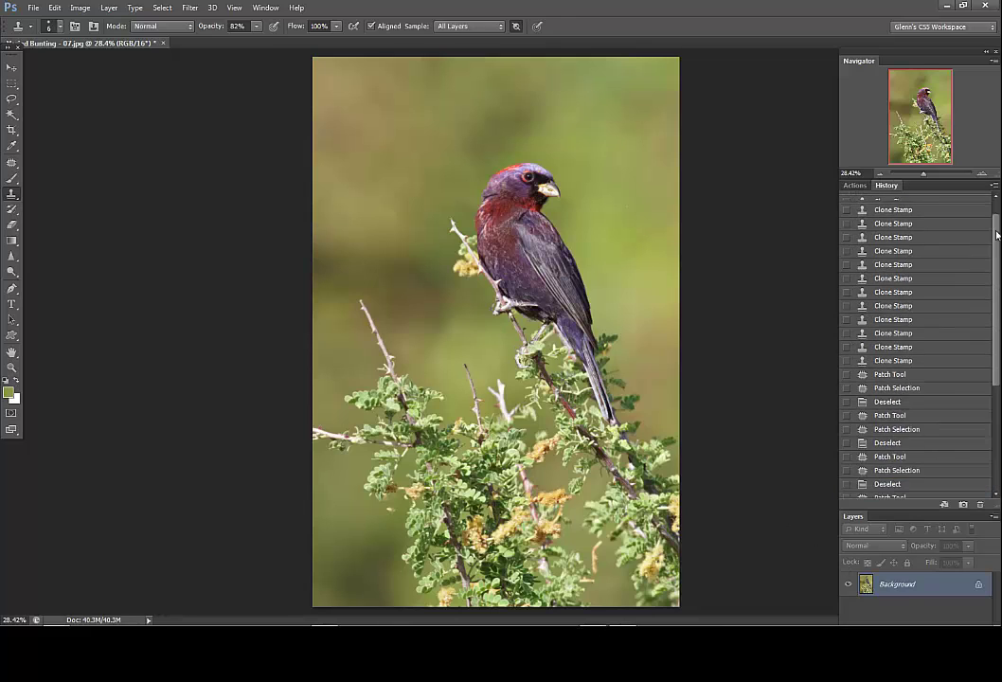
{"action": "left_click", "coordinate": [926, 203]}
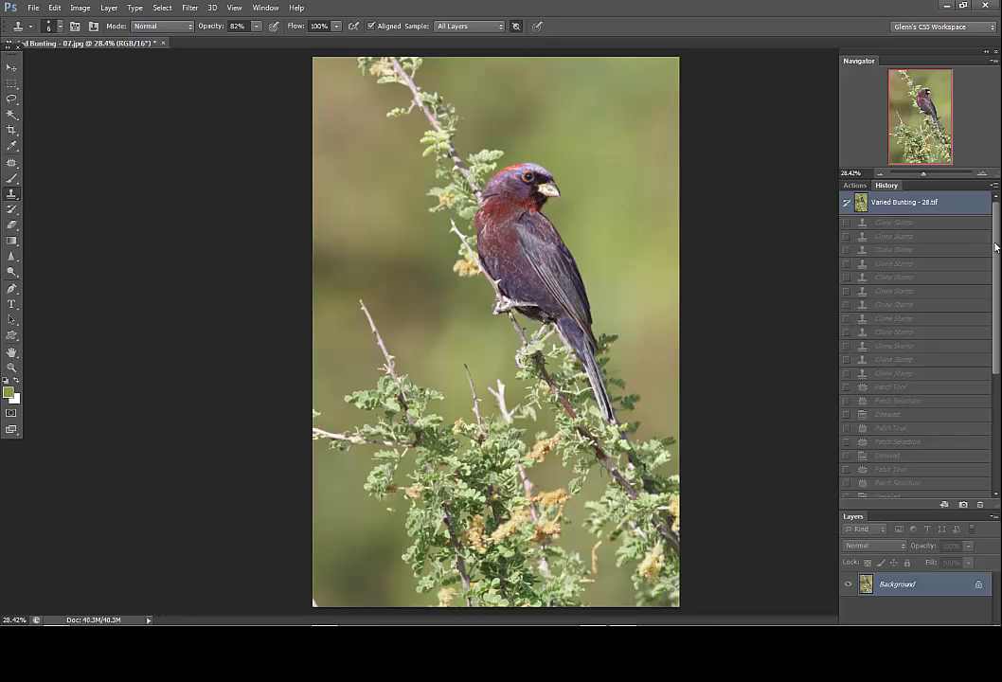
{"action": "left_click_drag", "start_coordinate": [998, 317], "coordinate": [996, 371]}
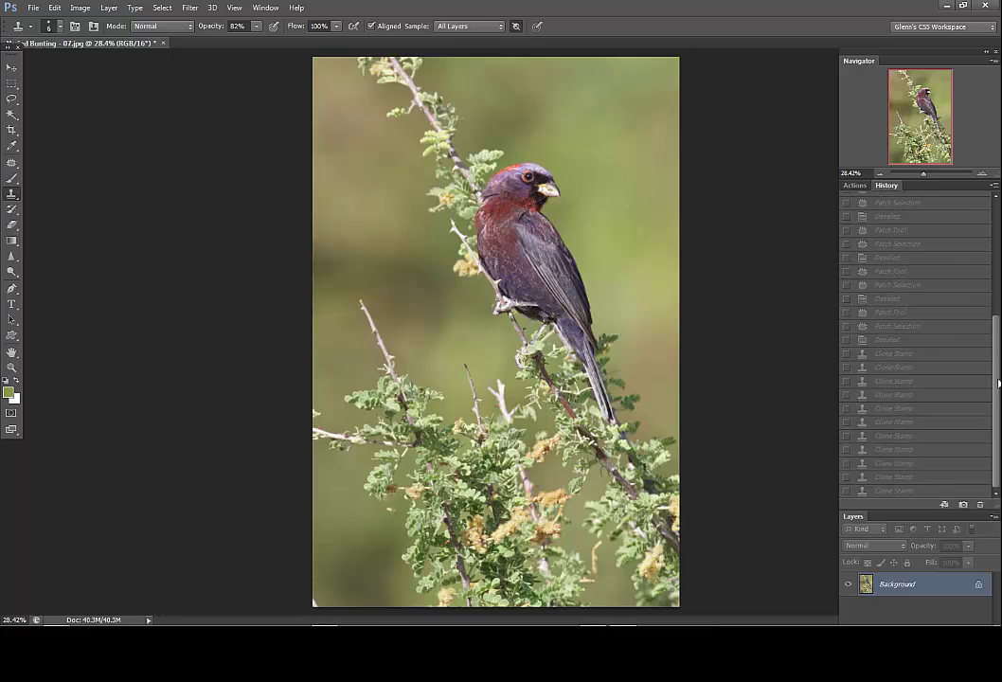
{"action": "left_click", "coordinate": [904, 491]}
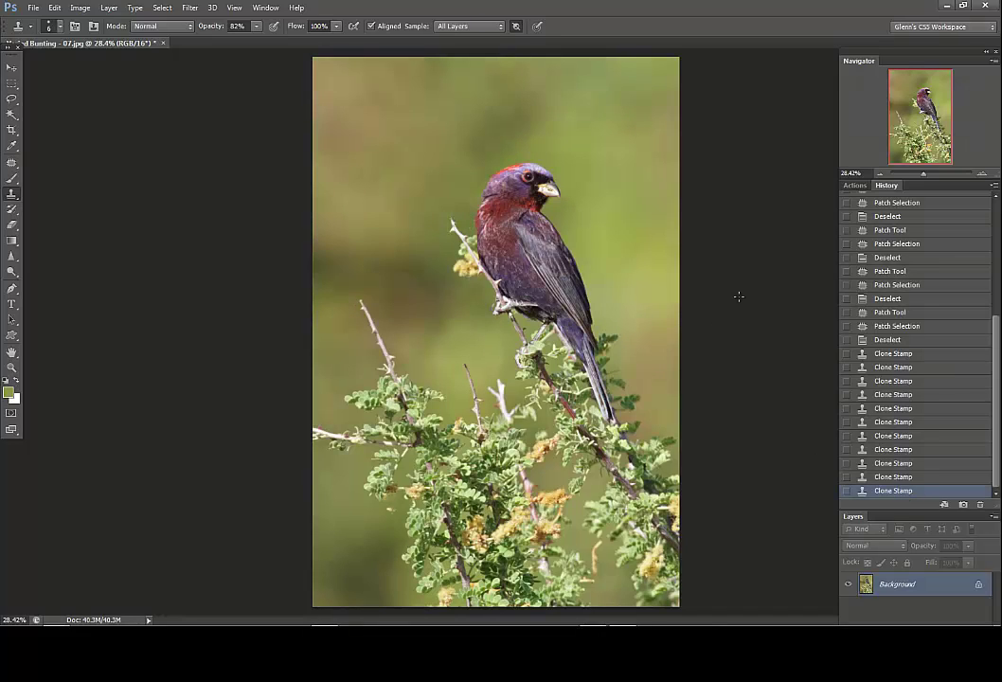